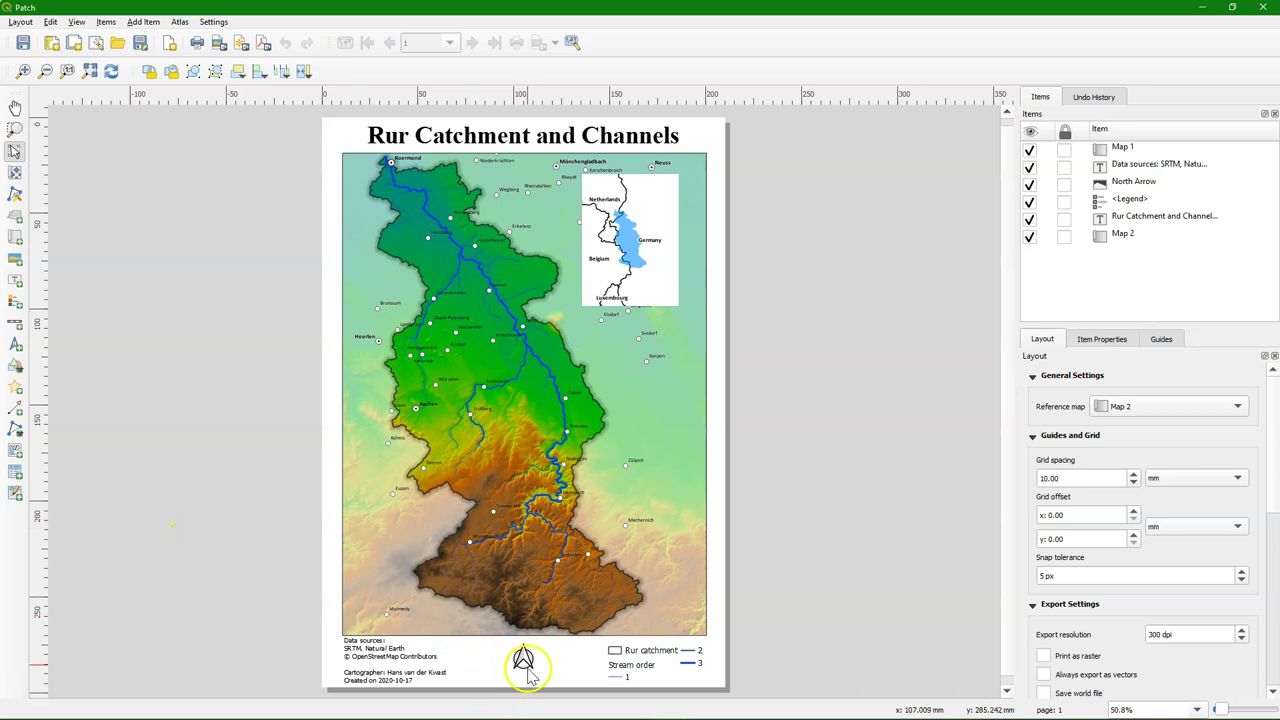
Drag the north arrow left so it sits beside the data sources text at the page bottom.
left_click(523, 660)
left_click_drag(521, 659, 466, 663)
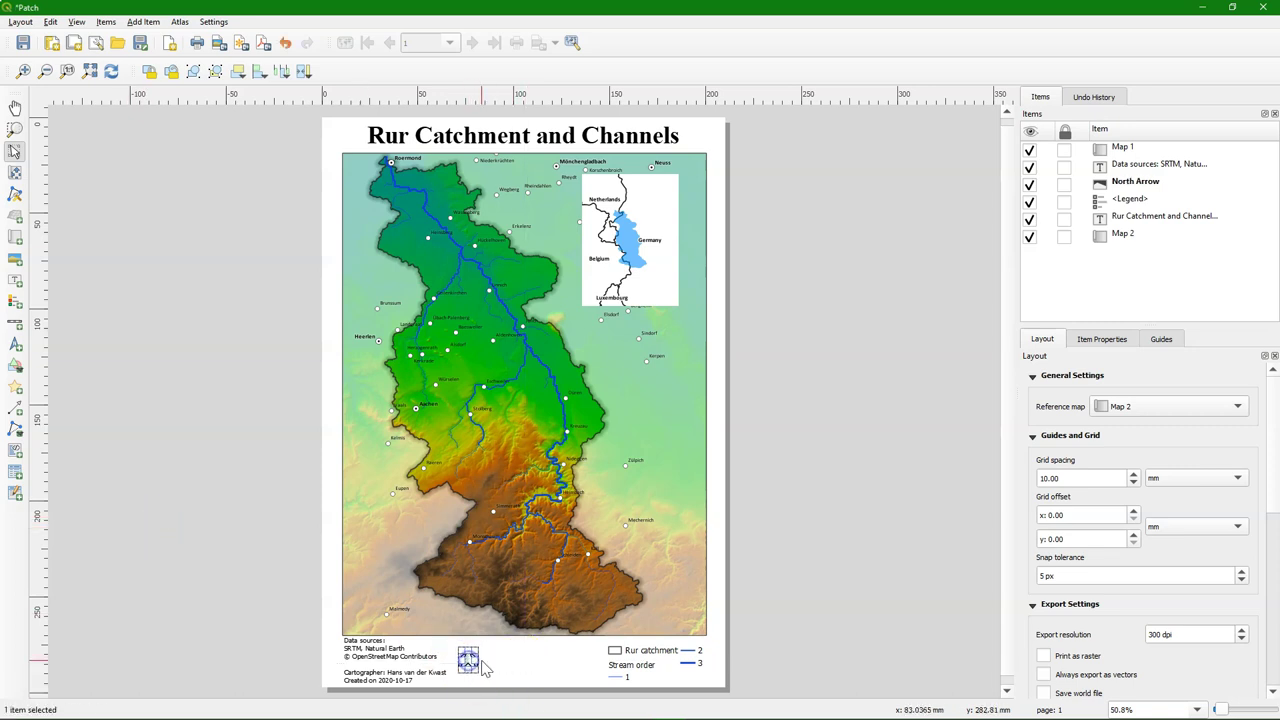
left_click(332, 620)
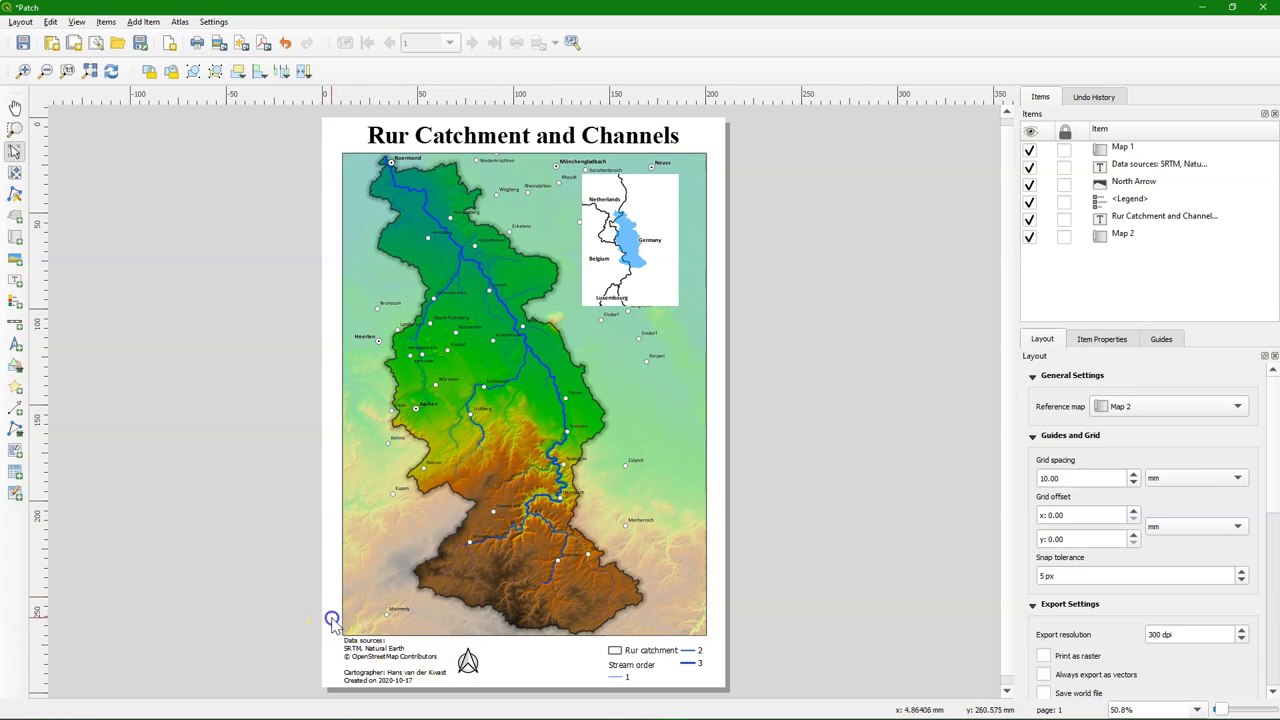
Draw a scale bar beside the north arrow, give it the Stepped Line style, and position it at the page bottom.
left_click(14, 325)
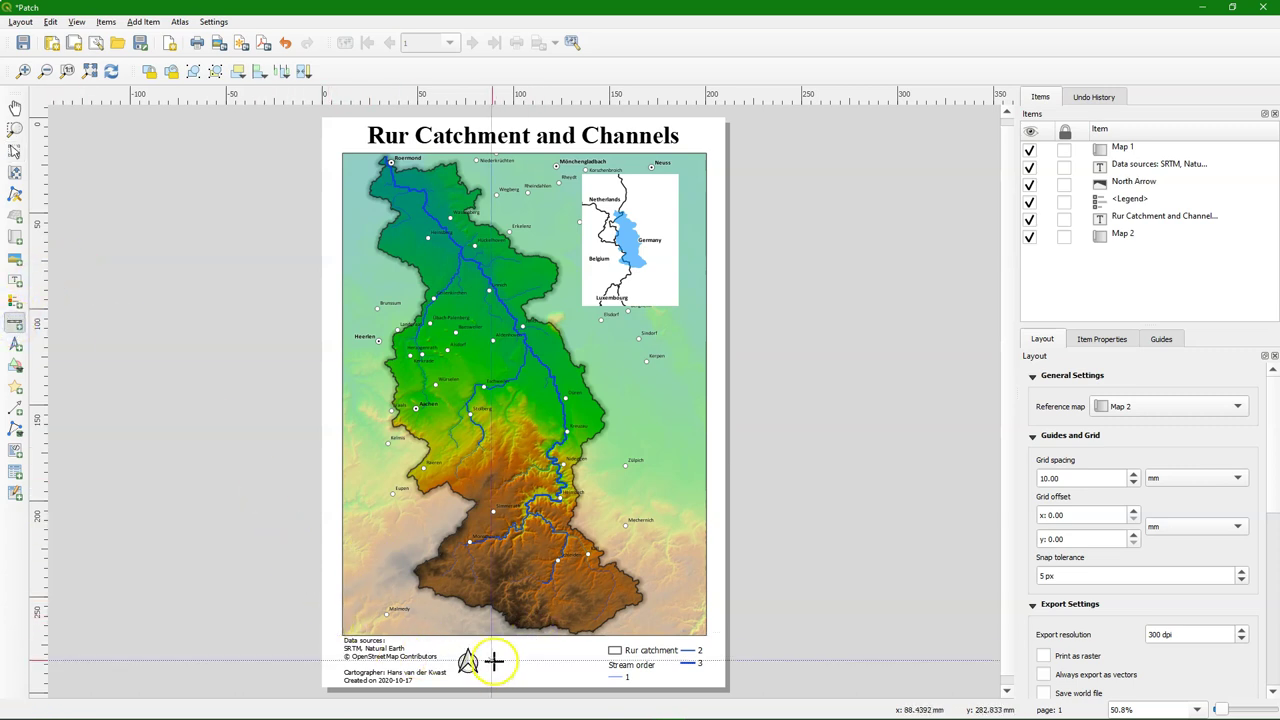
left_click_drag(494, 660, 592, 686)
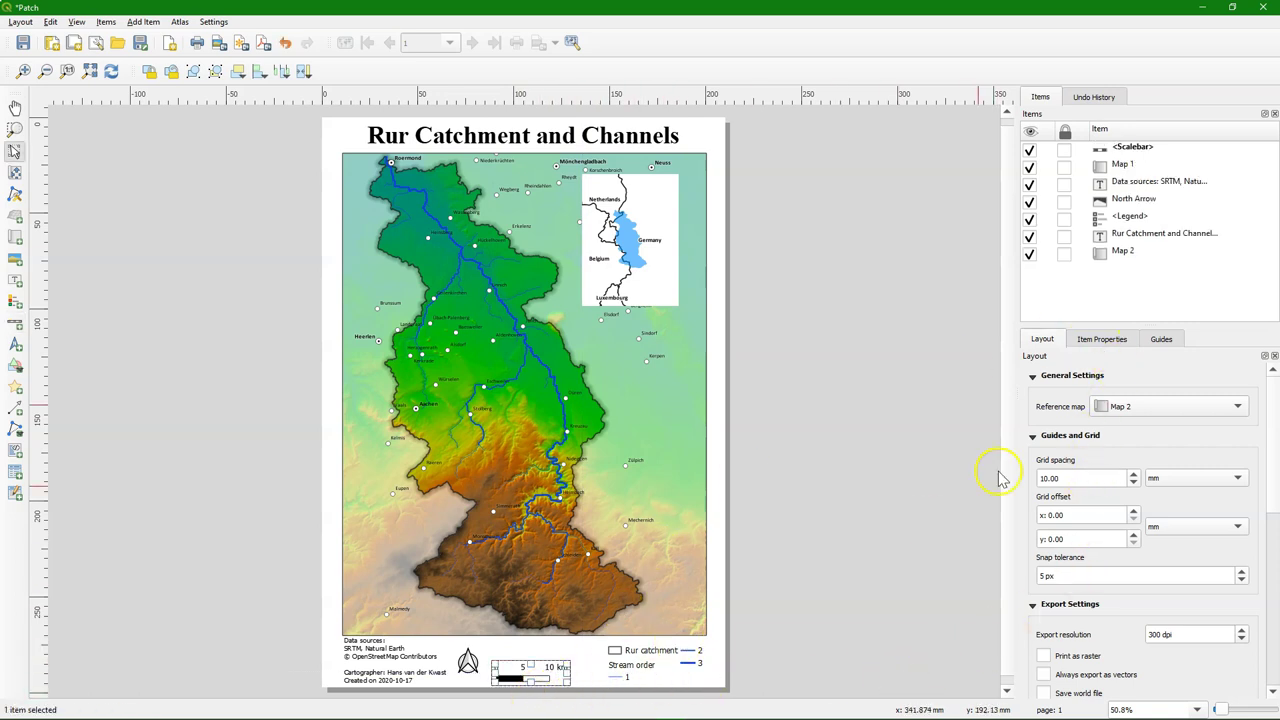
left_click(1104, 340)
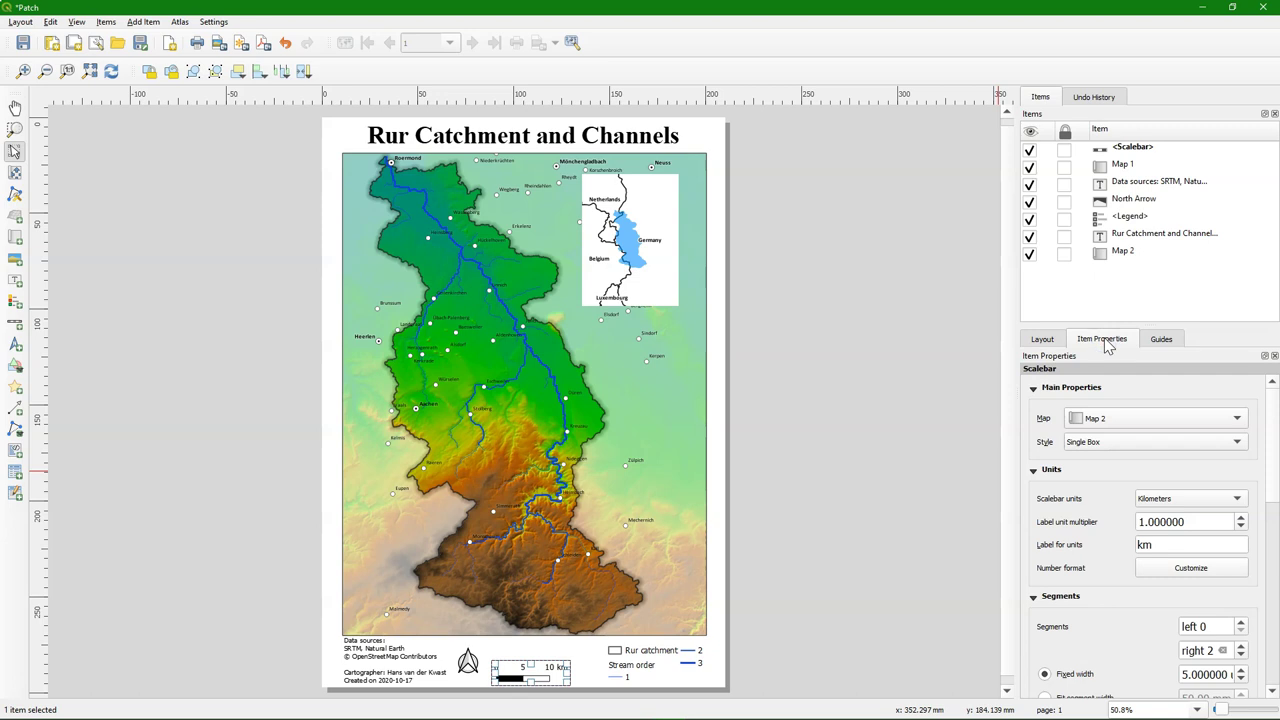
left_click(1103, 450)
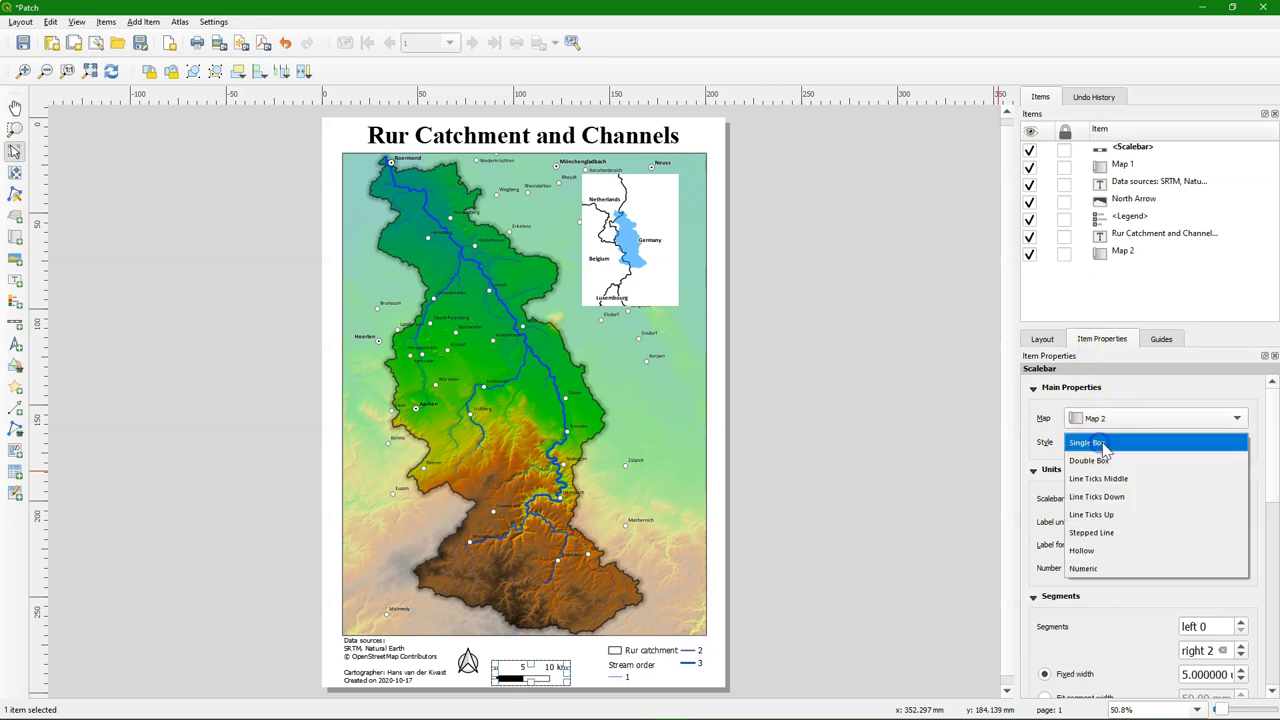
left_click(1090, 536)
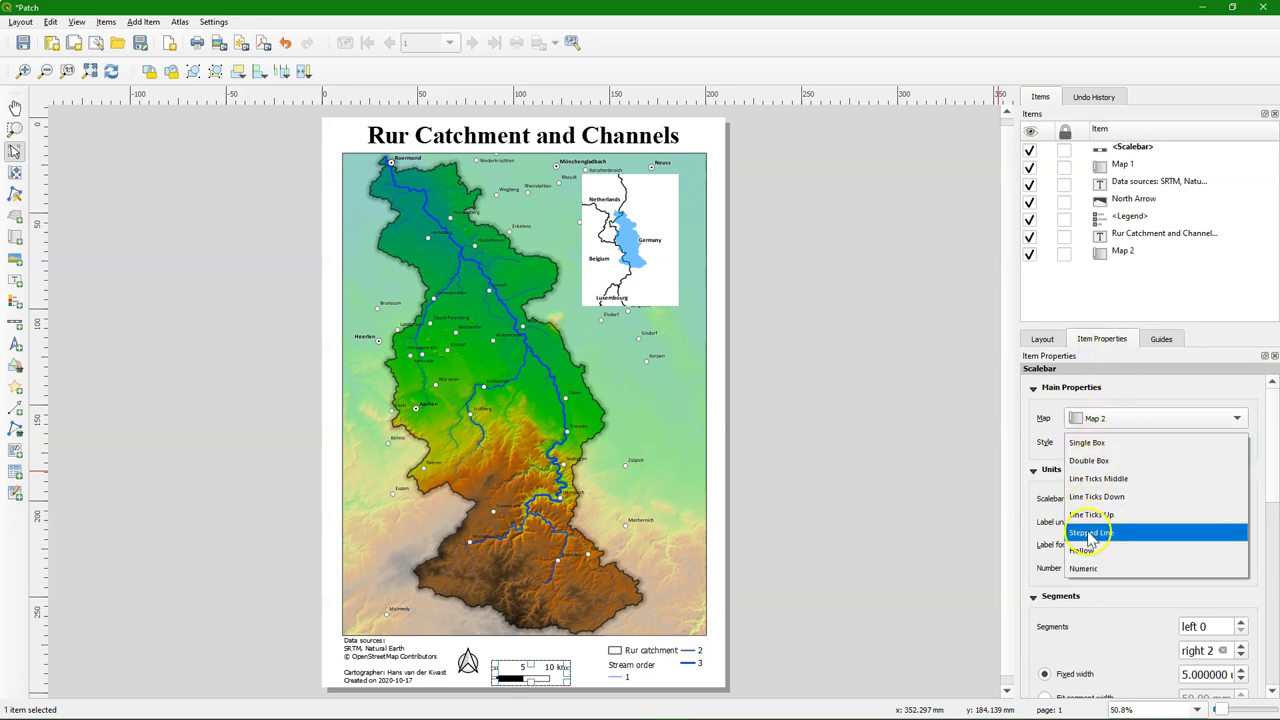
left_click(1112, 440)
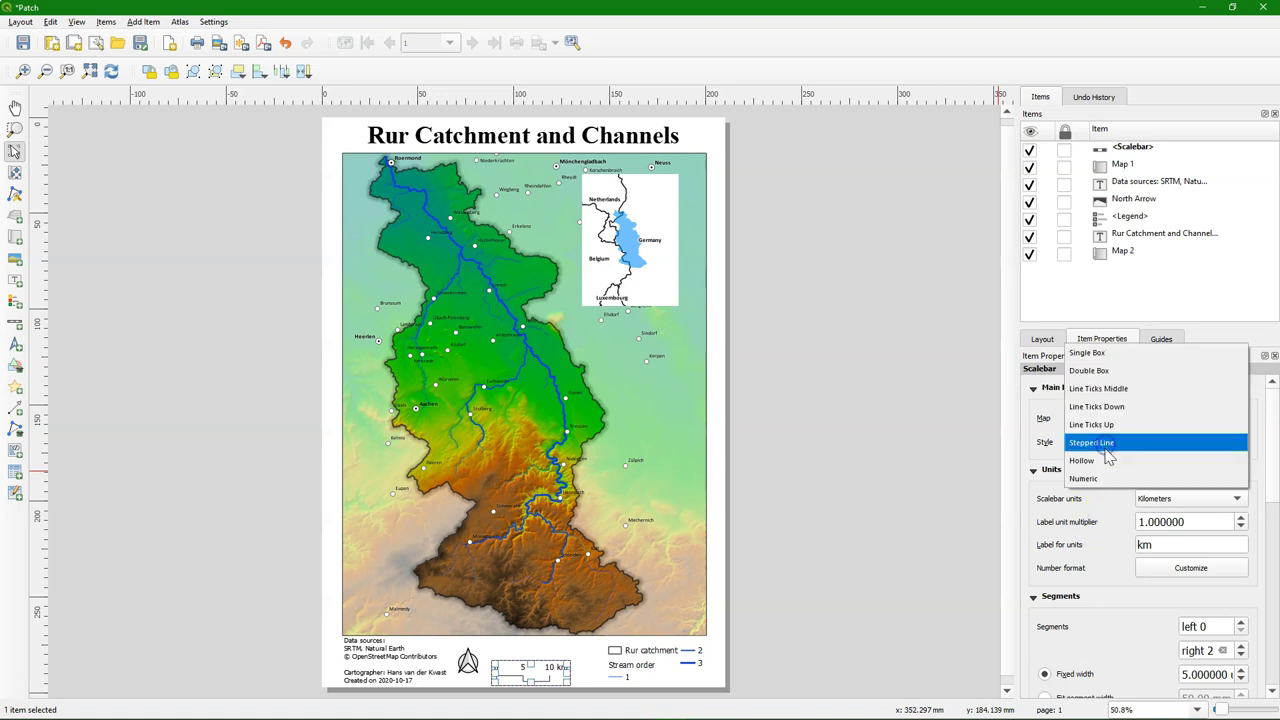
left_click(1105, 460)
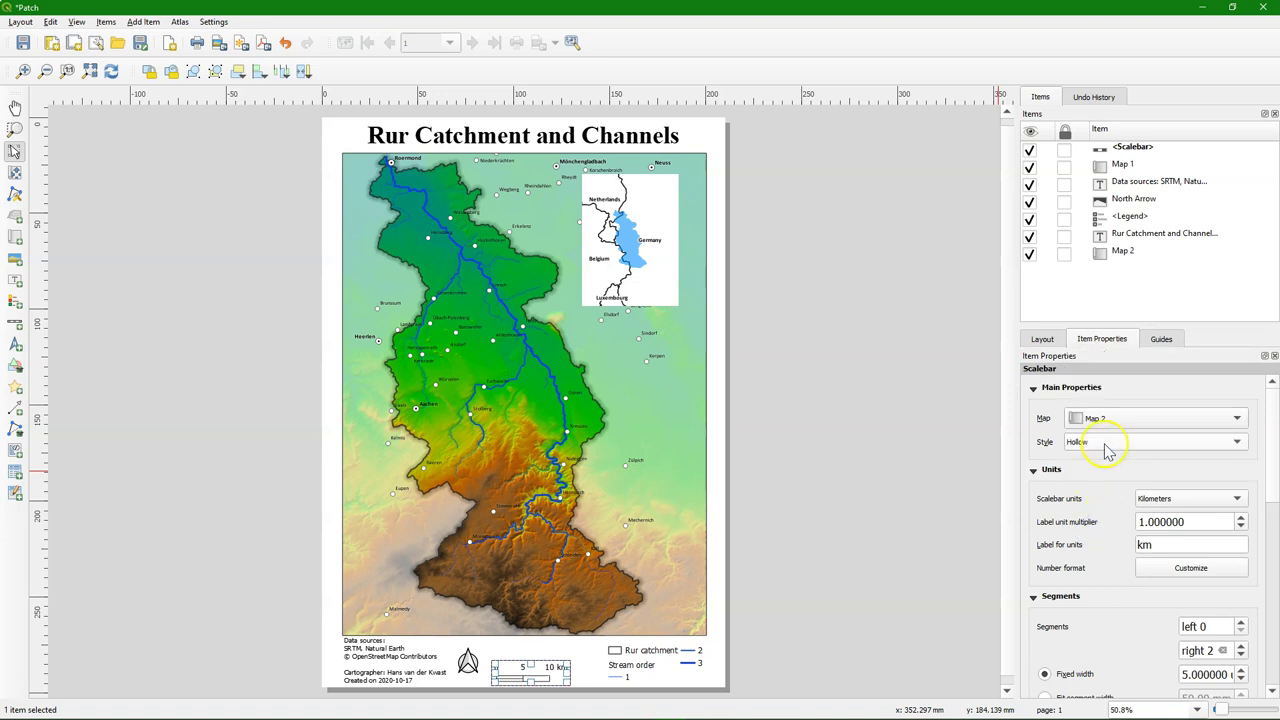
left_click(1108, 443)
left_click(1103, 426)
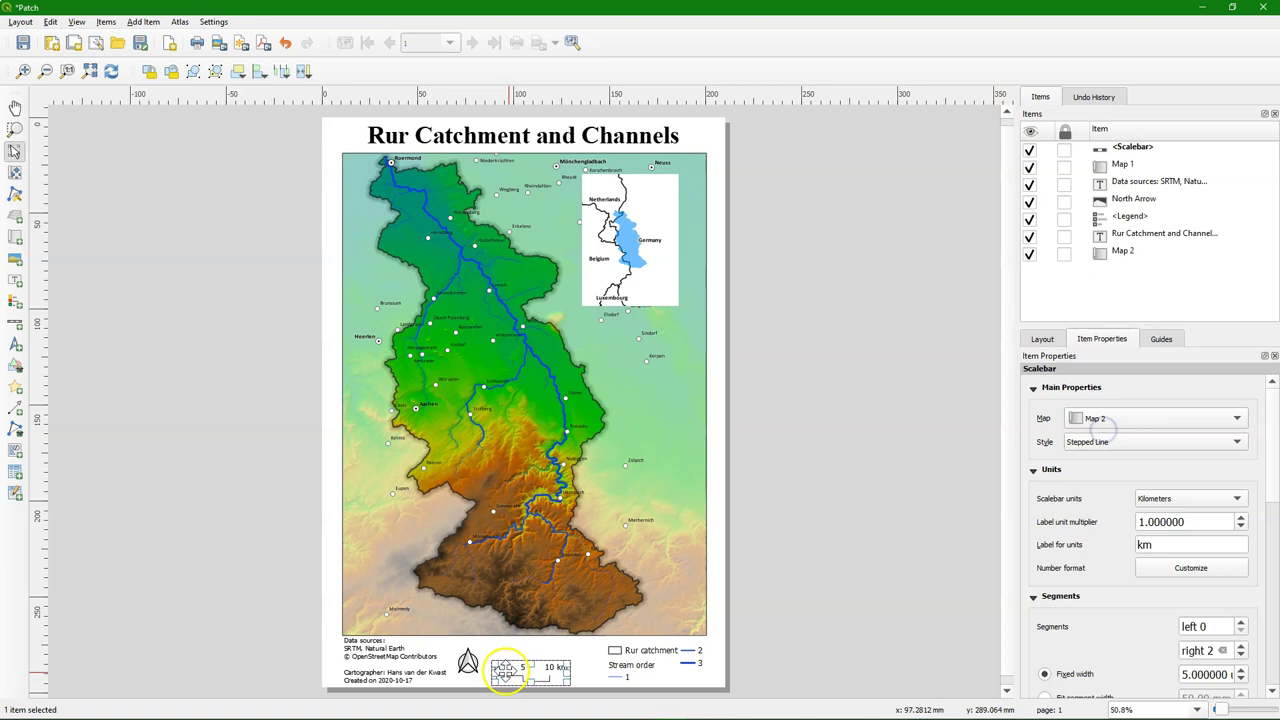
left_click_drag(523, 679, 535, 666)
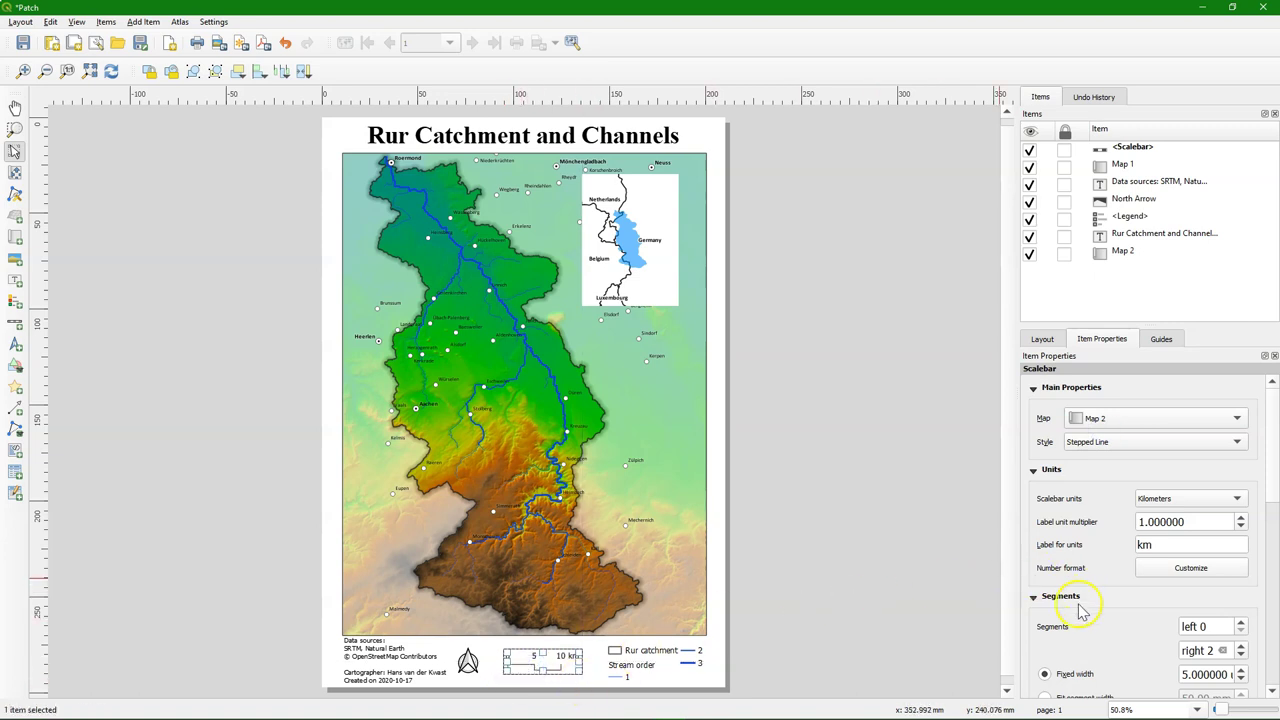
Link the scale bar to Map 2 so it reads 0, 5 and 10 km.
left_click(1136, 423)
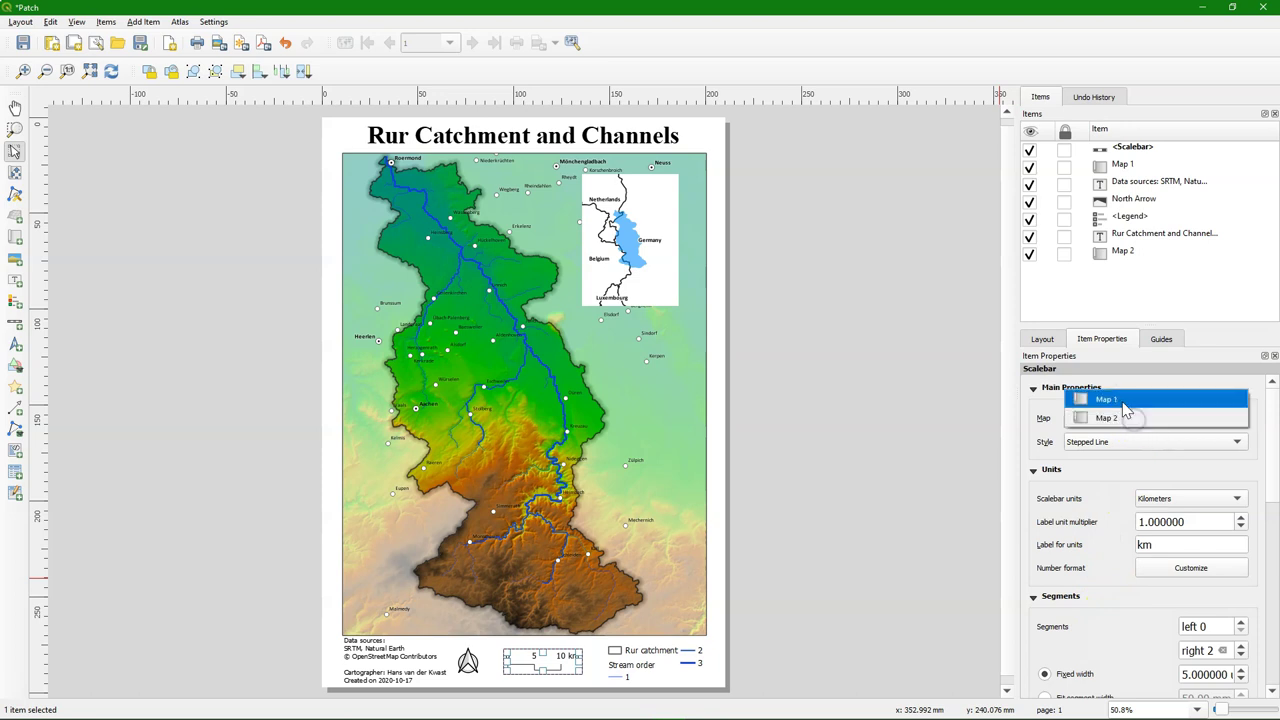
left_click(1126, 403)
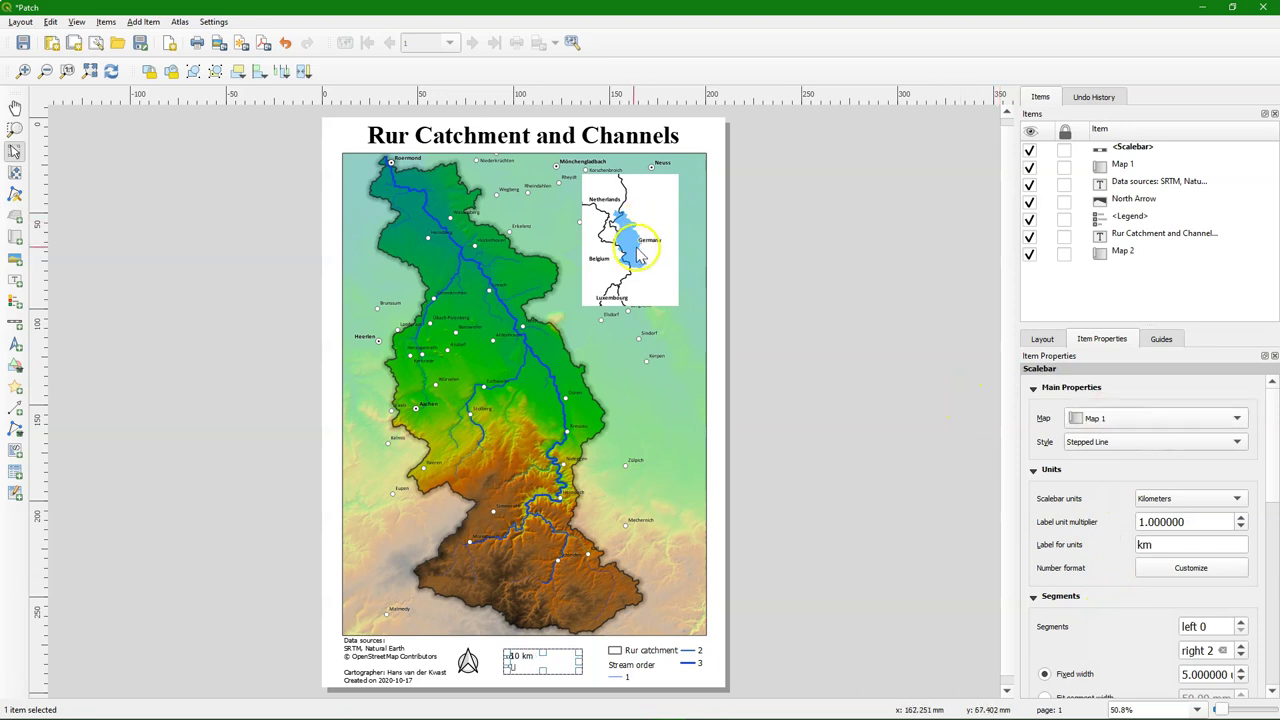
left_click(1151, 419)
left_click(1106, 436)
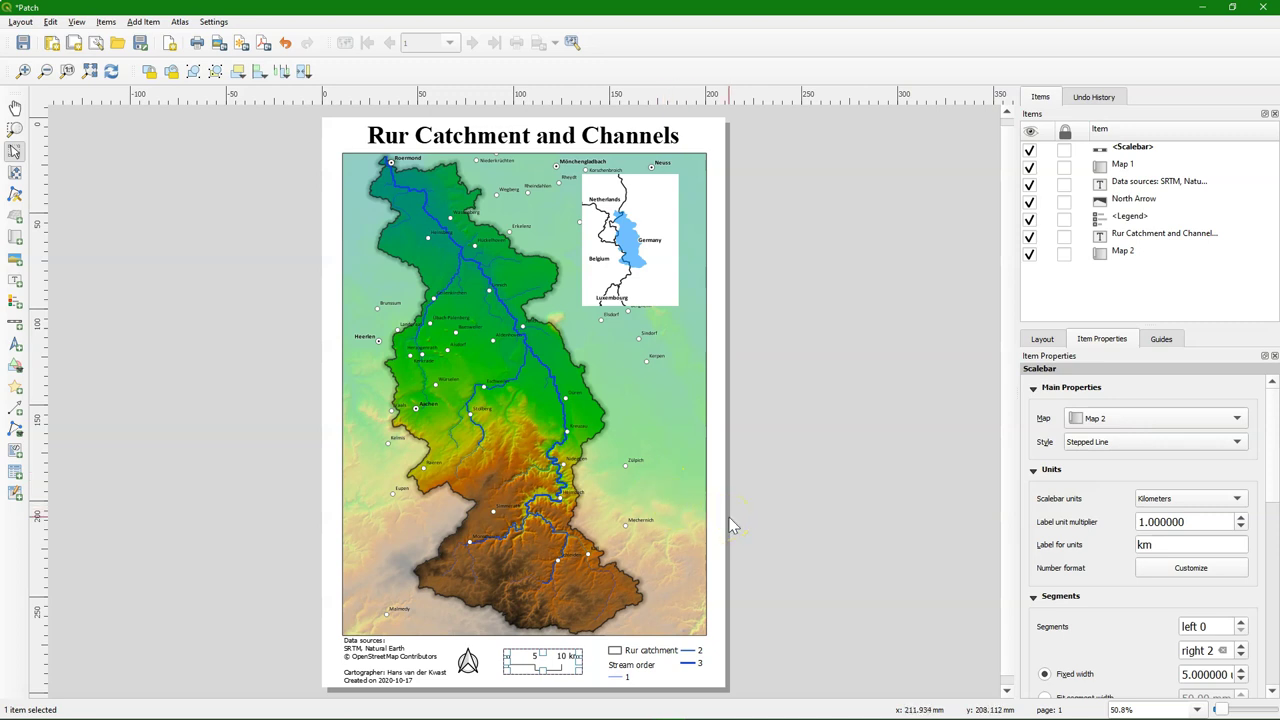
left_click(716, 648)
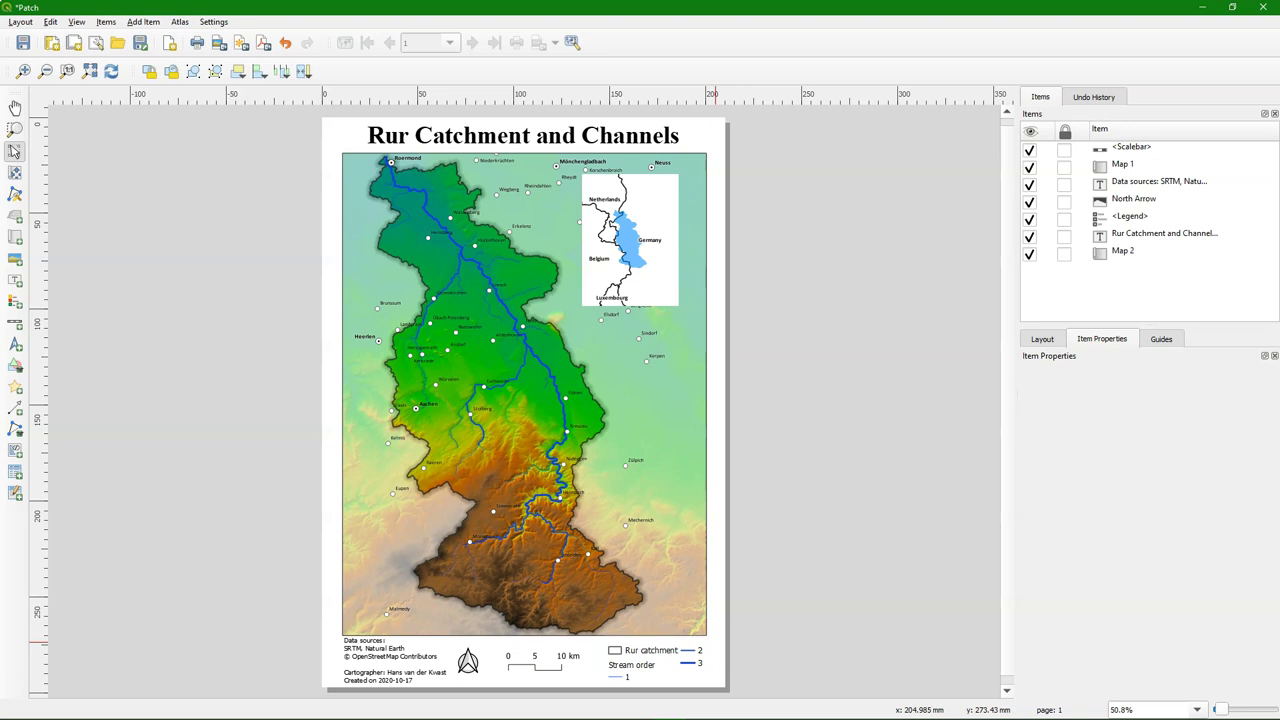
Open the Style Manager with all items showing in the Legend Patch Shapes category.
left_click(621, 657)
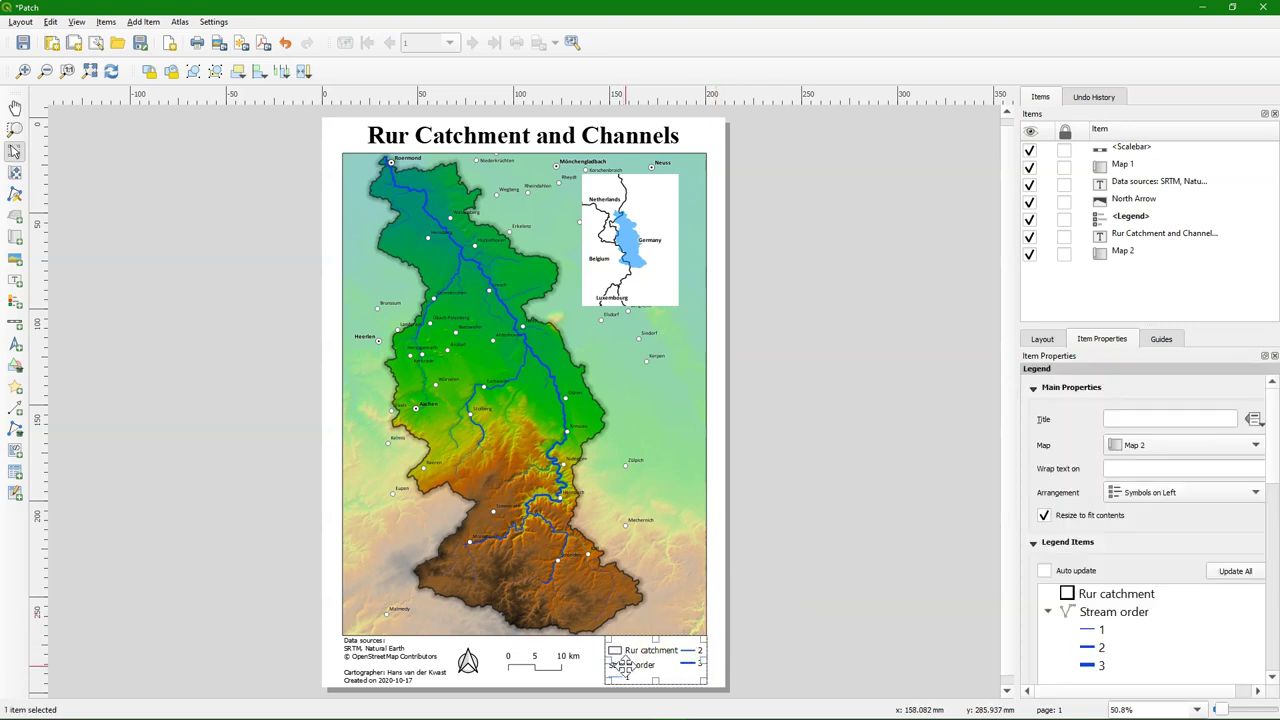
left_click(918, 525)
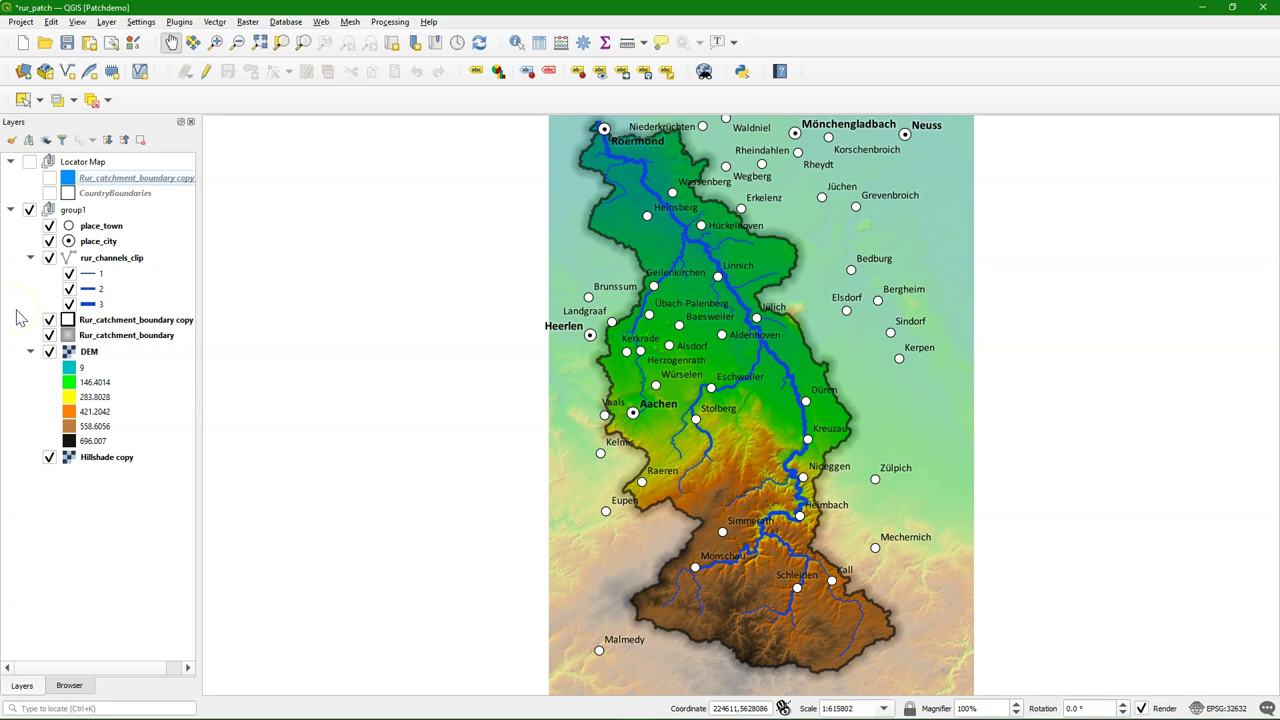
left_click(133, 42)
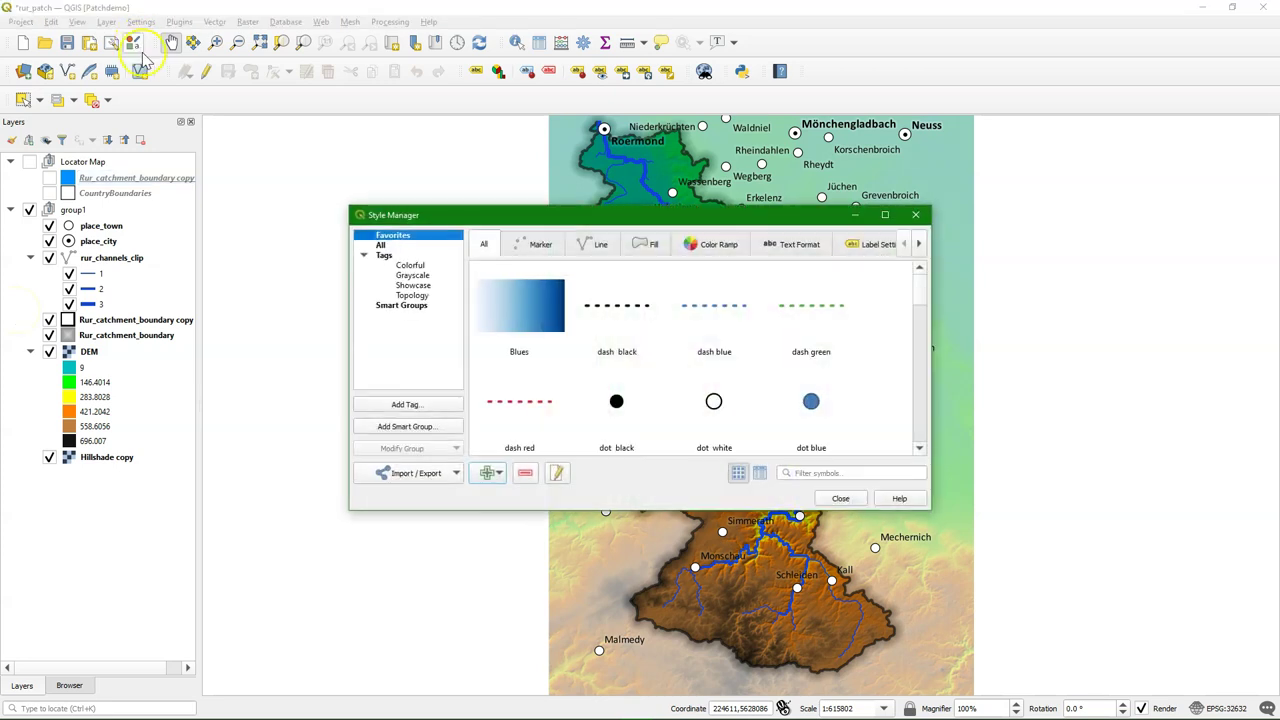
left_click(400, 246)
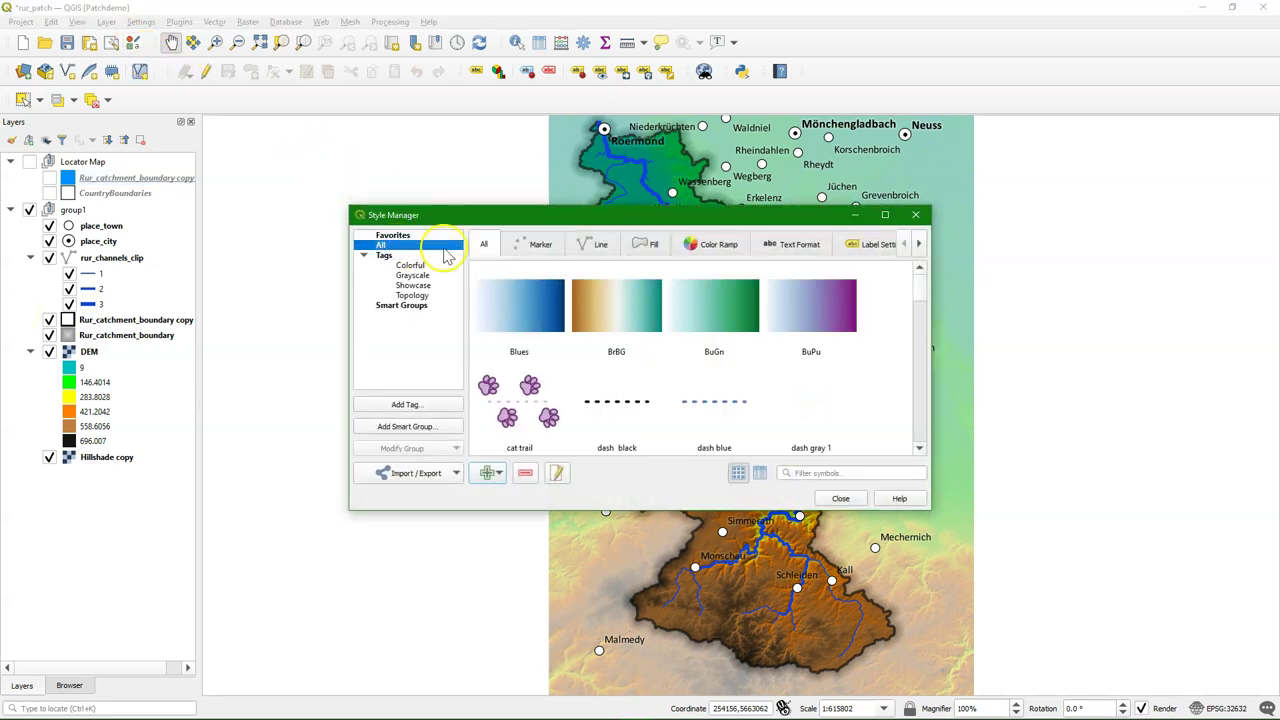
left_click(919, 244)
left_click(919, 244)
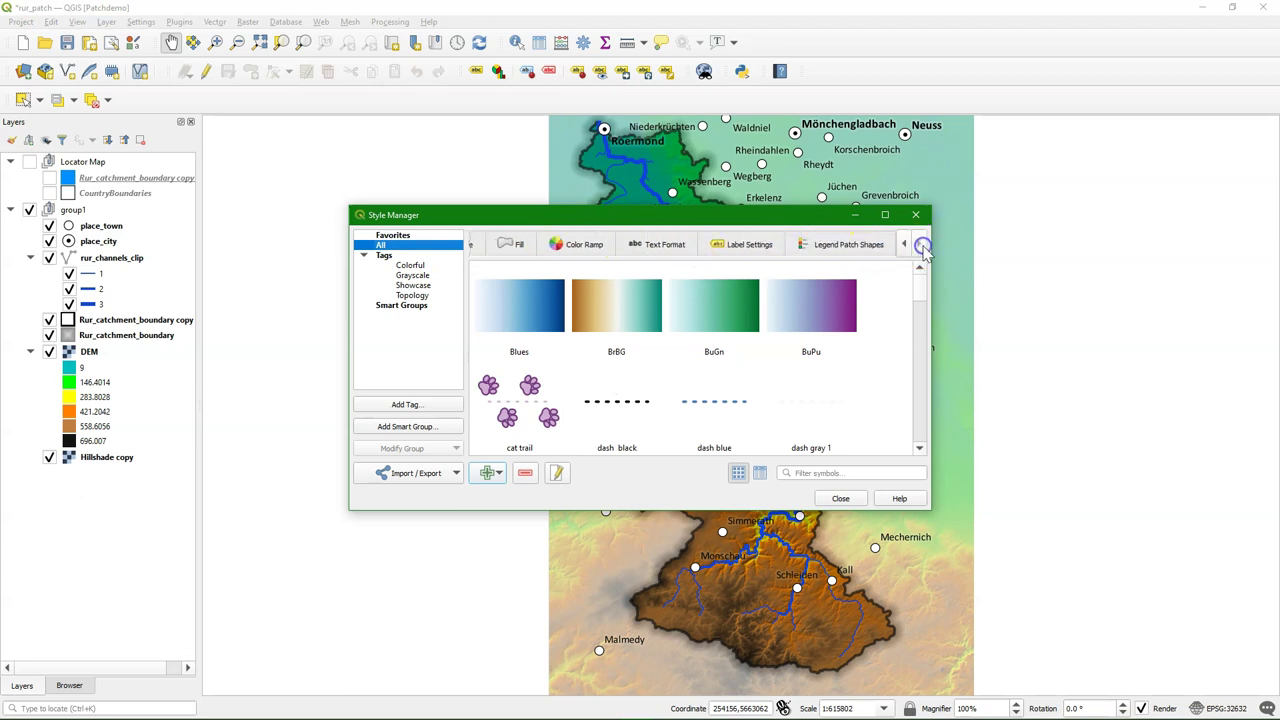
left_click(848, 246)
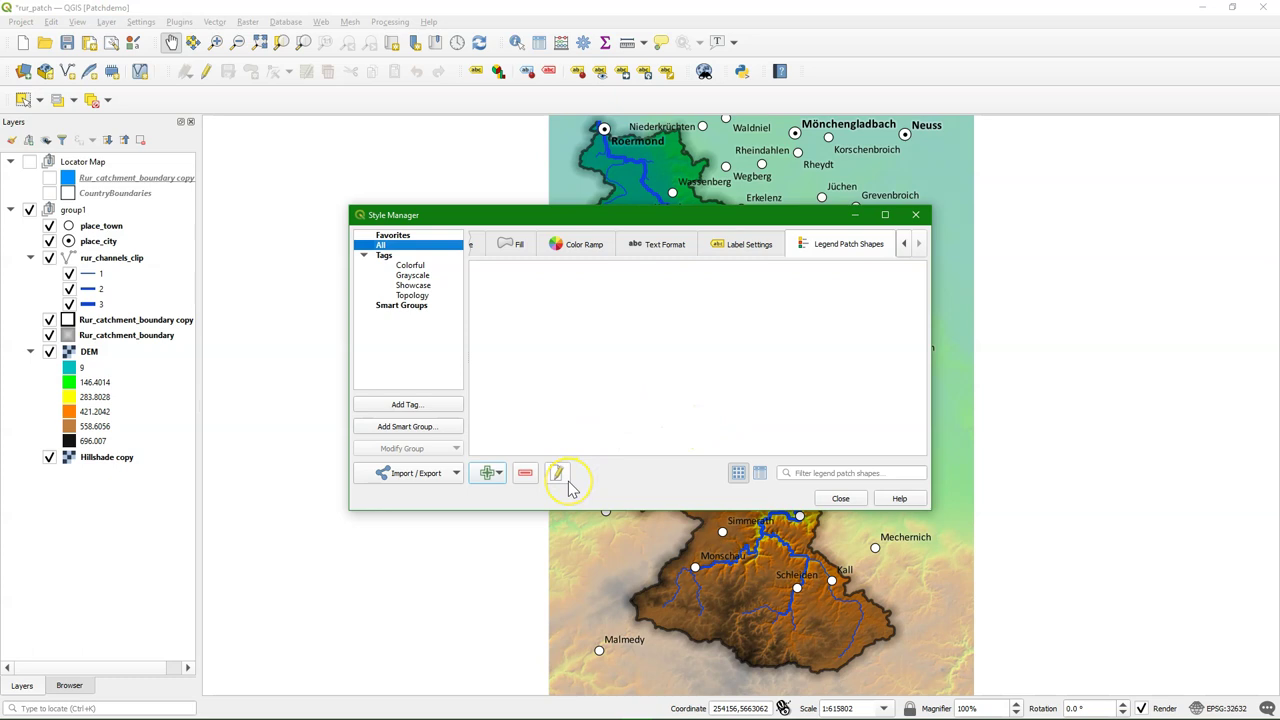
Start an Import Item(s) operation with the import source set to URL.
left_click(456, 476)
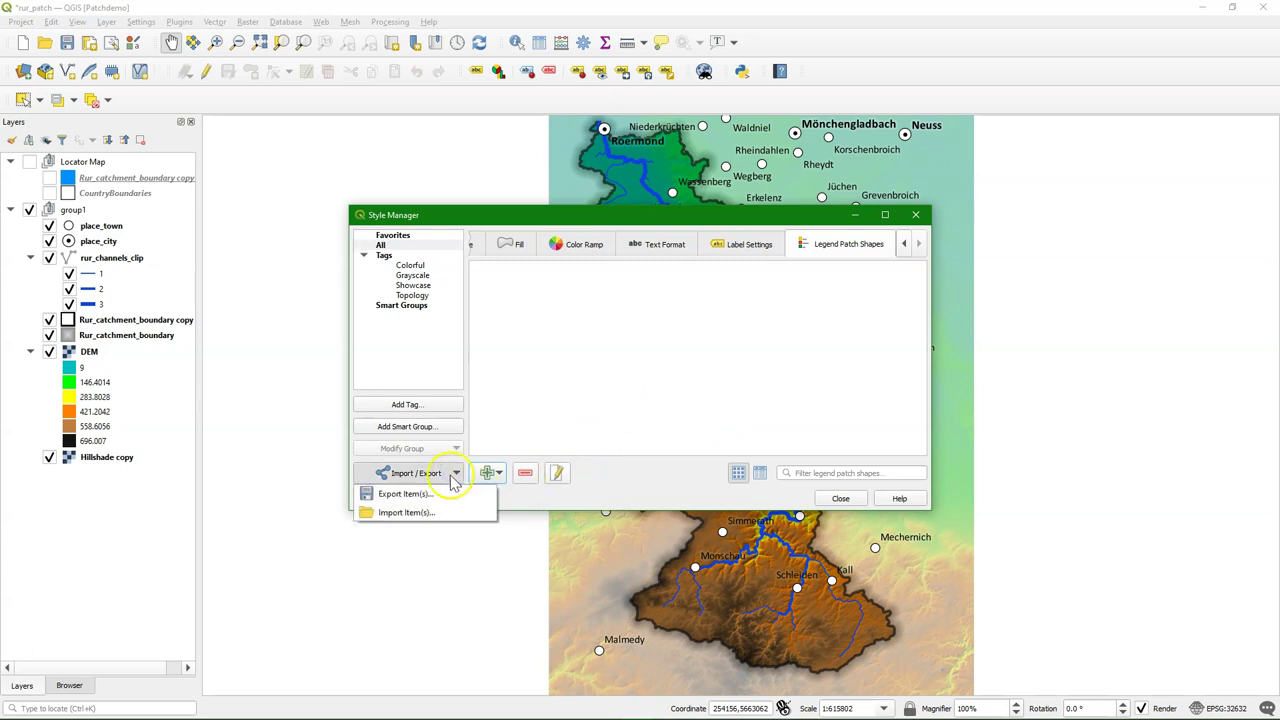
left_click(414, 513)
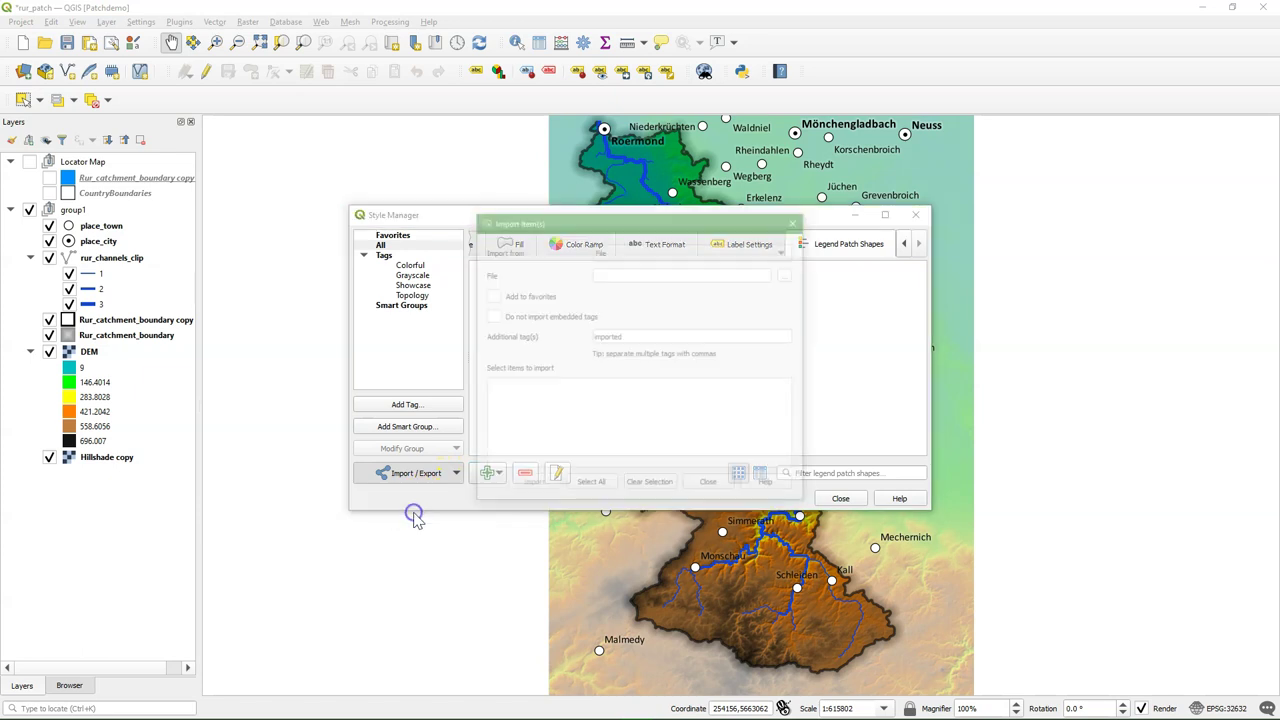
left_click(634, 256)
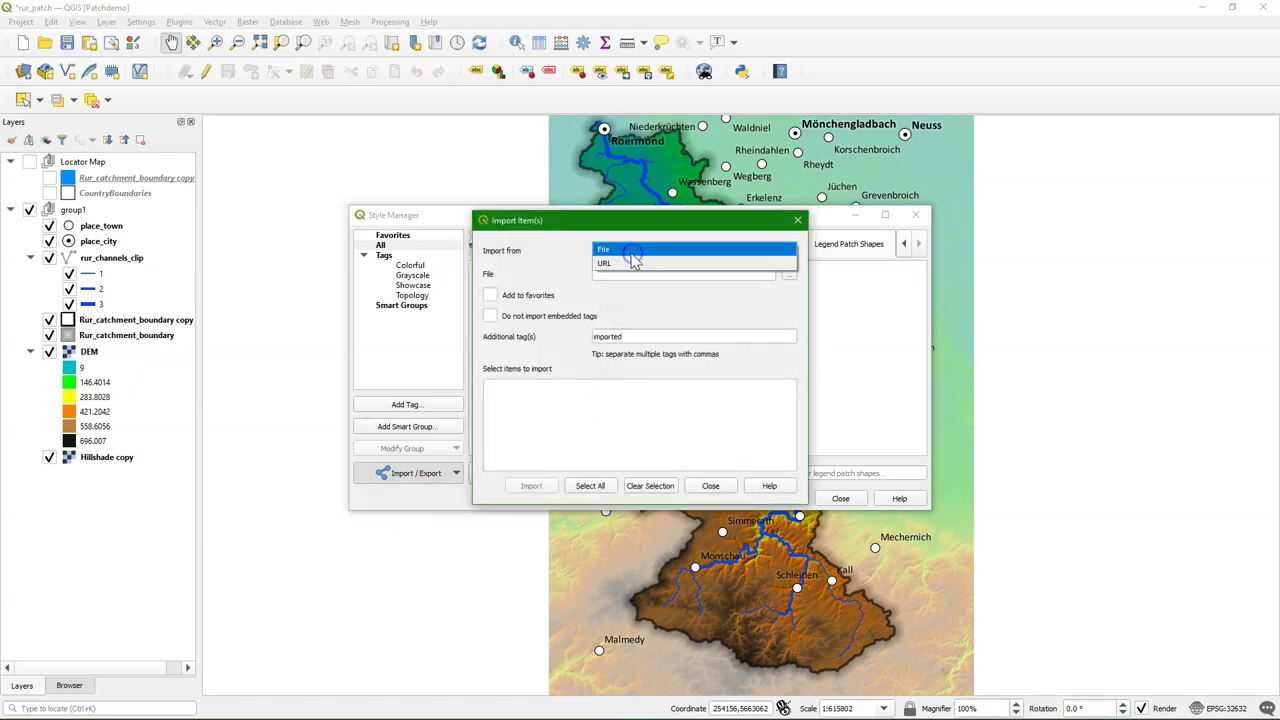
left_click(618, 264)
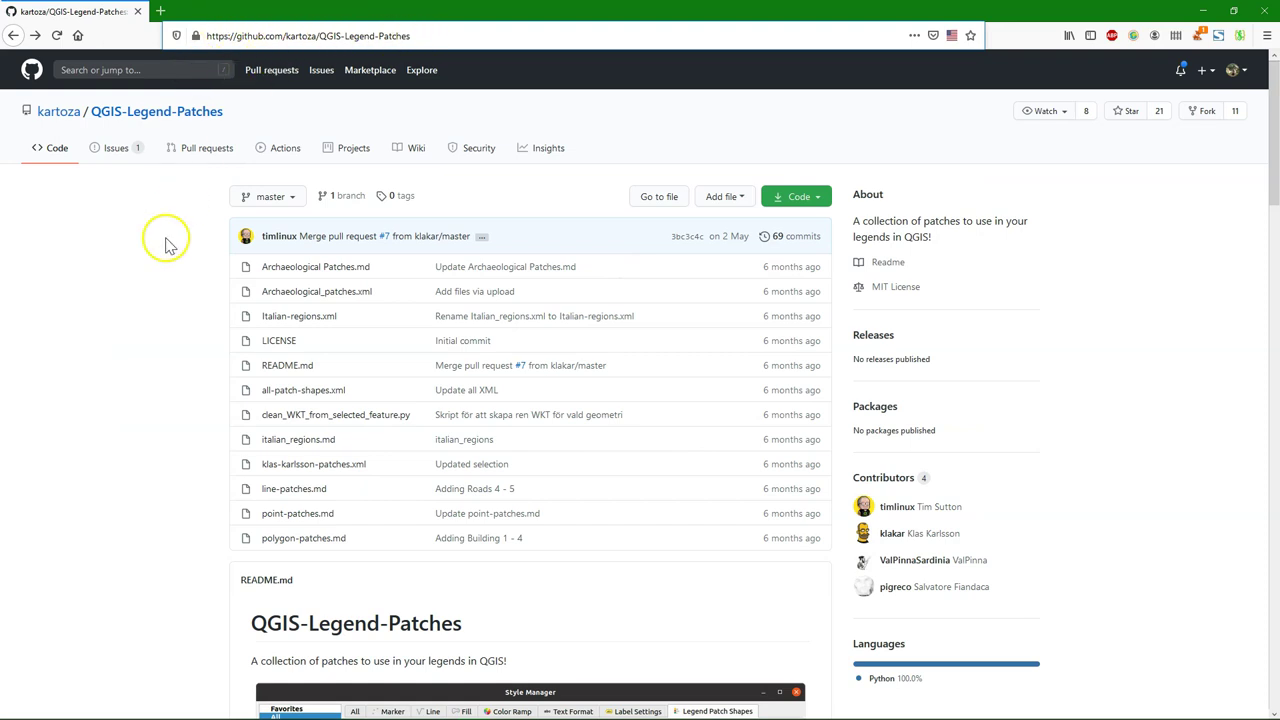
Open klas-karlsson-patches.xml in the QGIS-Legend-Patches repository and view it as raw XML.
left_click(309, 465)
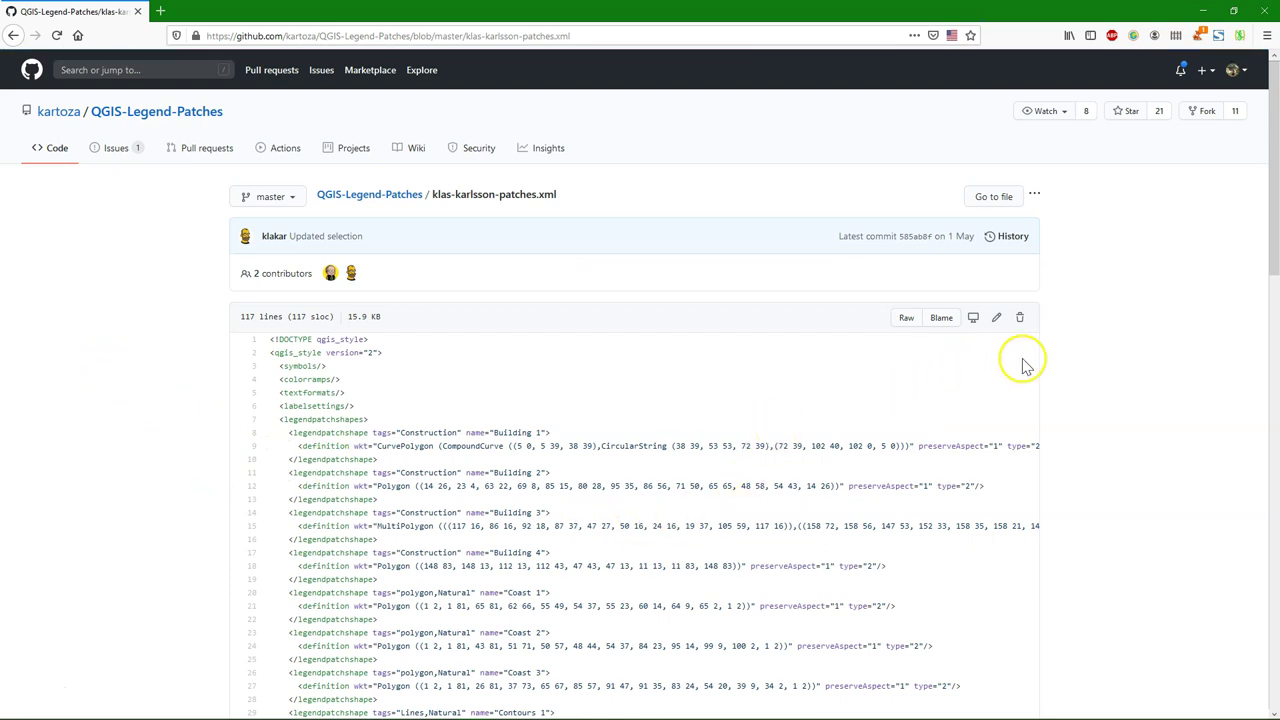
left_click(906, 318)
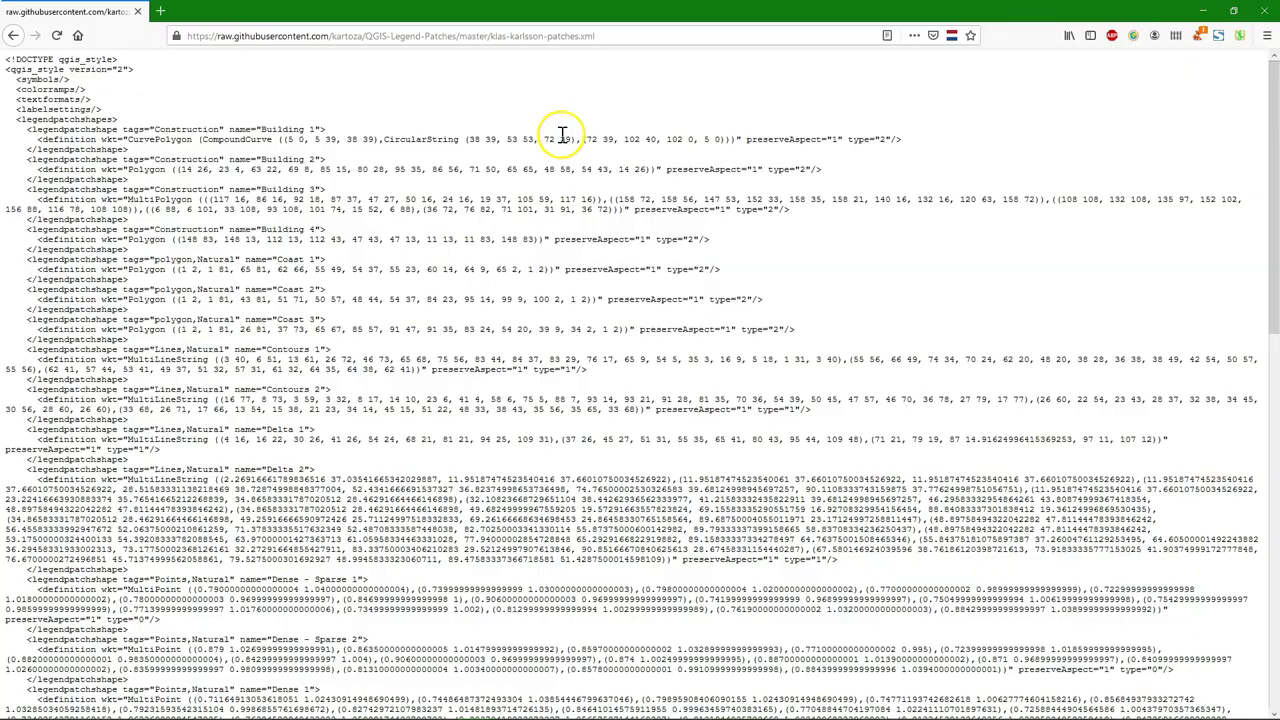
Paste the raw klas-karlsson-patches.xml URL into the import dialog and fetch its patch shapes.
key("alt+Tab")
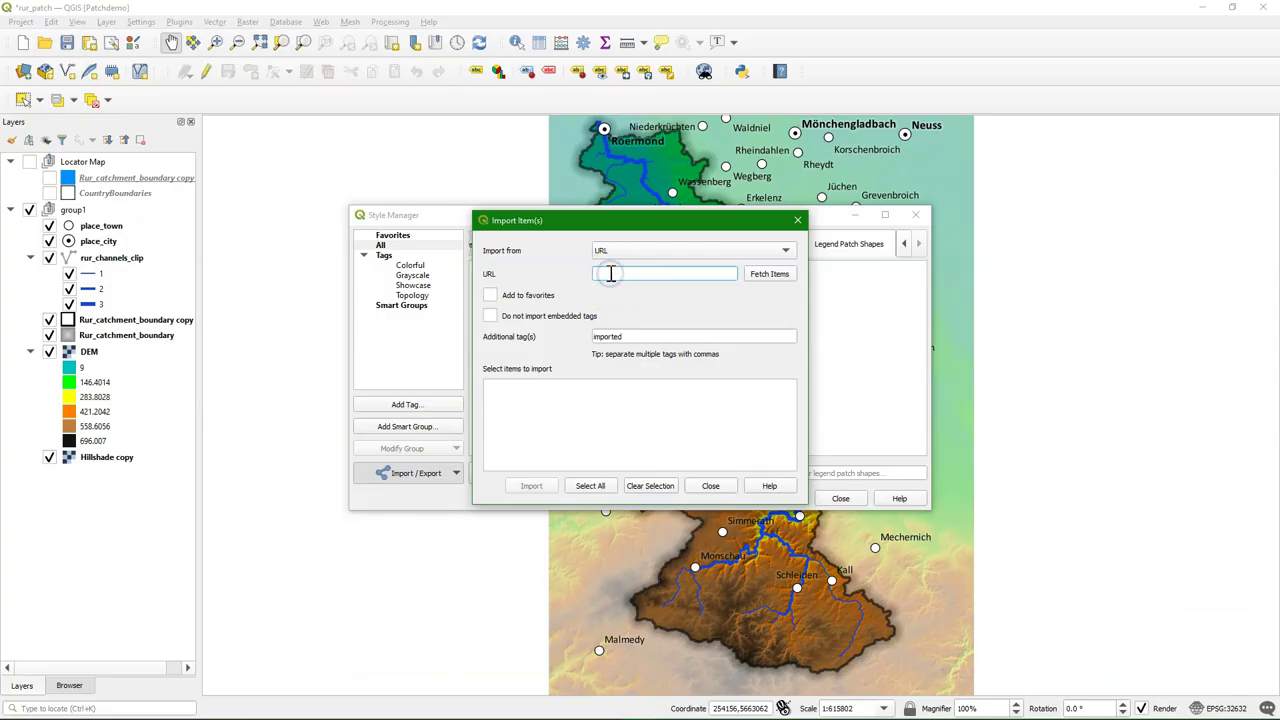
key("ctrl+v")
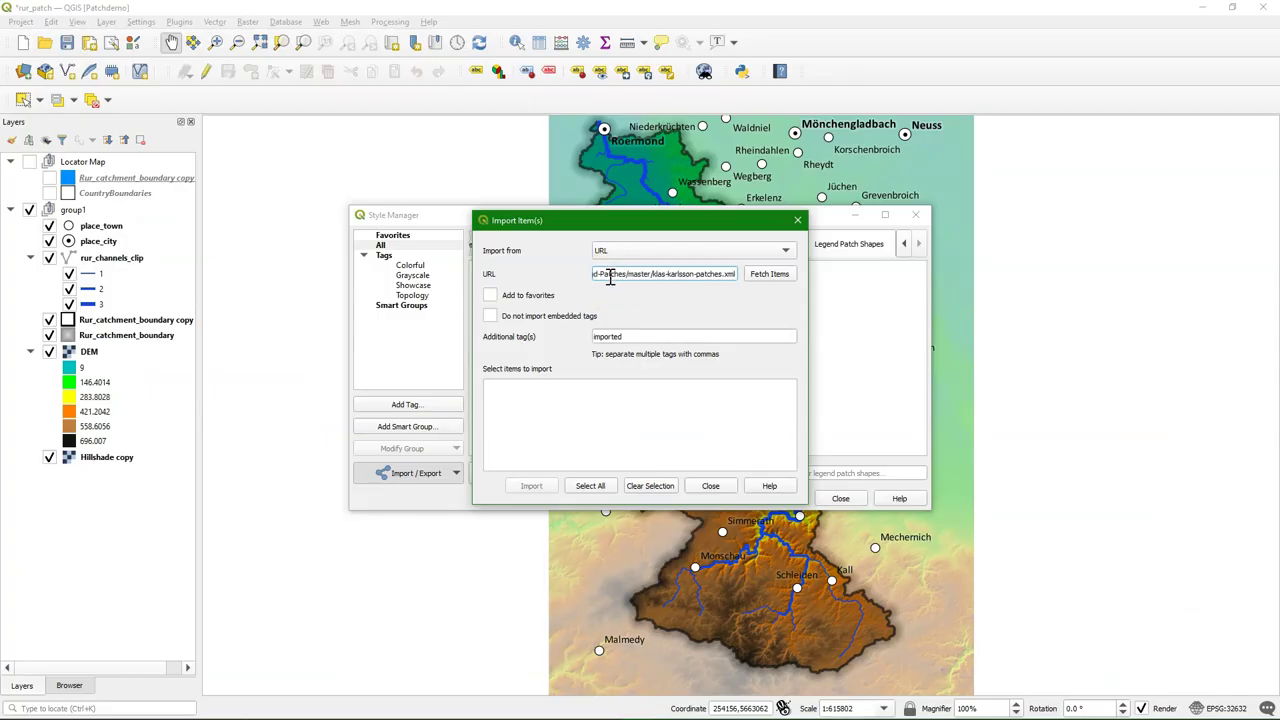
left_click(768, 274)
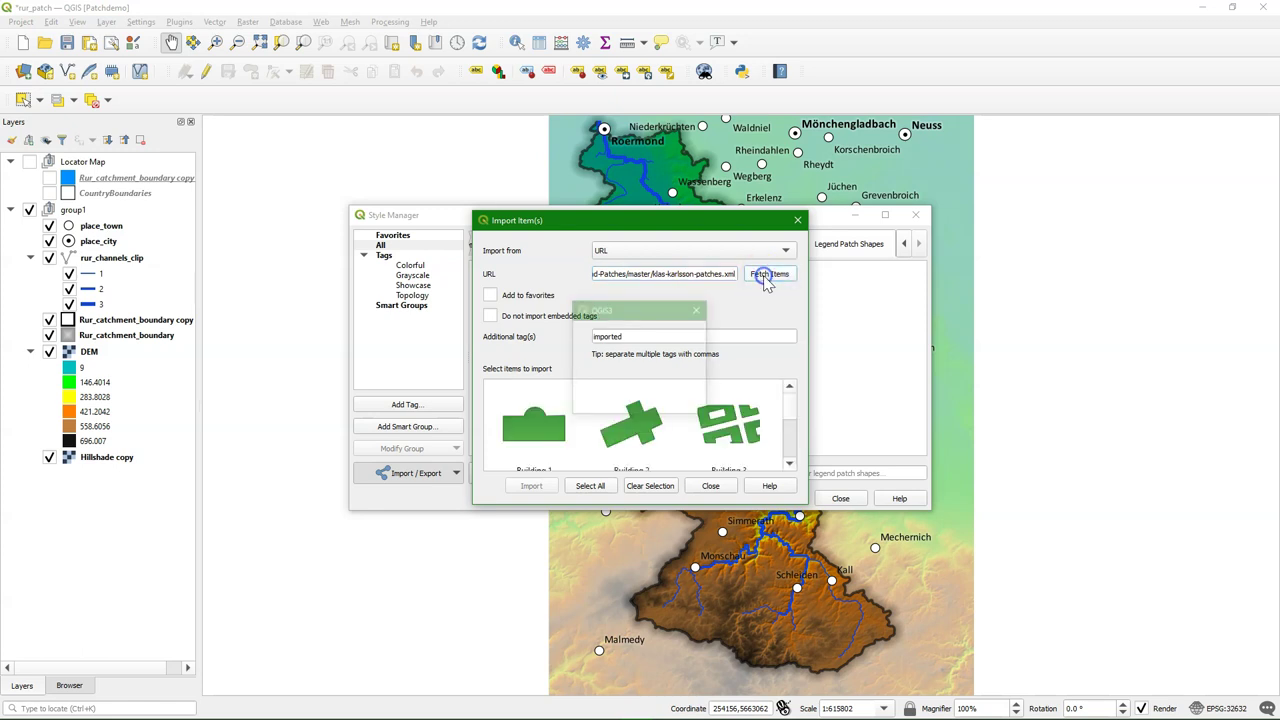
left_click_drag(791, 411, 789, 441)
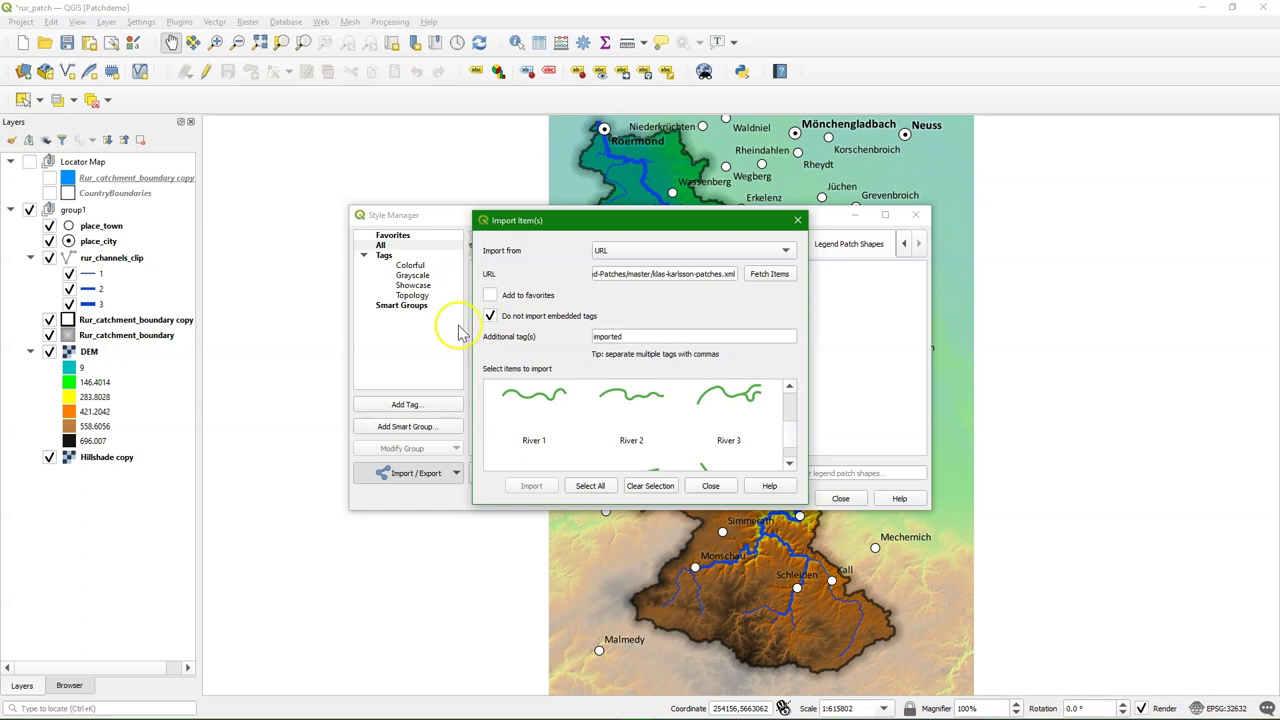
Import all fetched shapes, overwriting same-named ones with Yes to All, then close the style library.
left_click(590, 486)
left_click(529, 487)
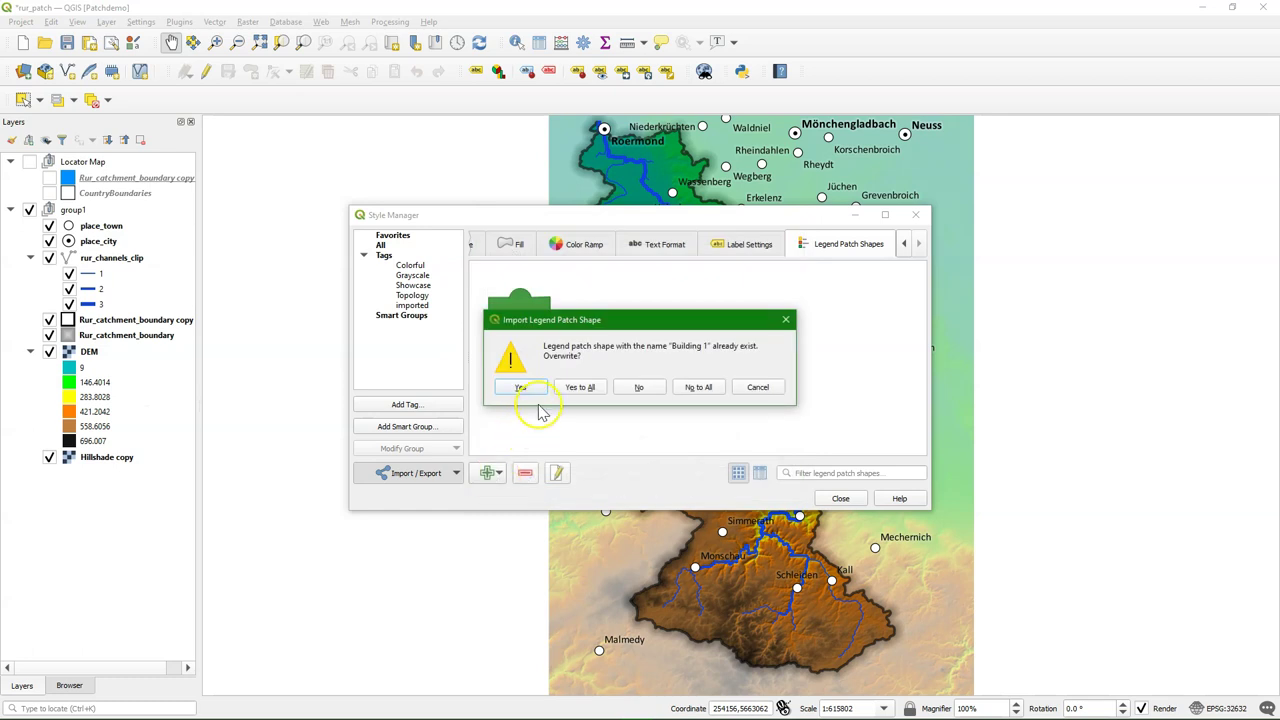
left_click(582, 389)
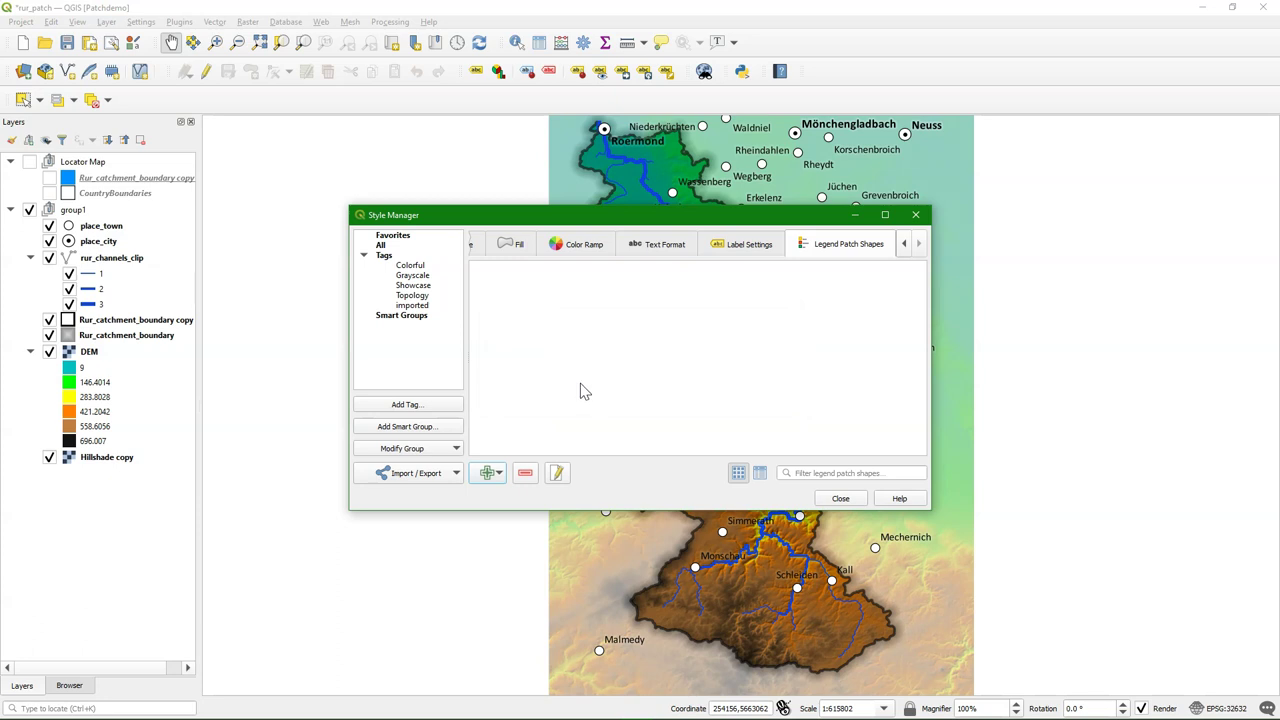
left_click(382, 246)
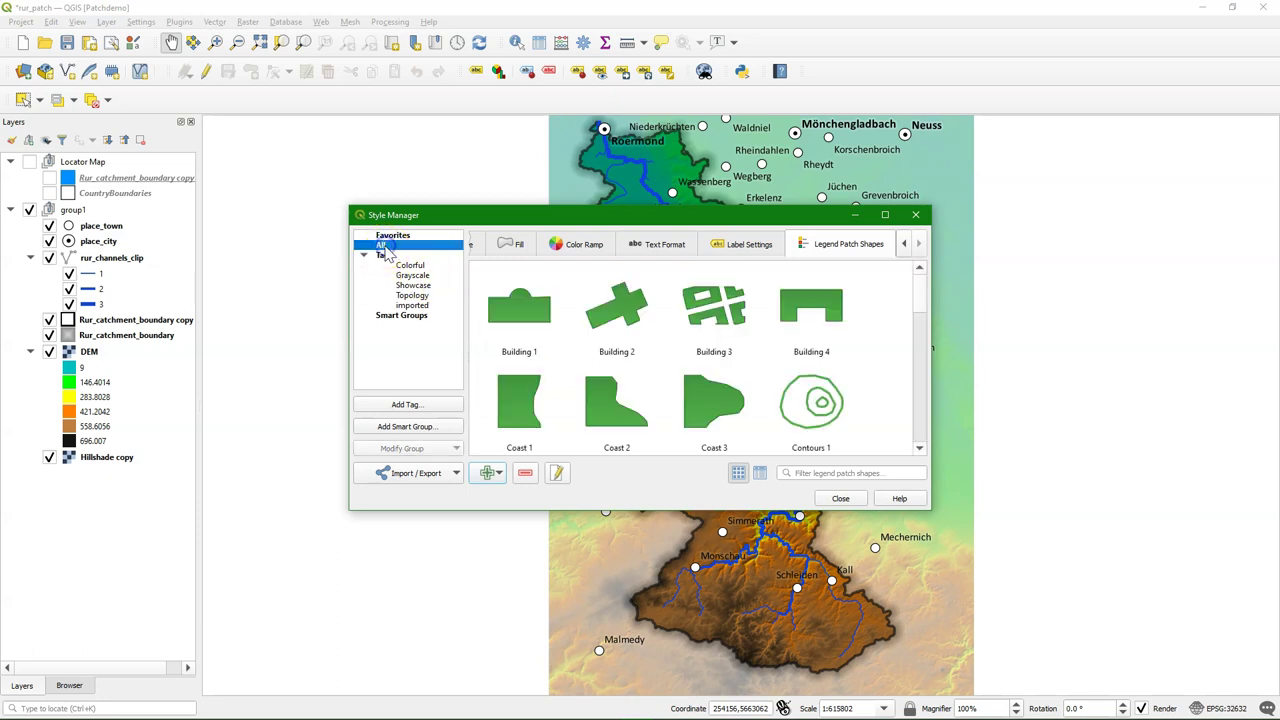
mouse_move(920, 305)
left_mouse_down()
mouse_move(906, 424)
mouse_move(897, 297)
left_mouse_up()
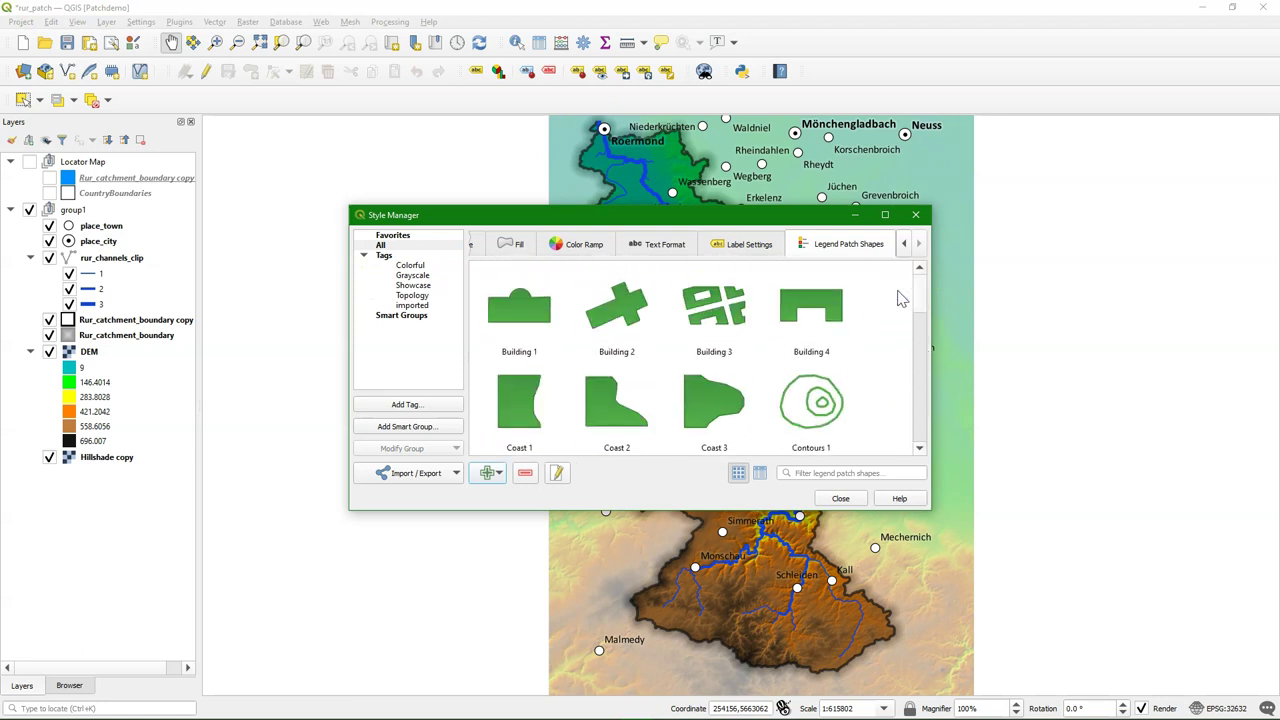
left_click(840, 498)
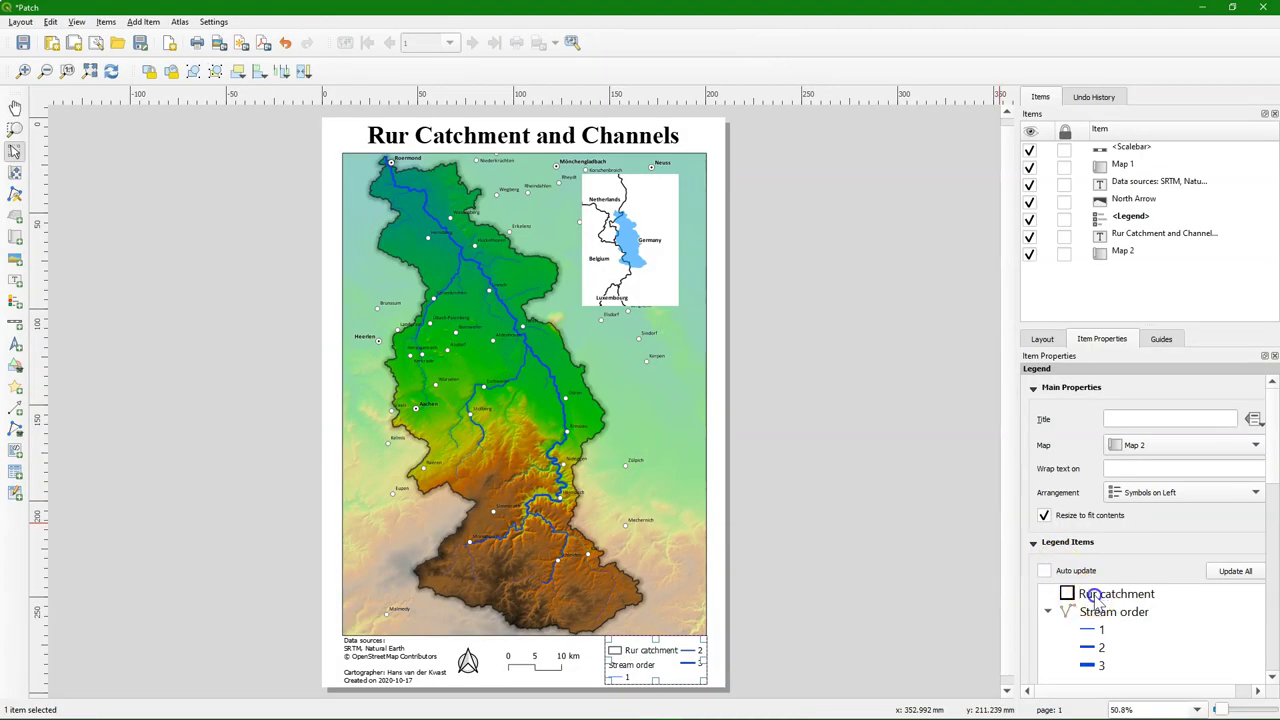
Set the Stream order legend entry's patch shape to River 1 from All Legend Patch Shapes.
left_click(1095, 594)
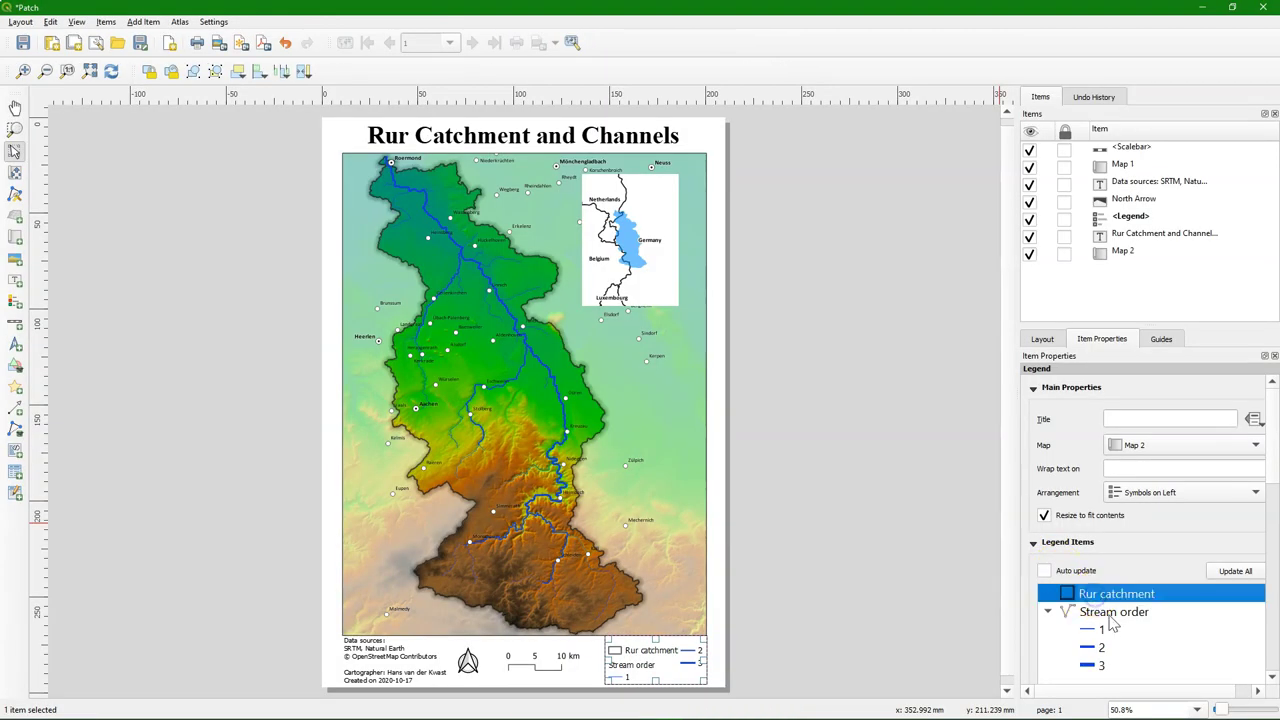
left_click(1100, 612)
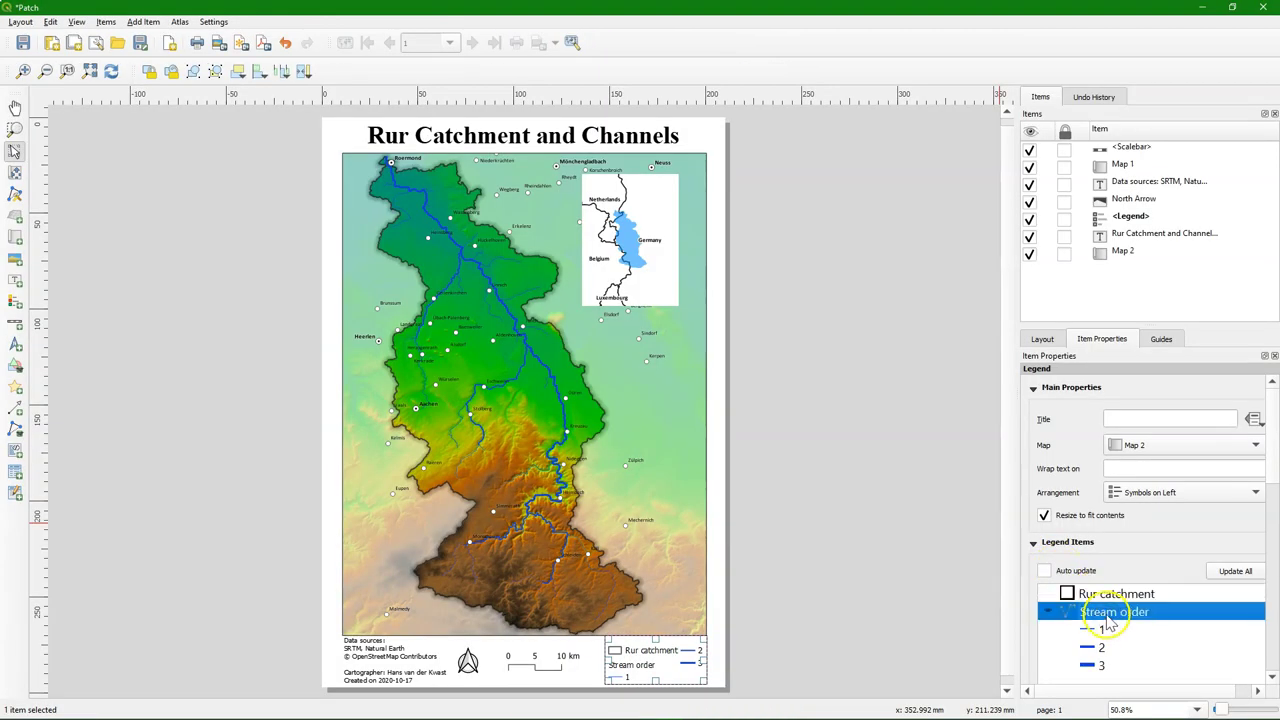
double_click(1100, 614)
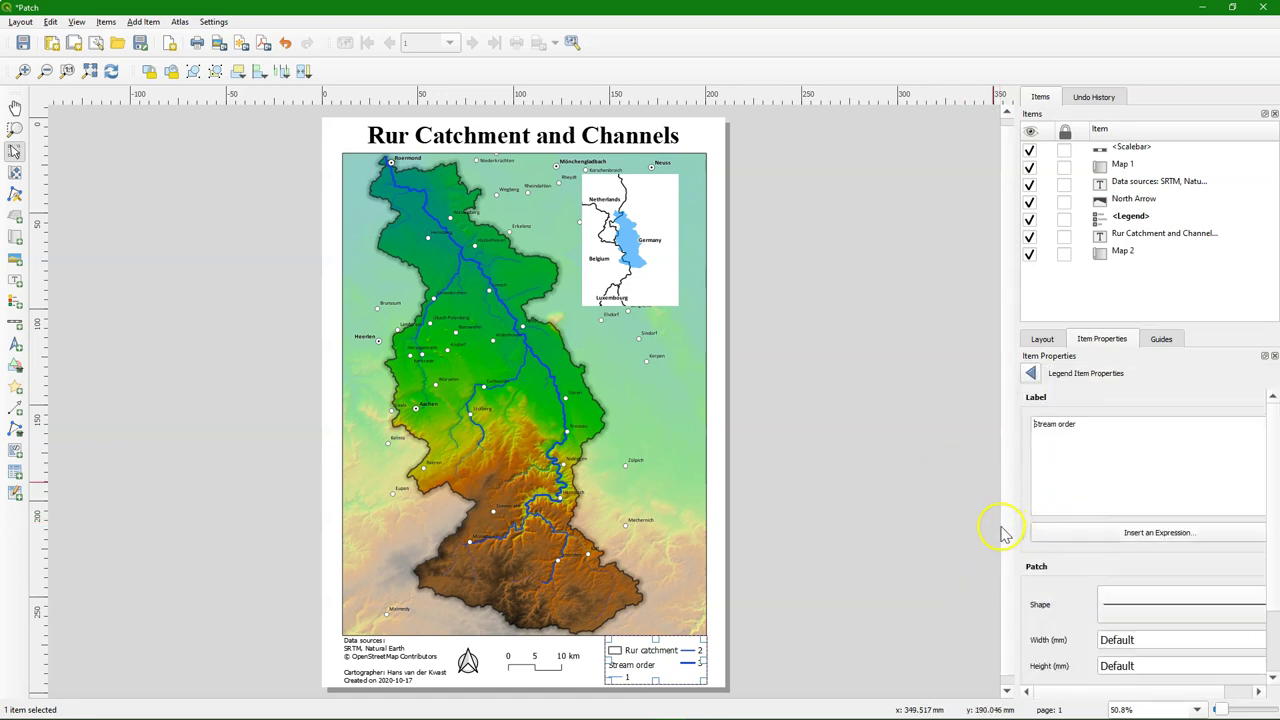
left_click_drag(1015, 533, 906, 514)
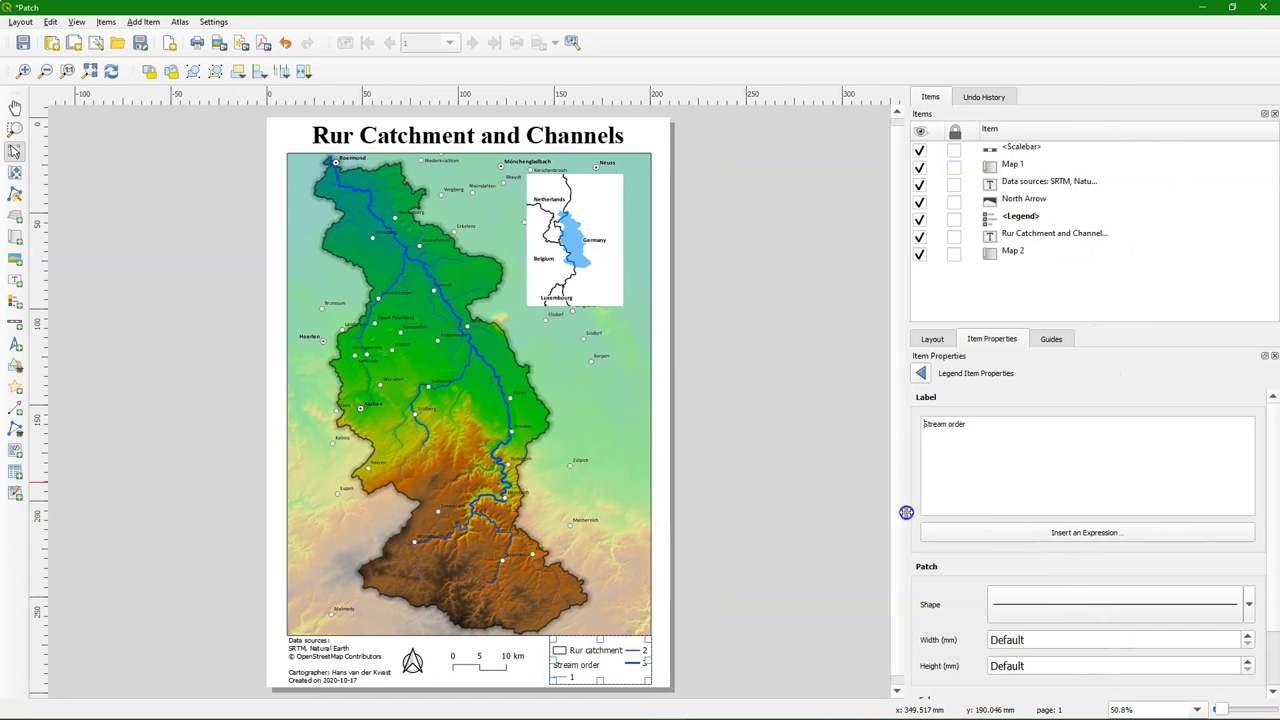
left_click(1033, 611)
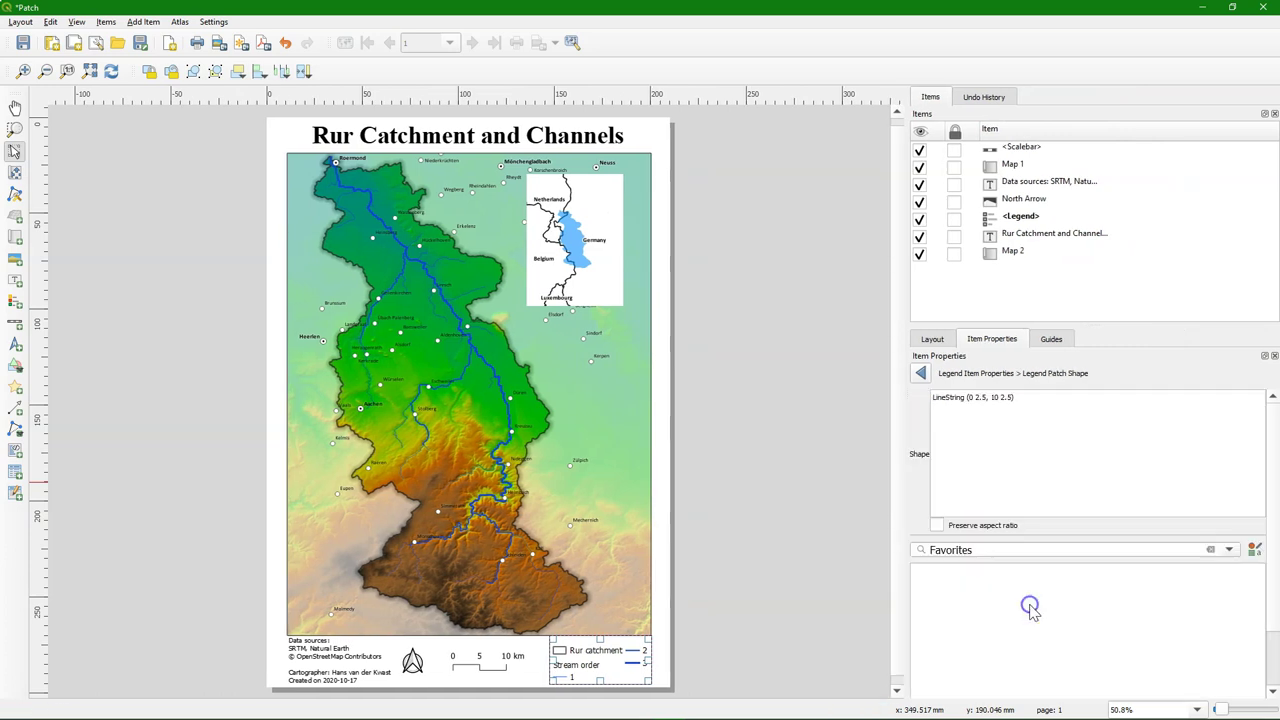
left_click(1231, 550)
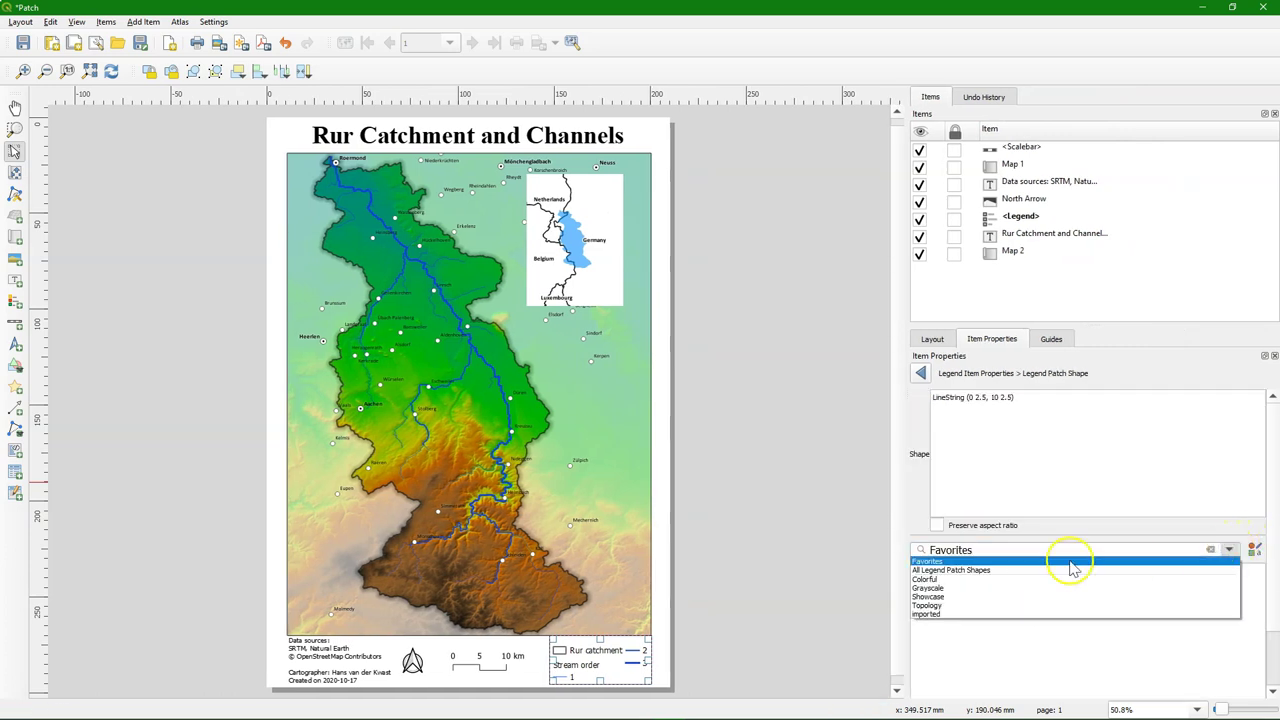
left_click(978, 570)
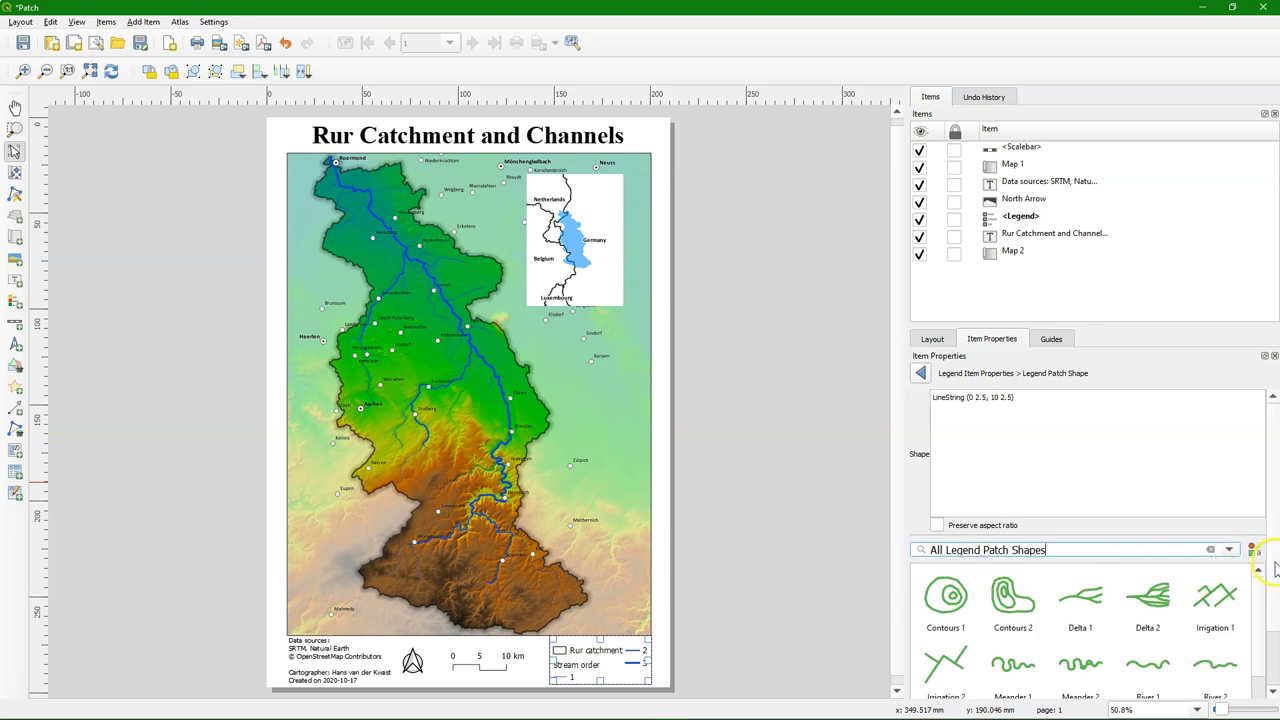
left_click_drag(1275, 568, 1271, 623)
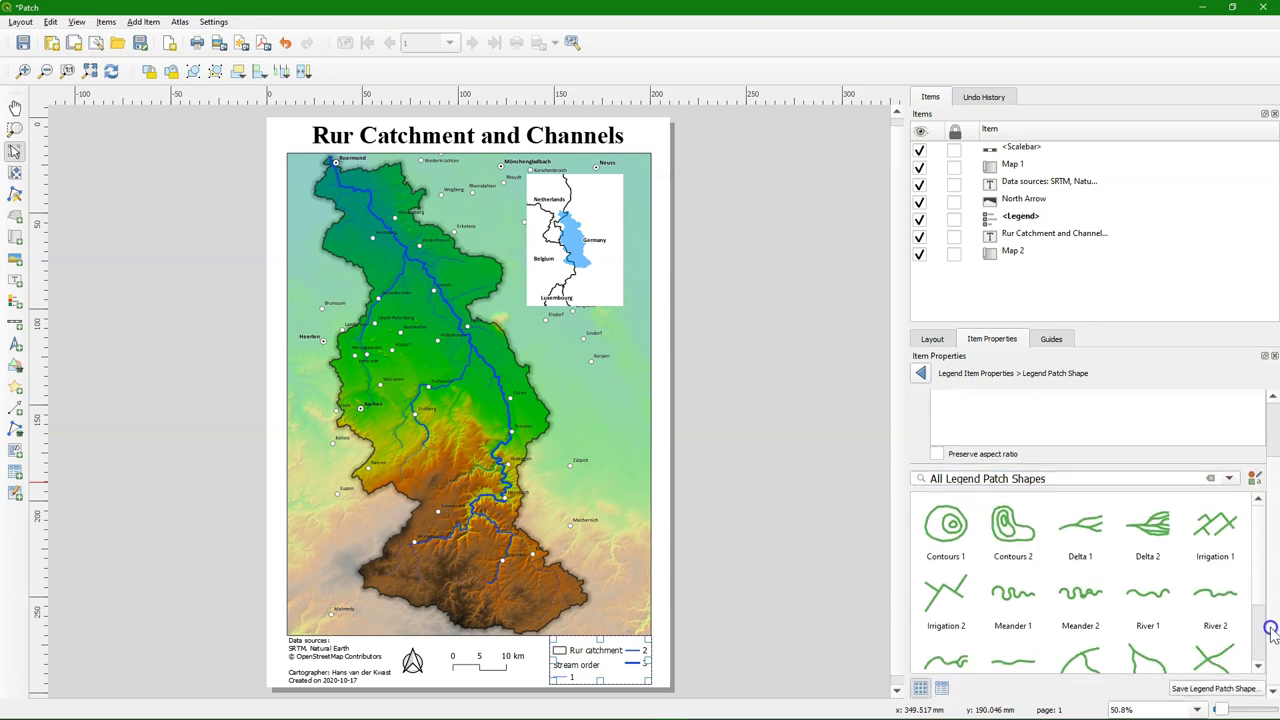
left_click(1152, 597)
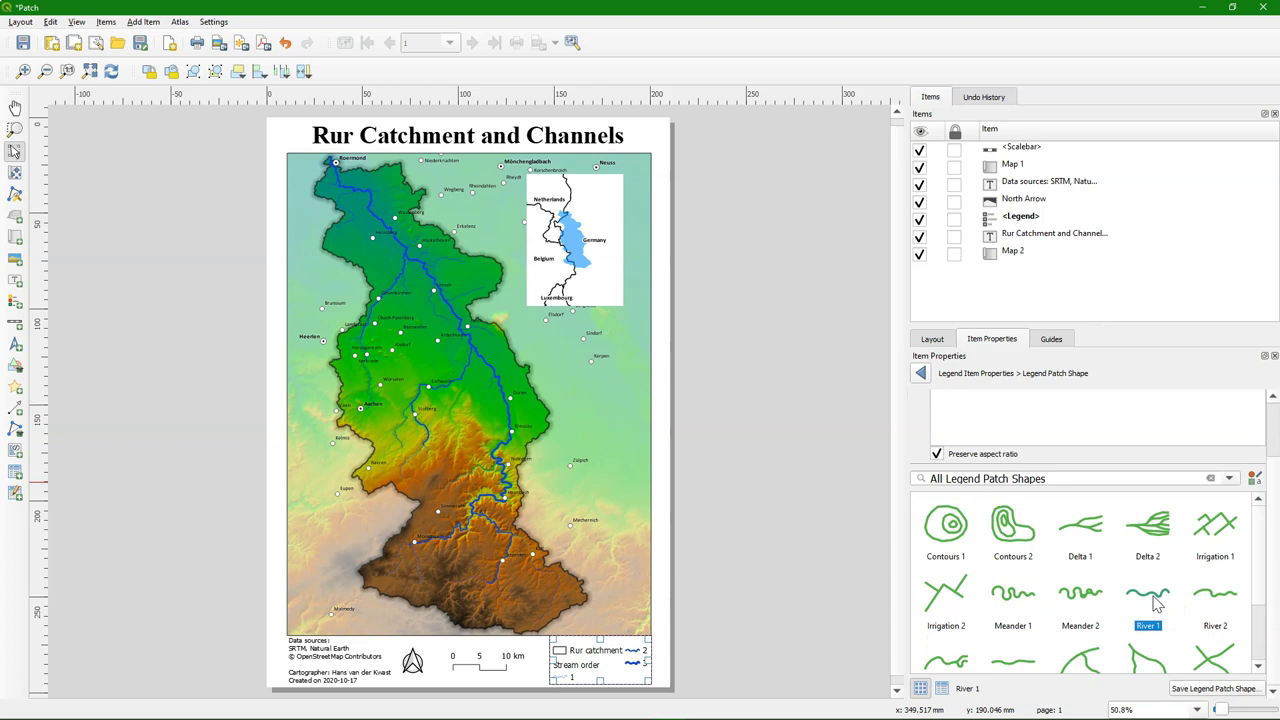
left_click(1148, 604)
left_click(920, 373)
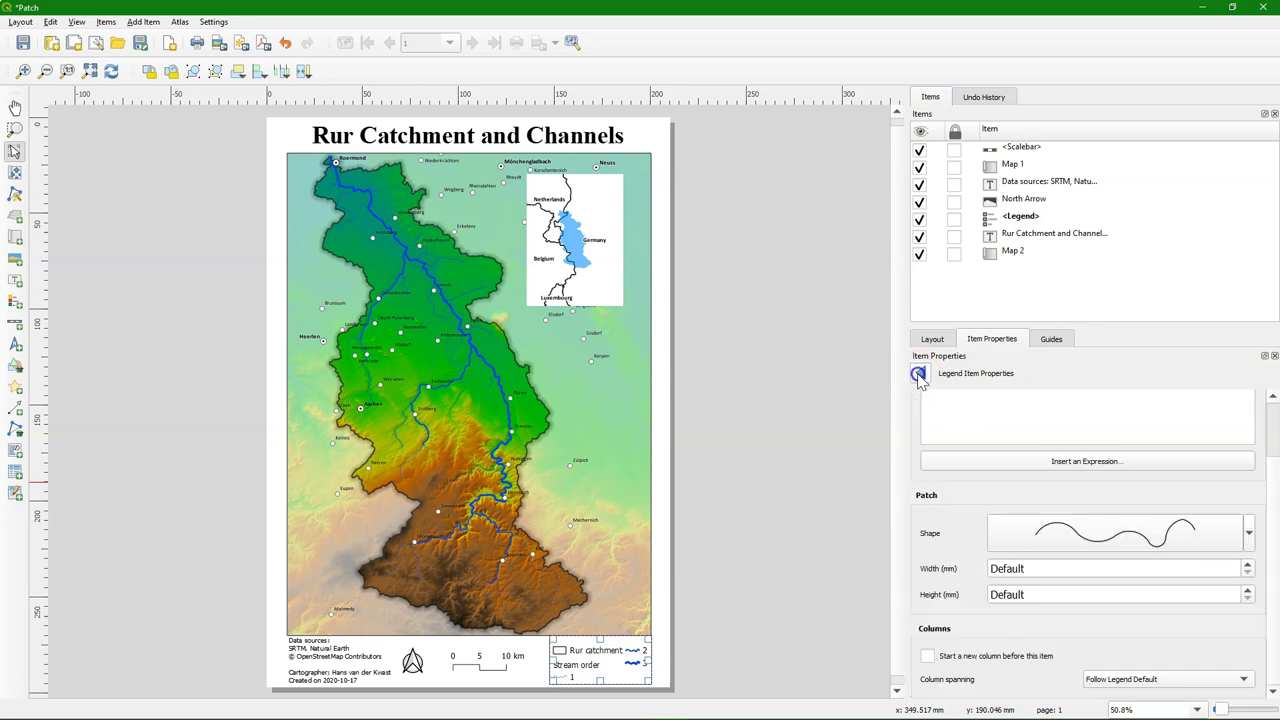
left_click(565, 665)
Zoom to the legend and uncheck Split layers in the legend's Columns settings.
left_click(14, 128)
left_click_drag(394, 572, 690, 710)
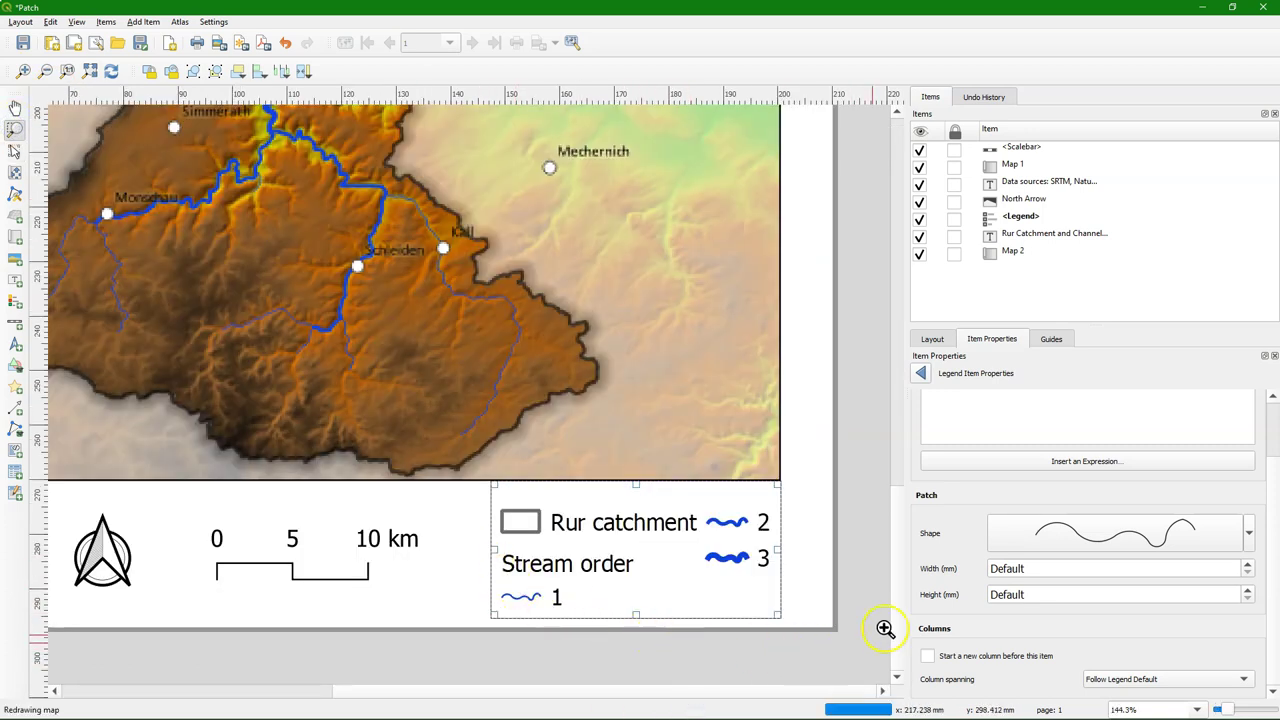
left_click(920, 373)
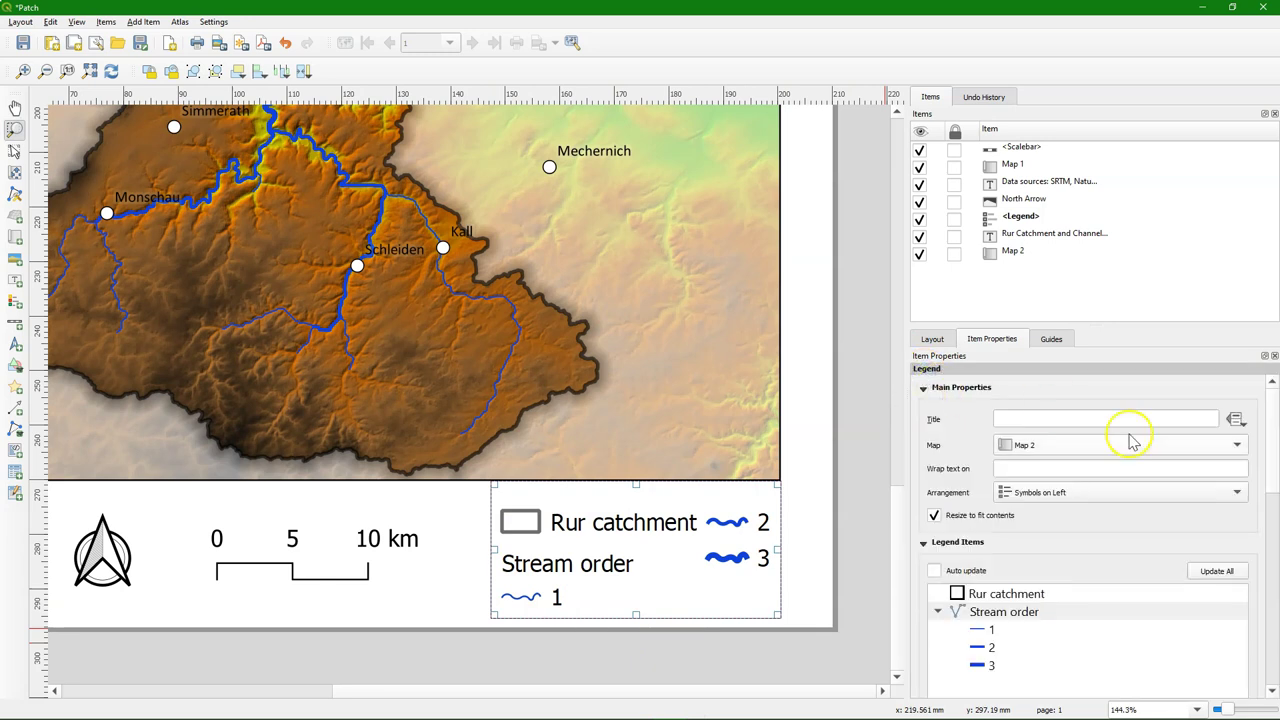
left_click_drag(1273, 453, 1260, 550)
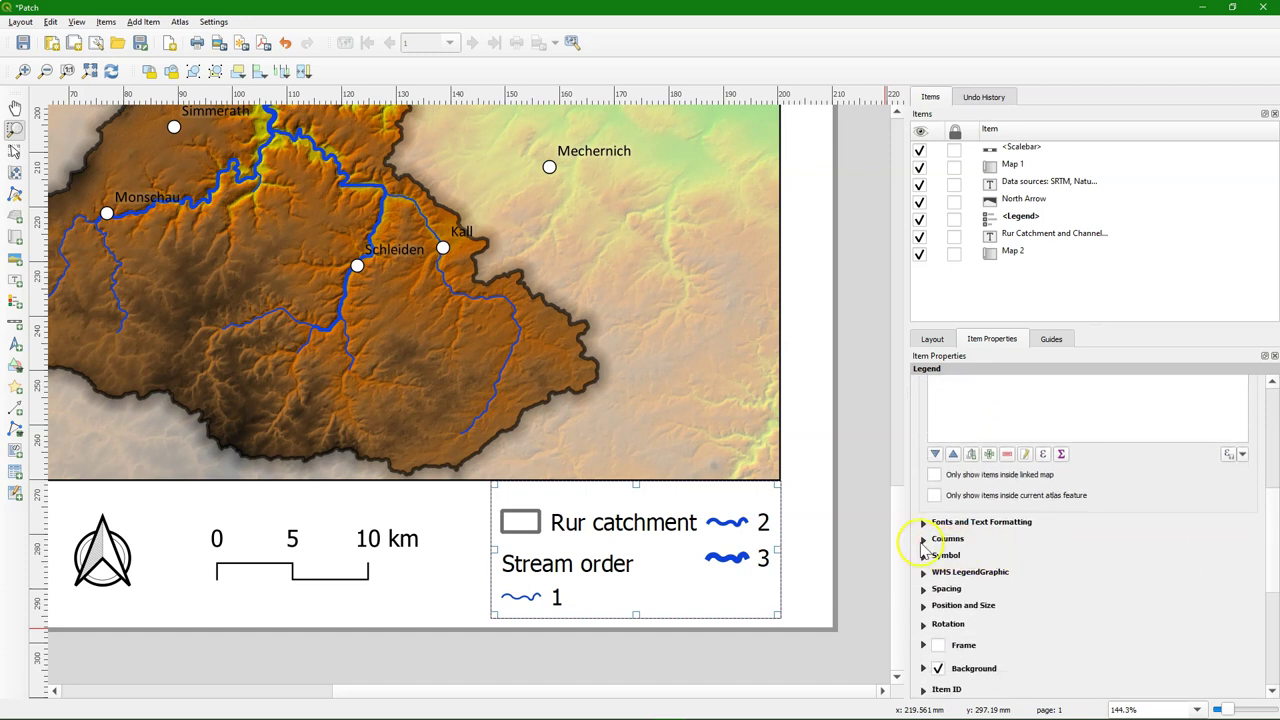
left_click(922, 540)
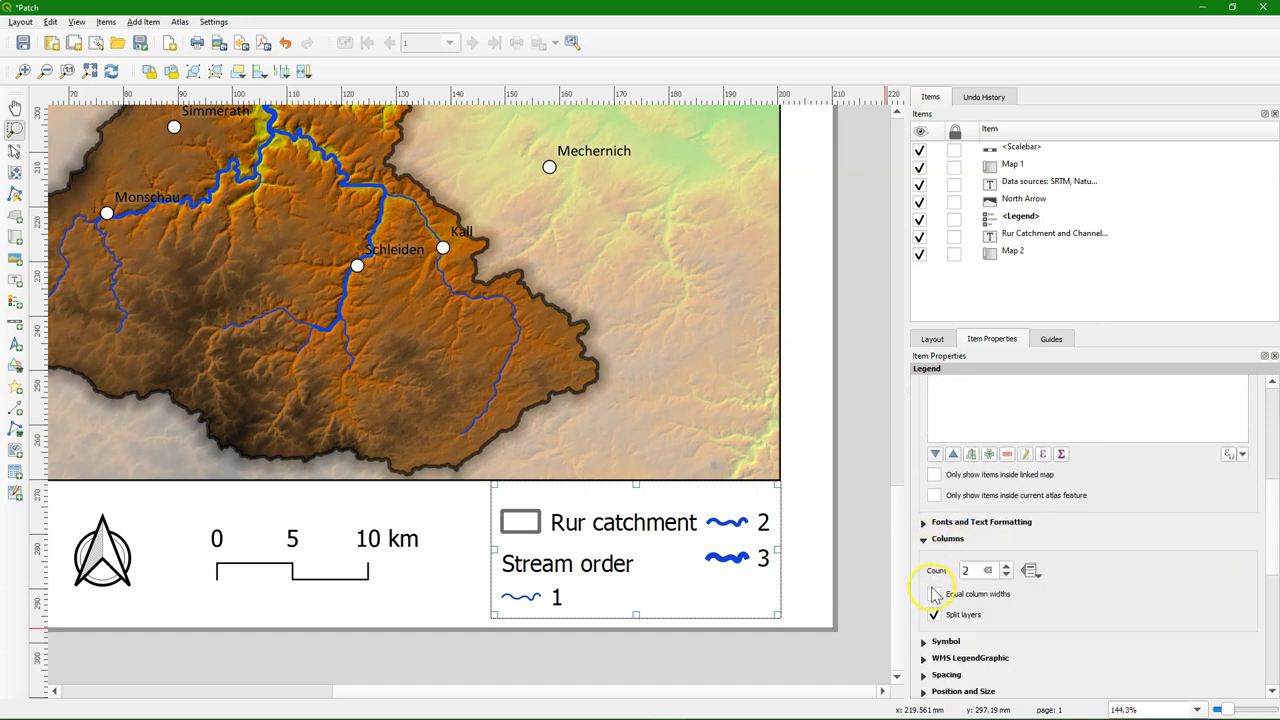
left_click(934, 615)
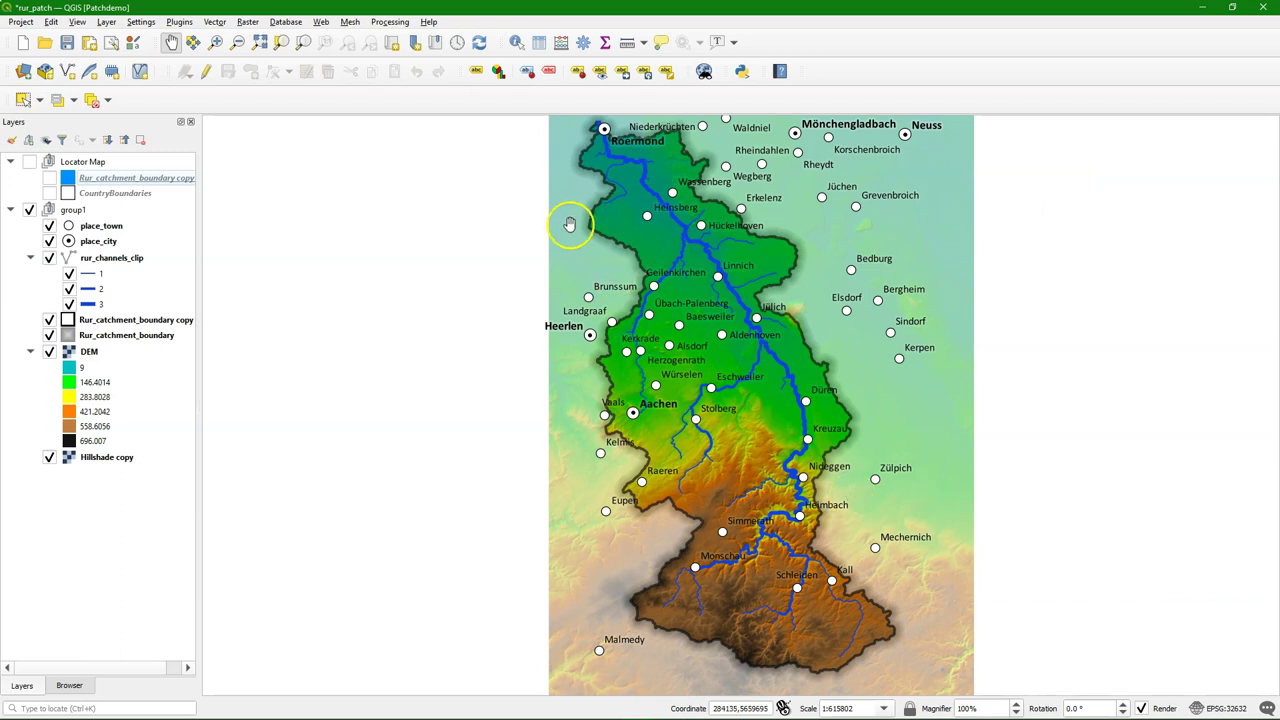
Box-select the catchment polygon on the Rur_catchment_boundary copy layer and copy it.
left_click(125, 321)
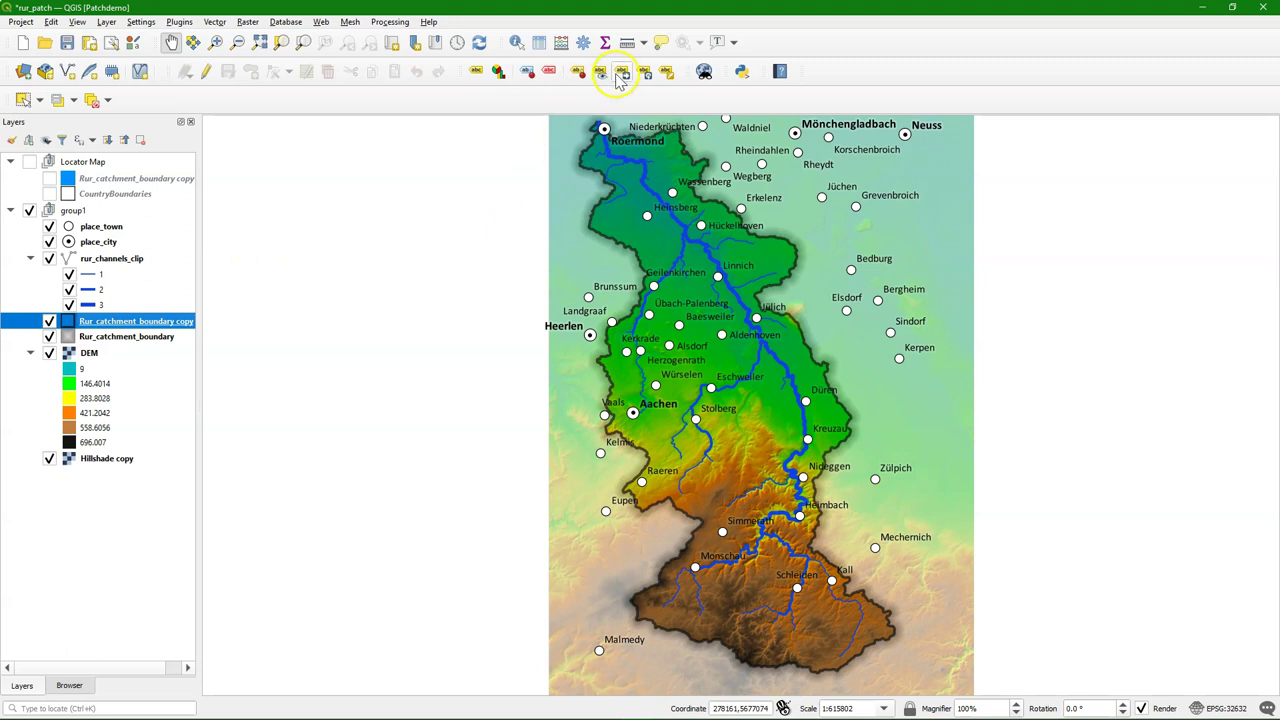
left_click(22, 100)
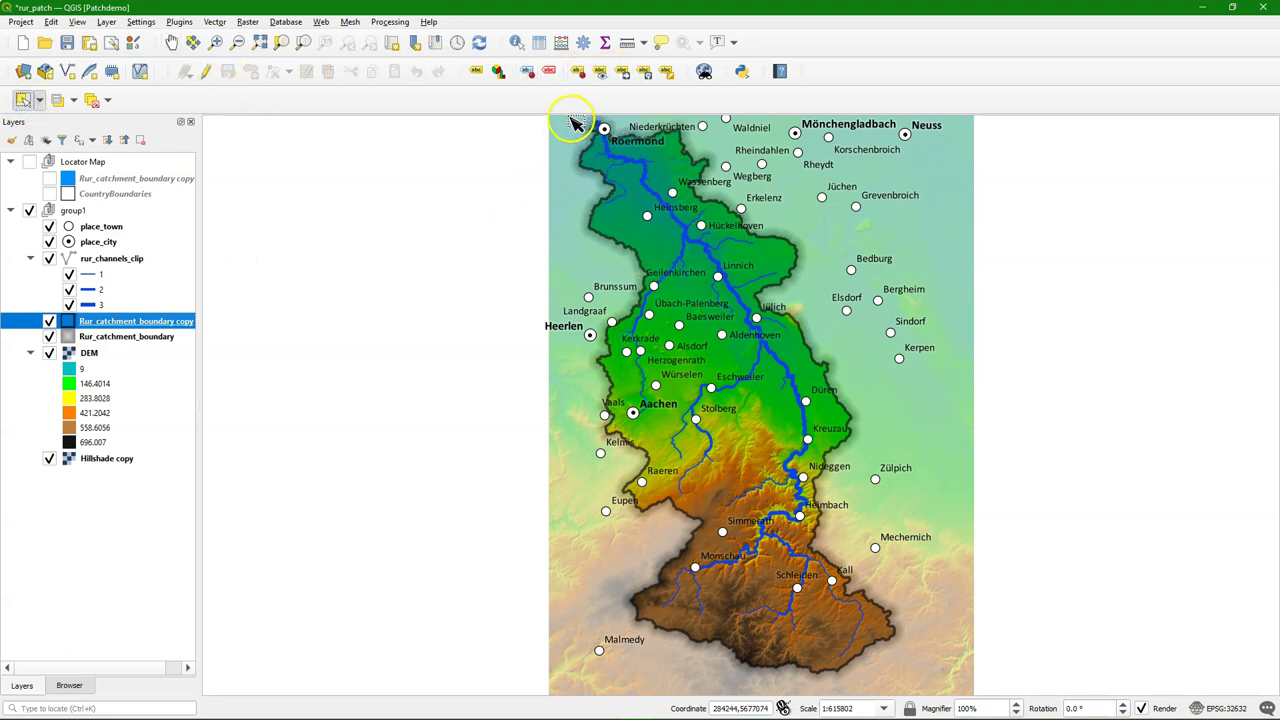
left_click_drag(571, 120, 906, 686)
left_click(633, 435)
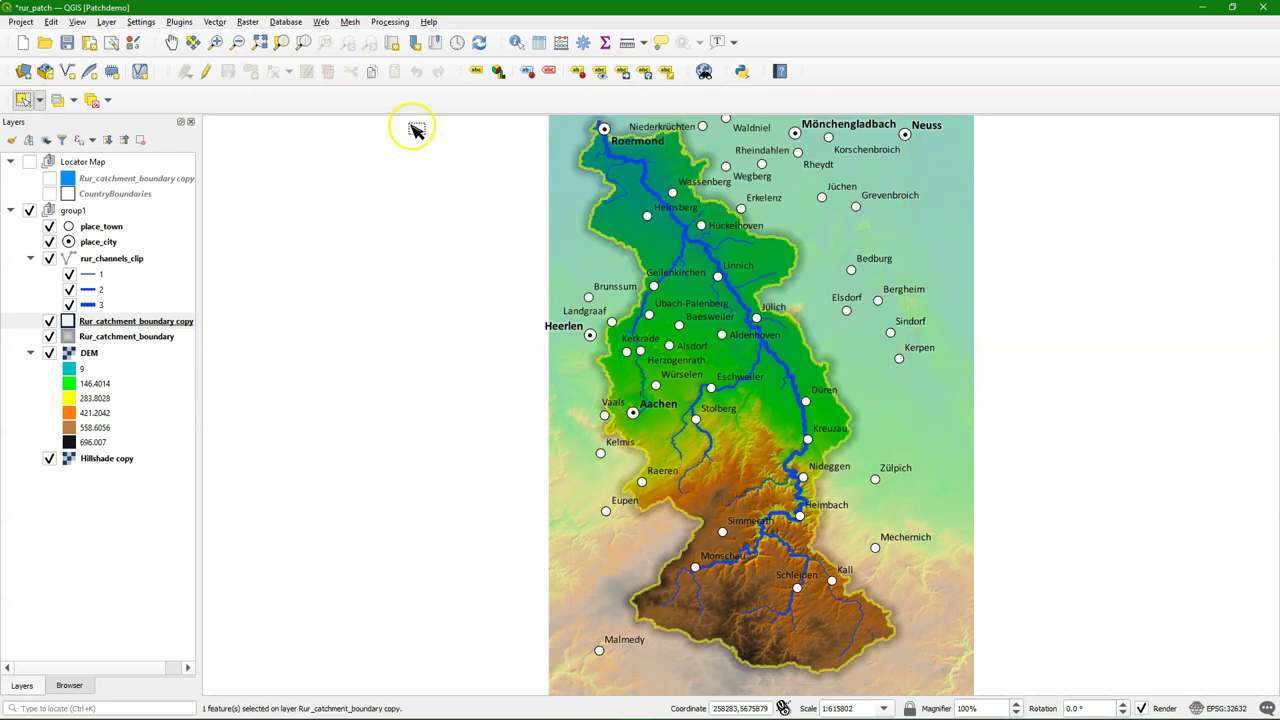
left_click(373, 74)
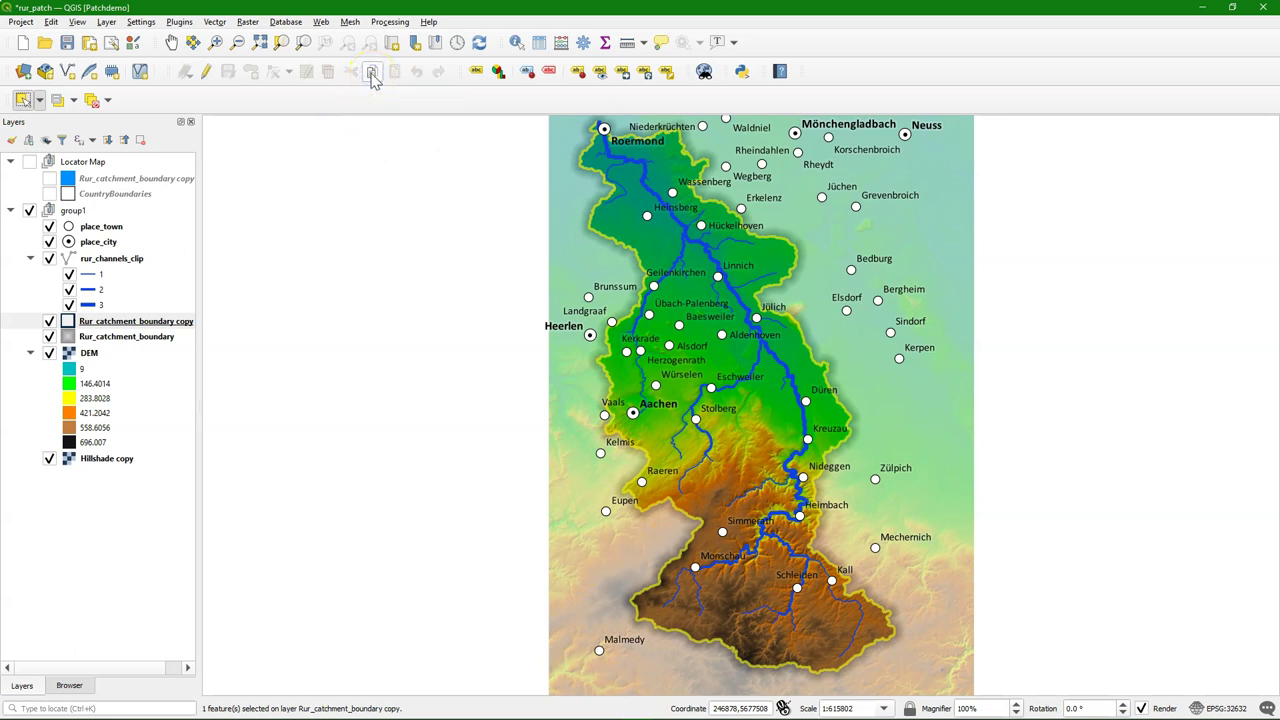
Add a new Fill Legend Patch Shape from the Style Manager's Legend Patch Shapes category.
left_click(133, 43)
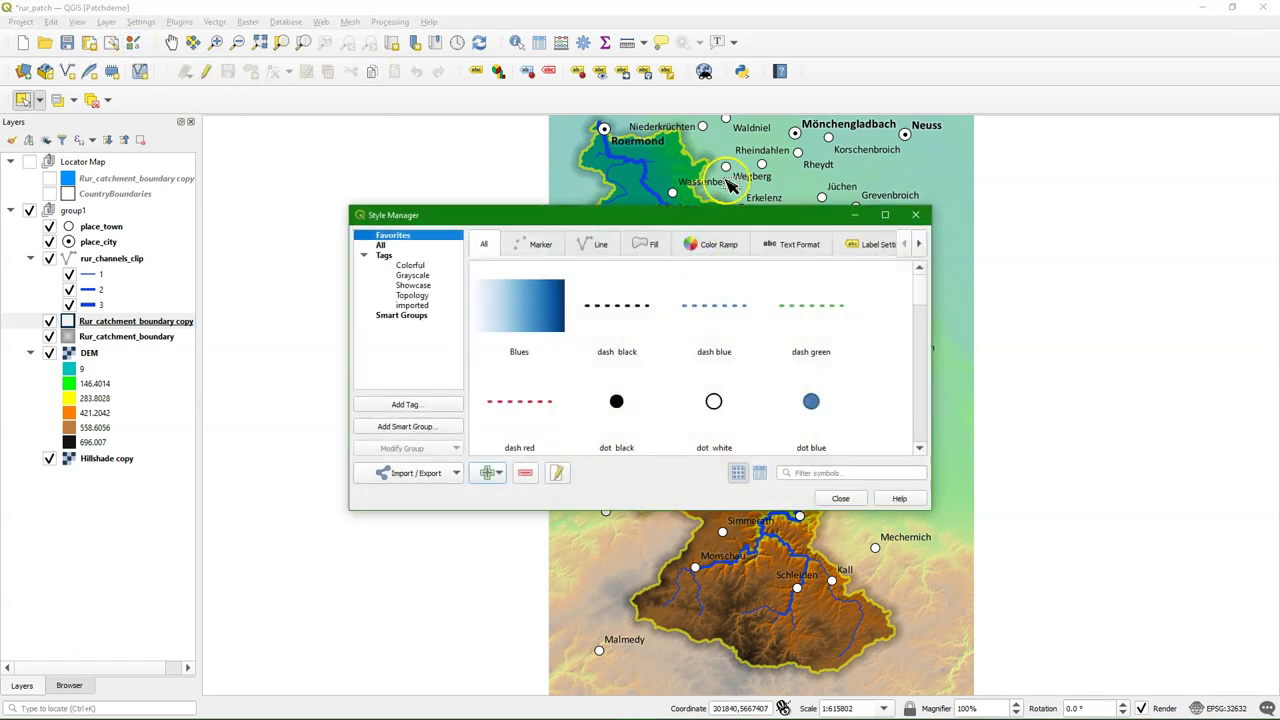
left_click(919, 243)
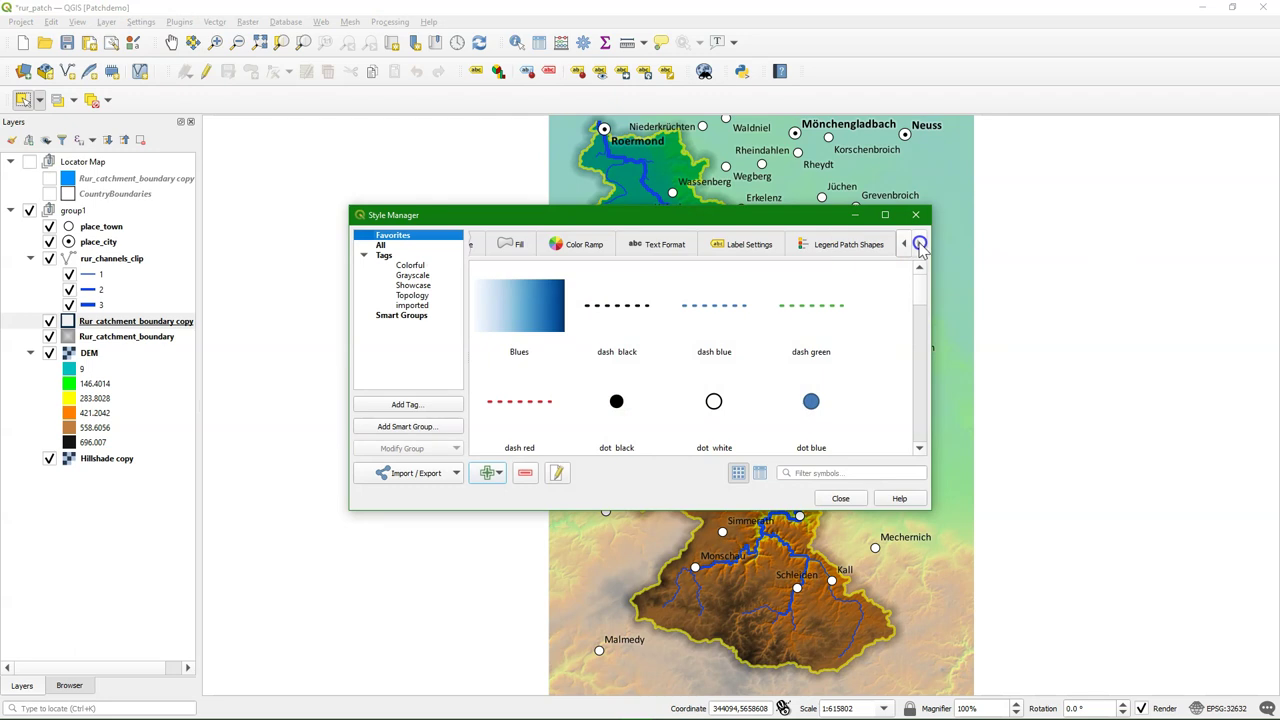
left_click(845, 244)
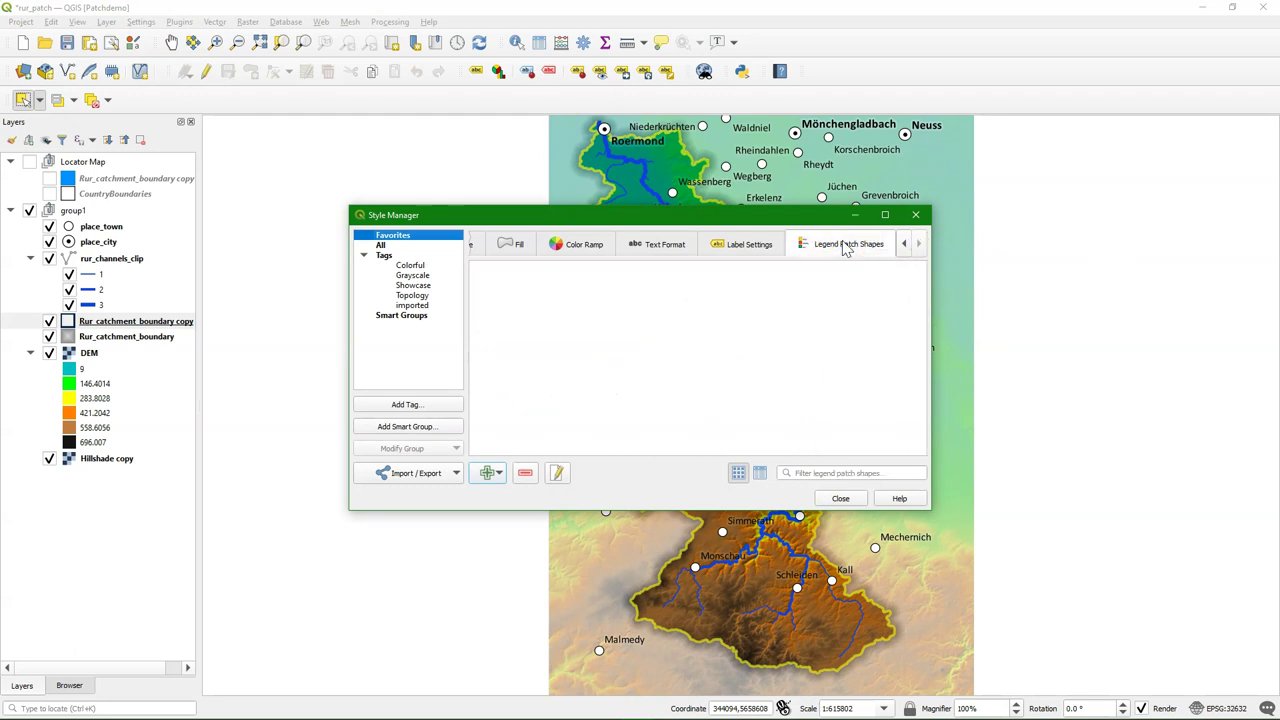
left_click(380, 245)
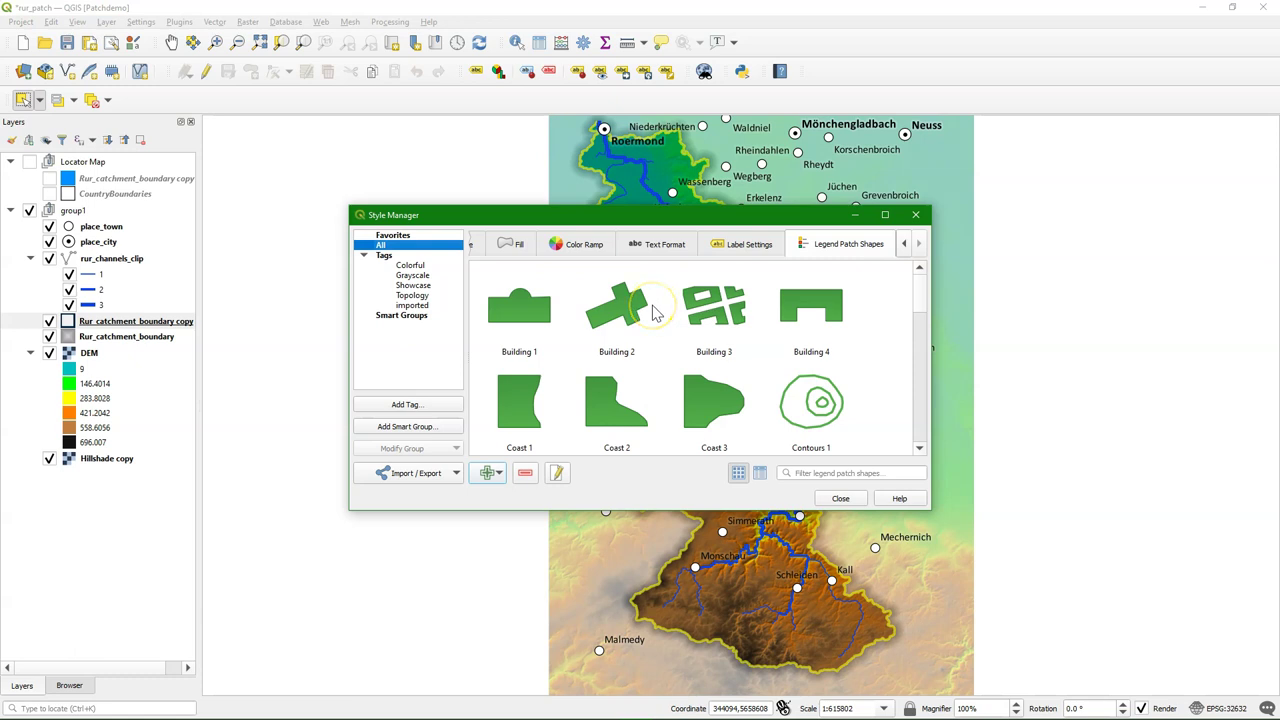
mouse_move(508, 452)
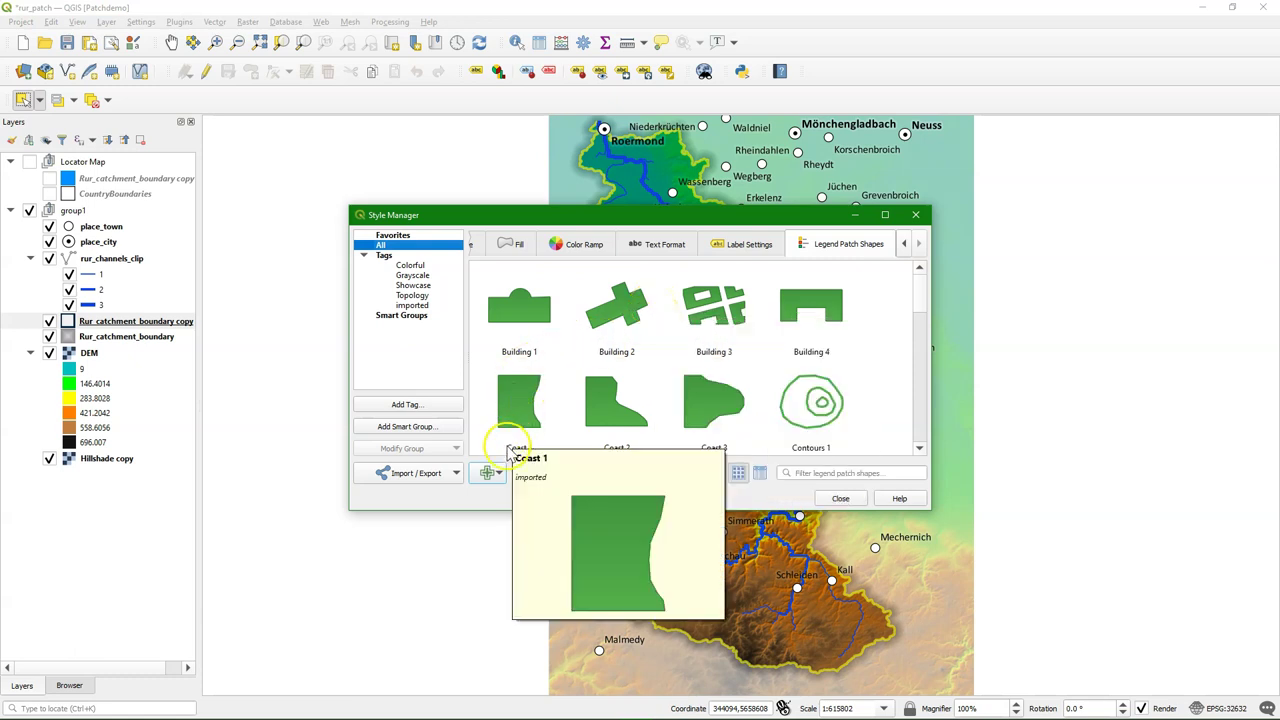
left_click(487, 473)
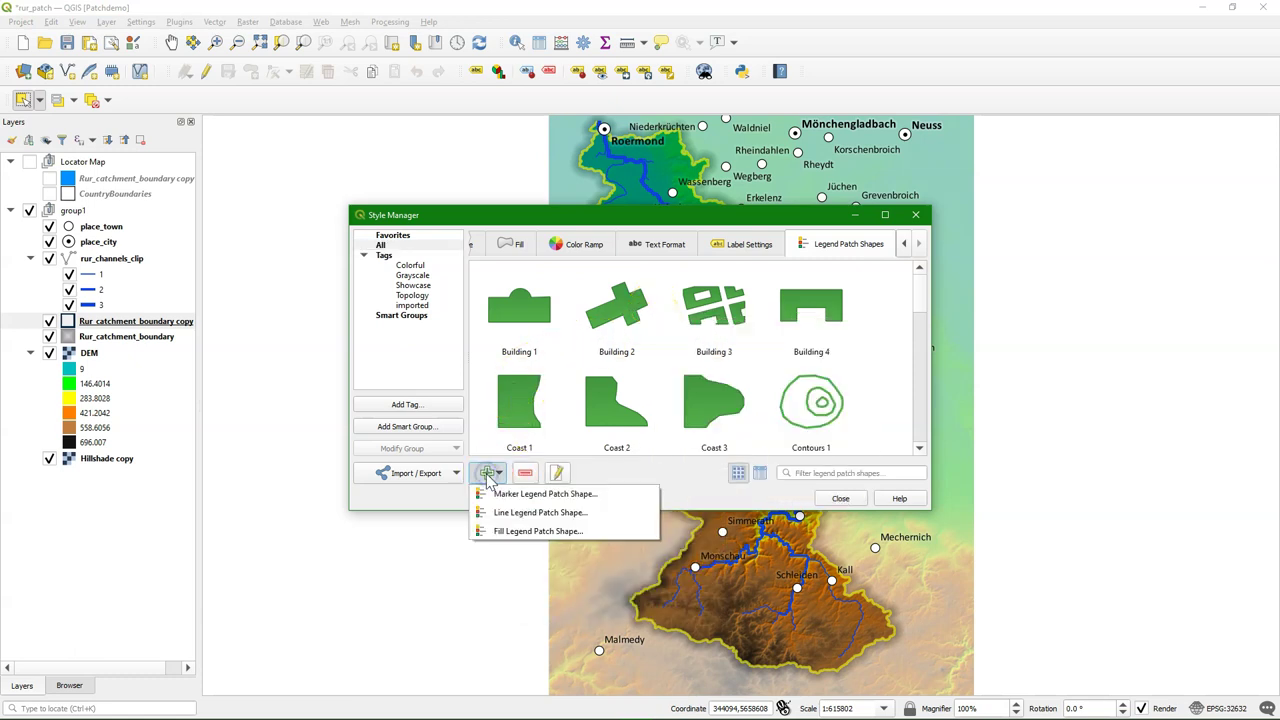
left_click(515, 536)
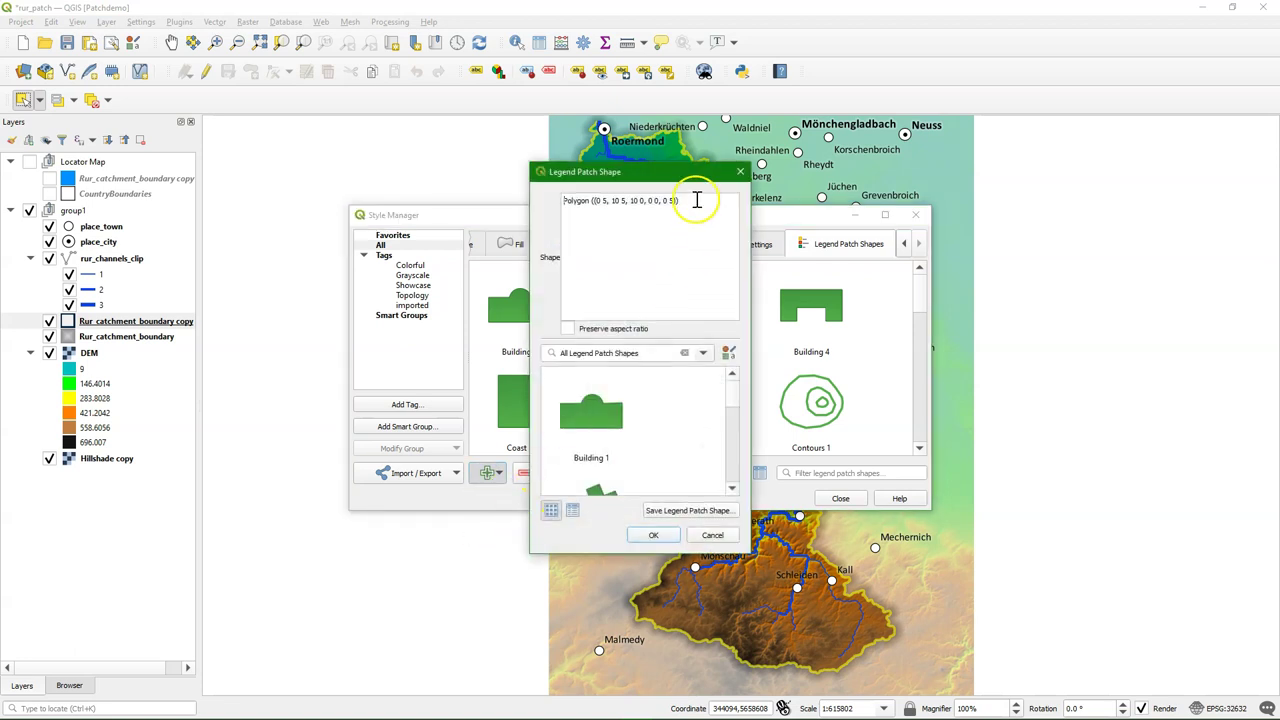
Replace the default geometry with the pasted catchment WKT, removing the header line and trailing attribute values.
left_click_drag(681, 199, 578, 187)
key("BackSpace")
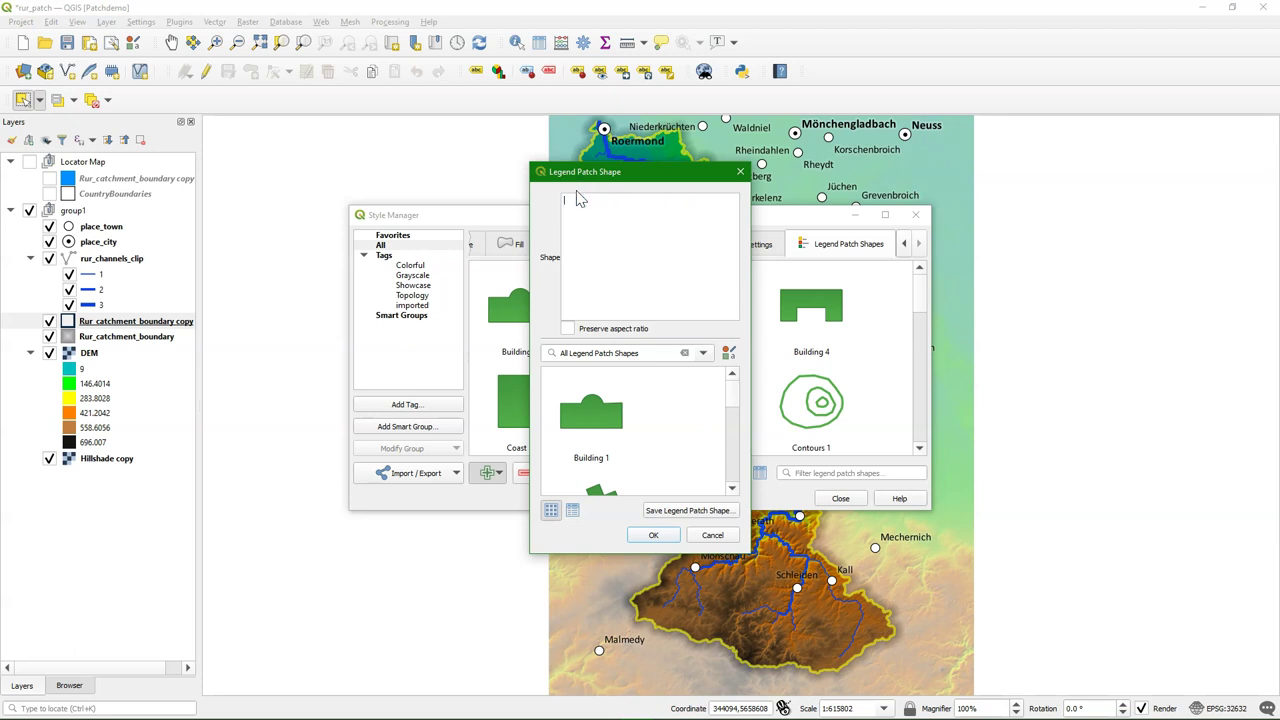
key("ctrl+v")
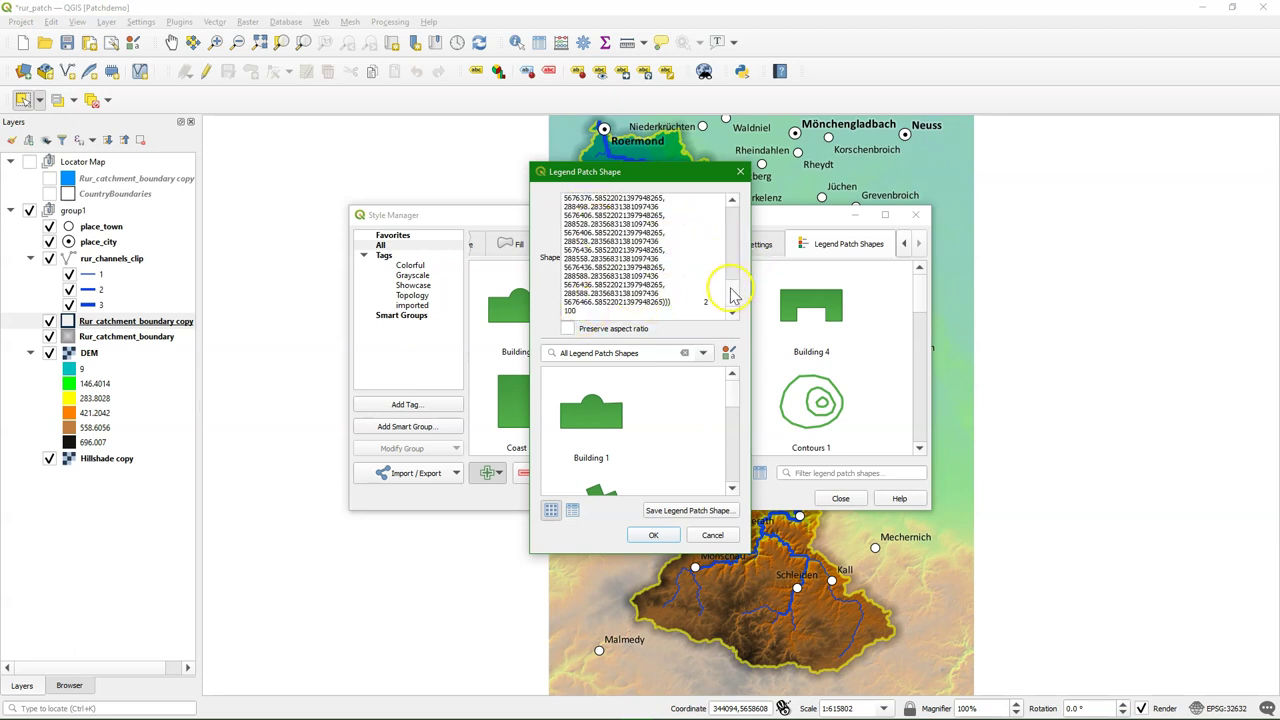
left_click_drag(731, 294, 565, 200)
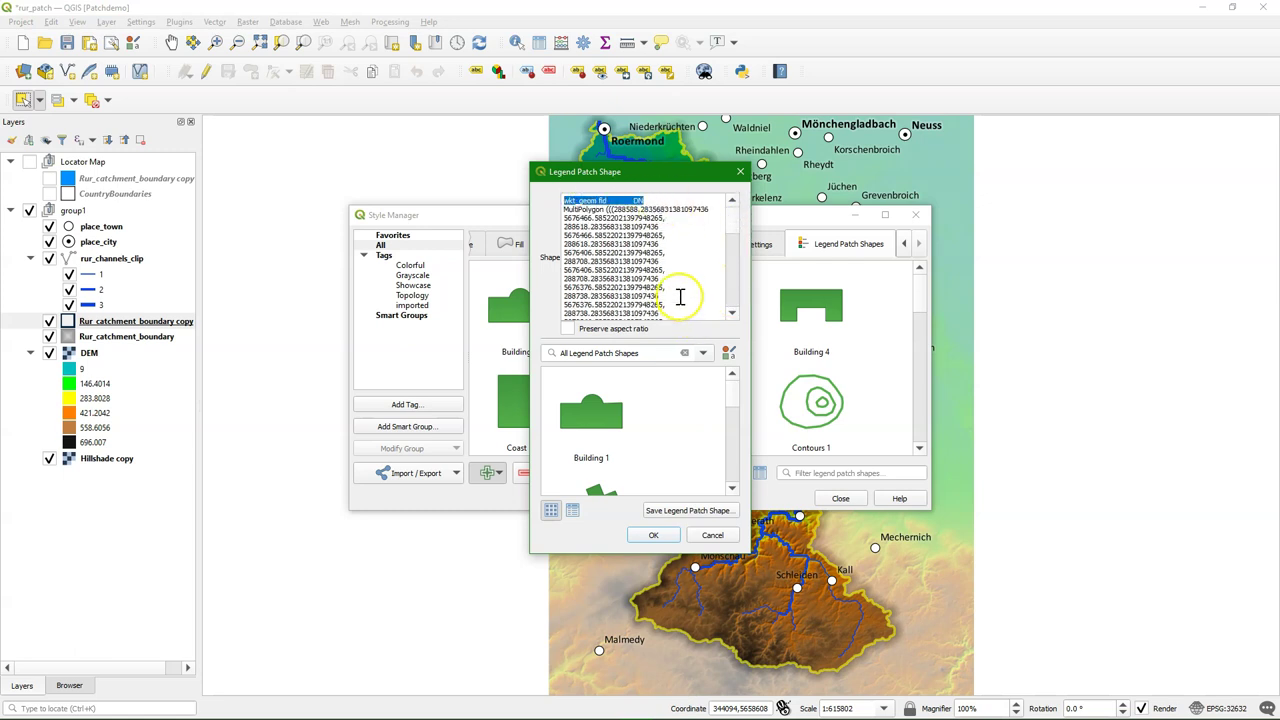
key("Delete")
left_click_drag(724, 232, 729, 310)
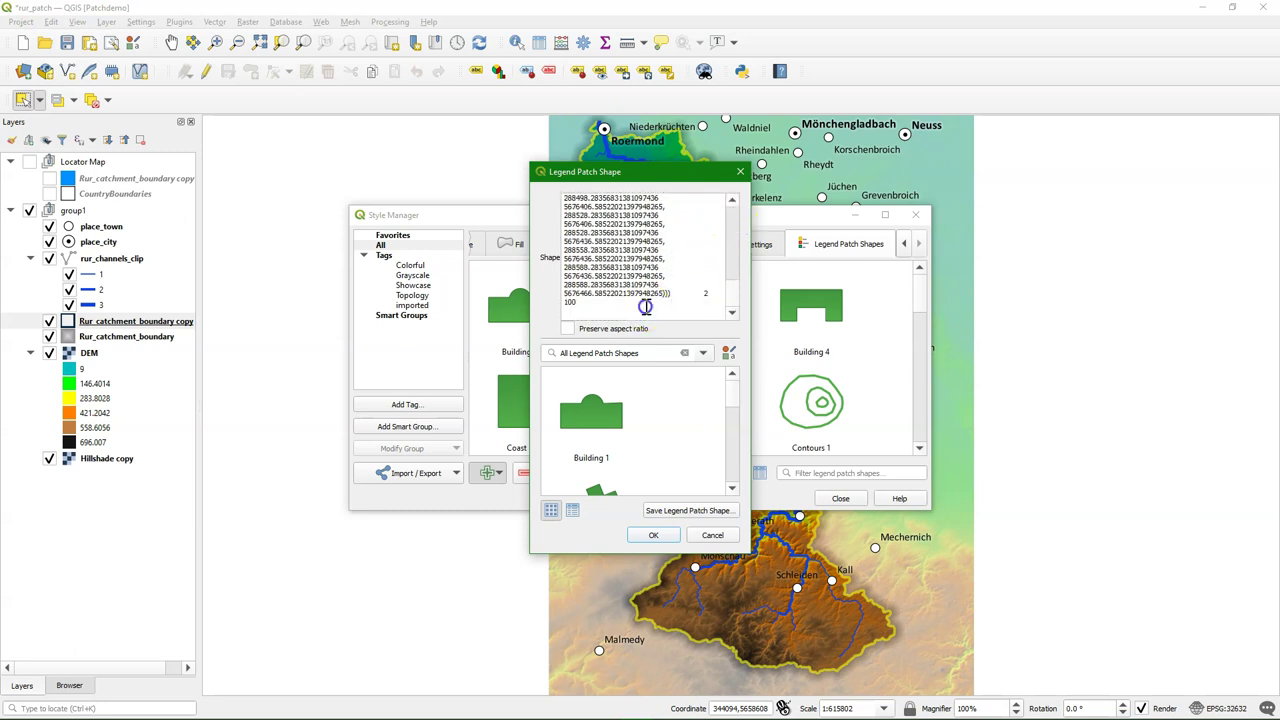
left_click_drag(578, 302, 664, 293)
key("Delete")
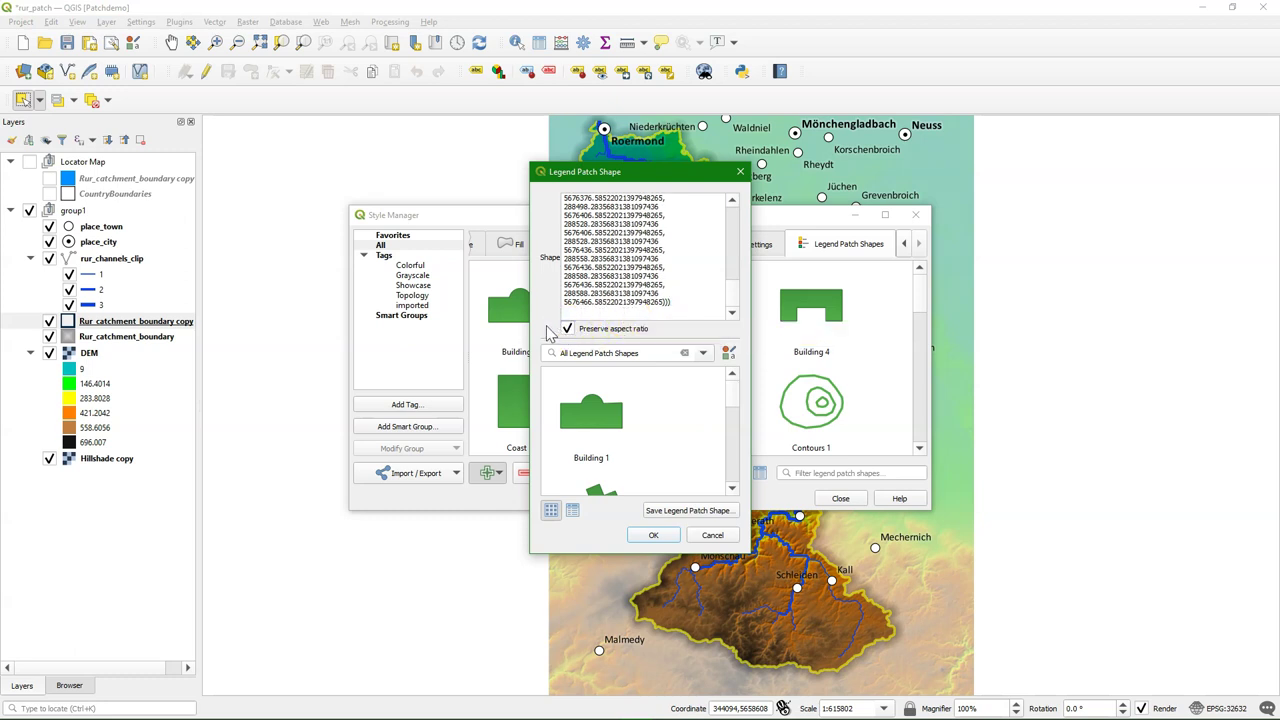
Save the patch shape as Catchment tagged hydrology, close the Style Manager, and deselect all features.
left_click(655, 535)
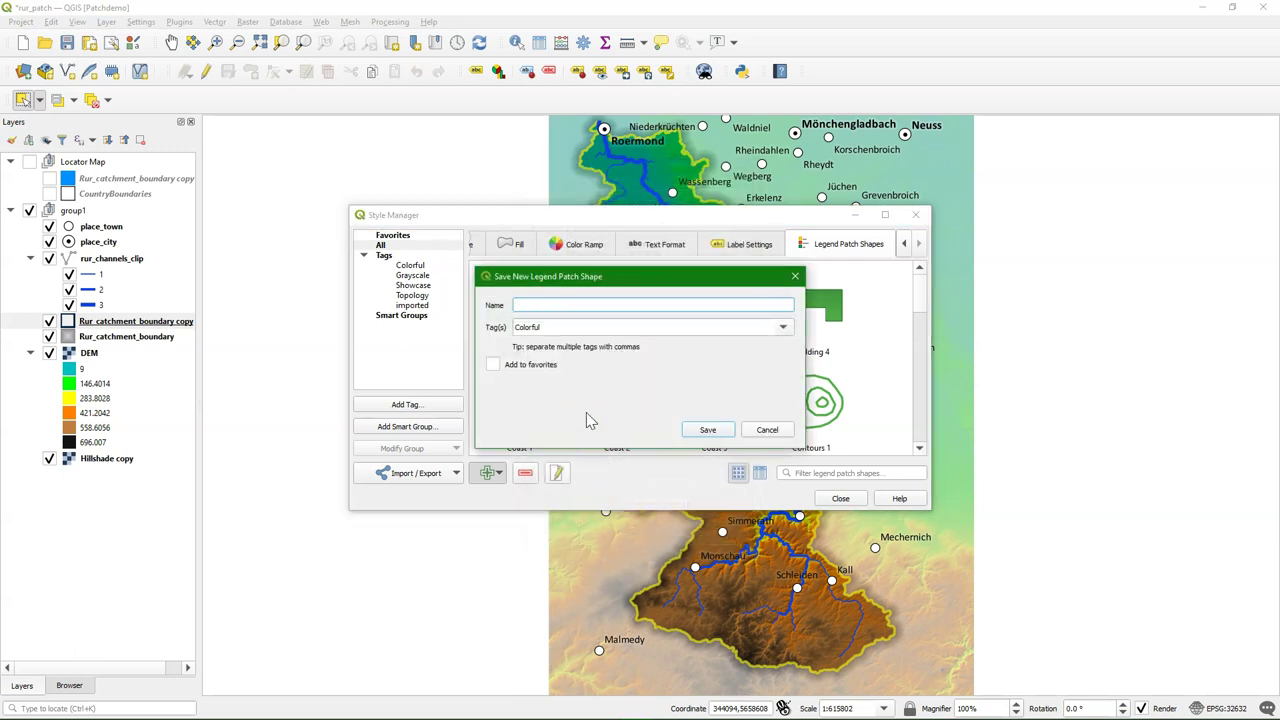
type("Catchment")
double_click(502, 326)
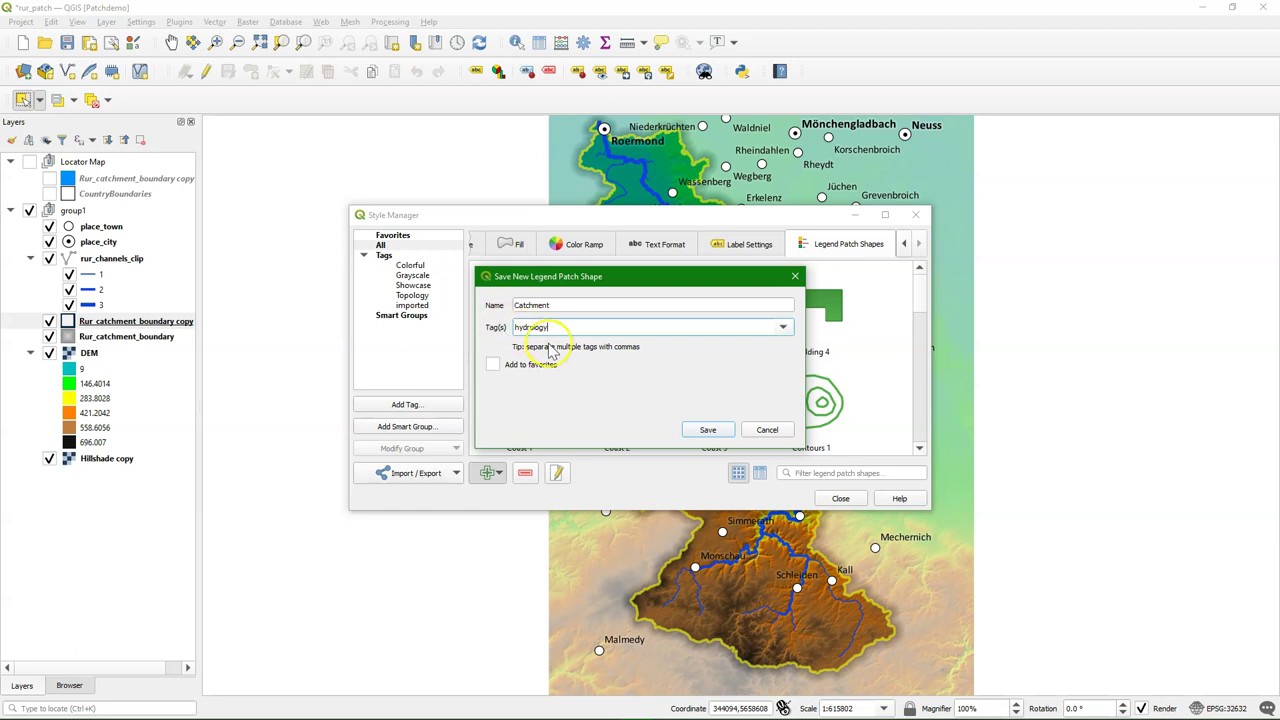
left_click(710, 431)
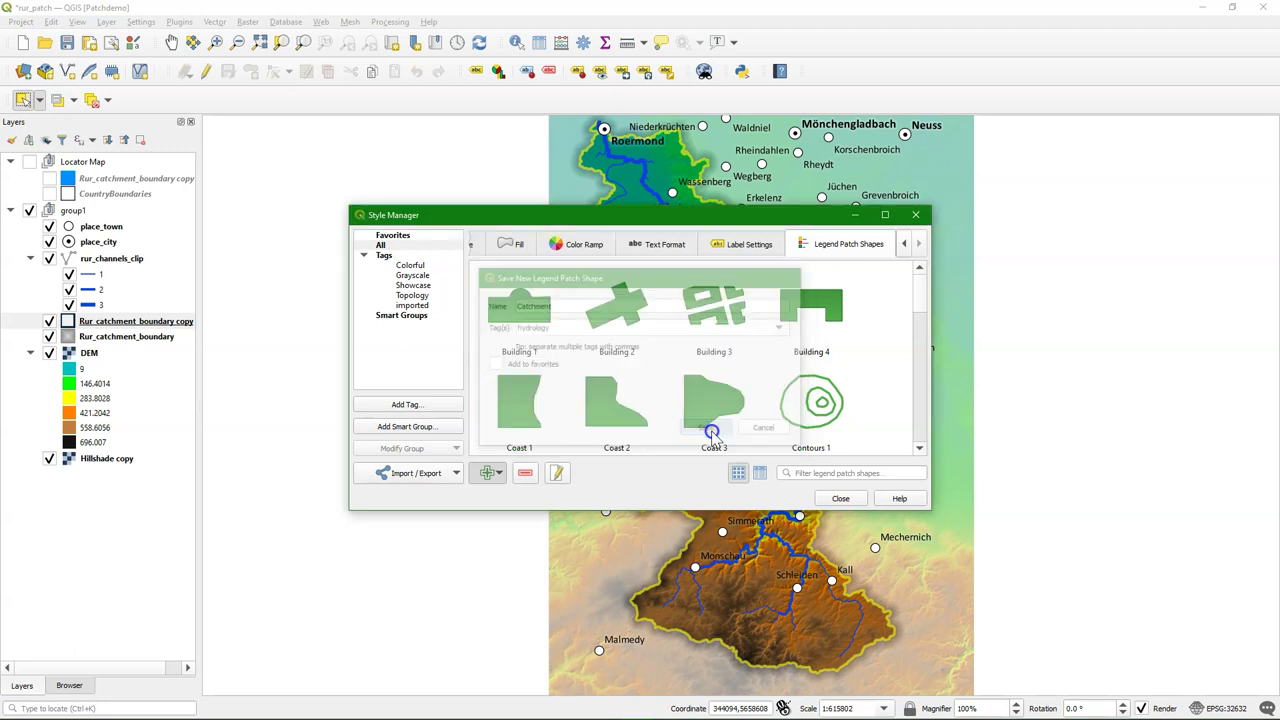
left_click(524, 412)
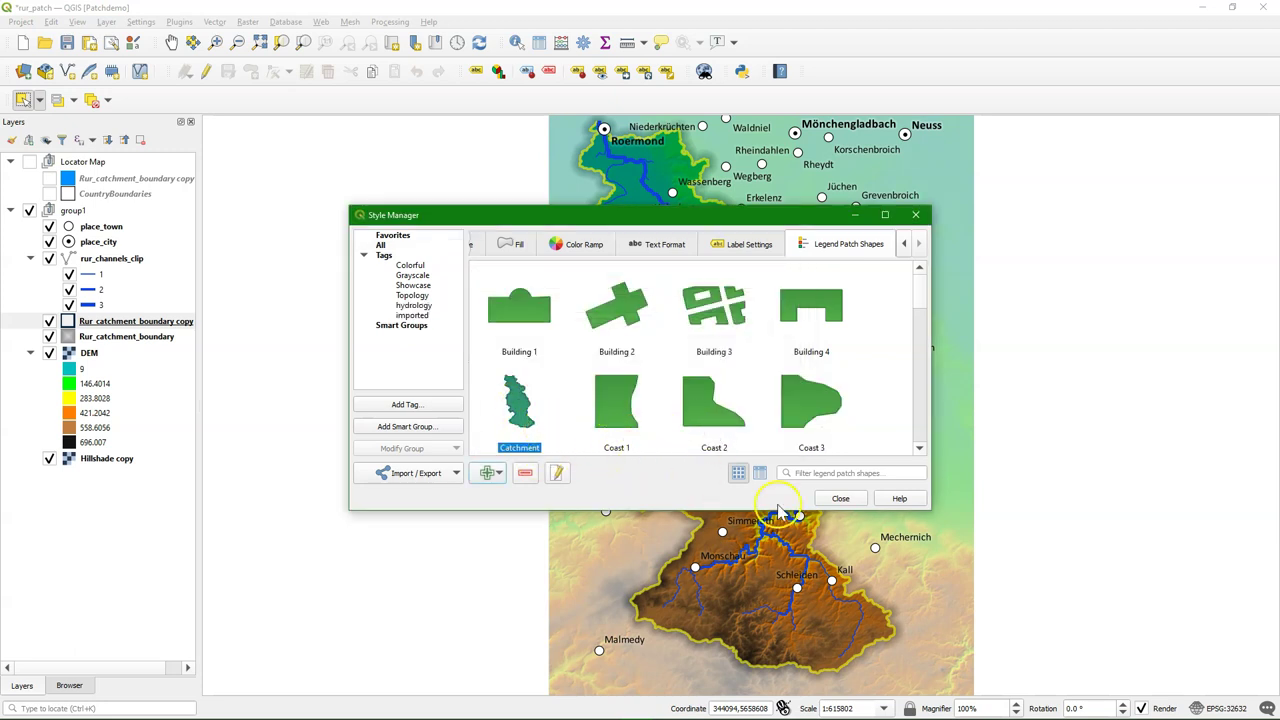
left_click(834, 500)
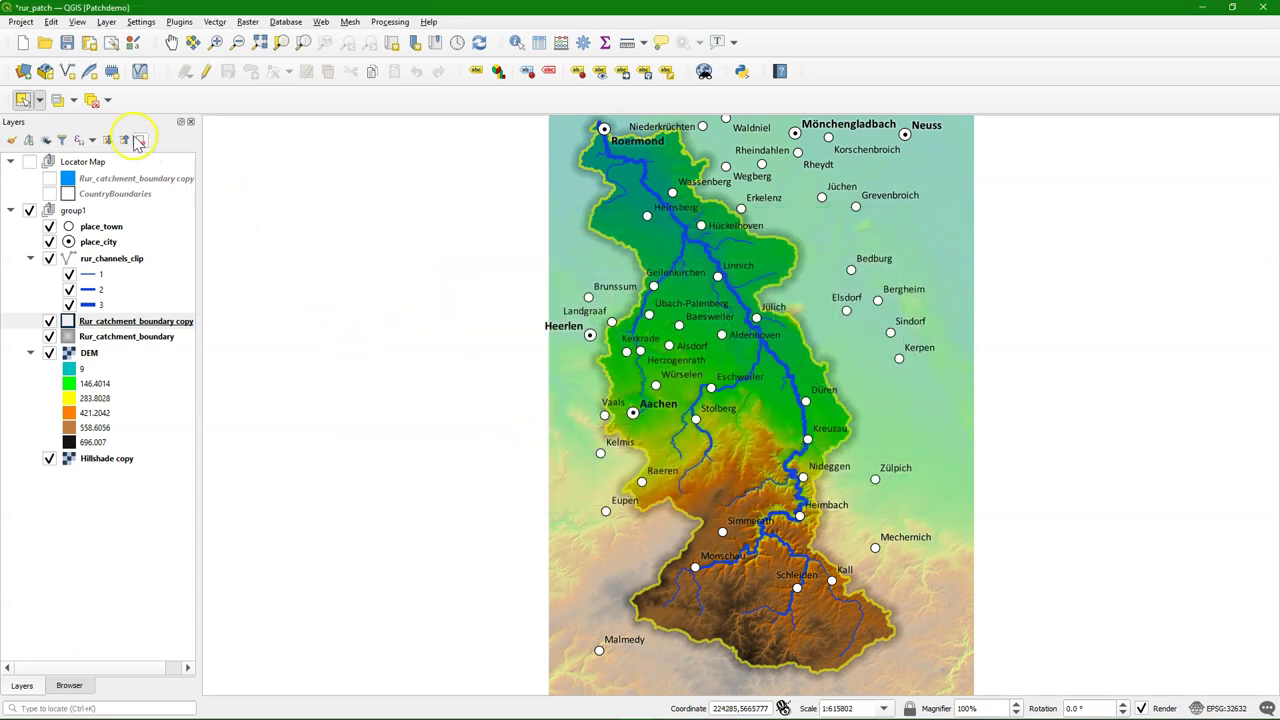
left_click(90, 101)
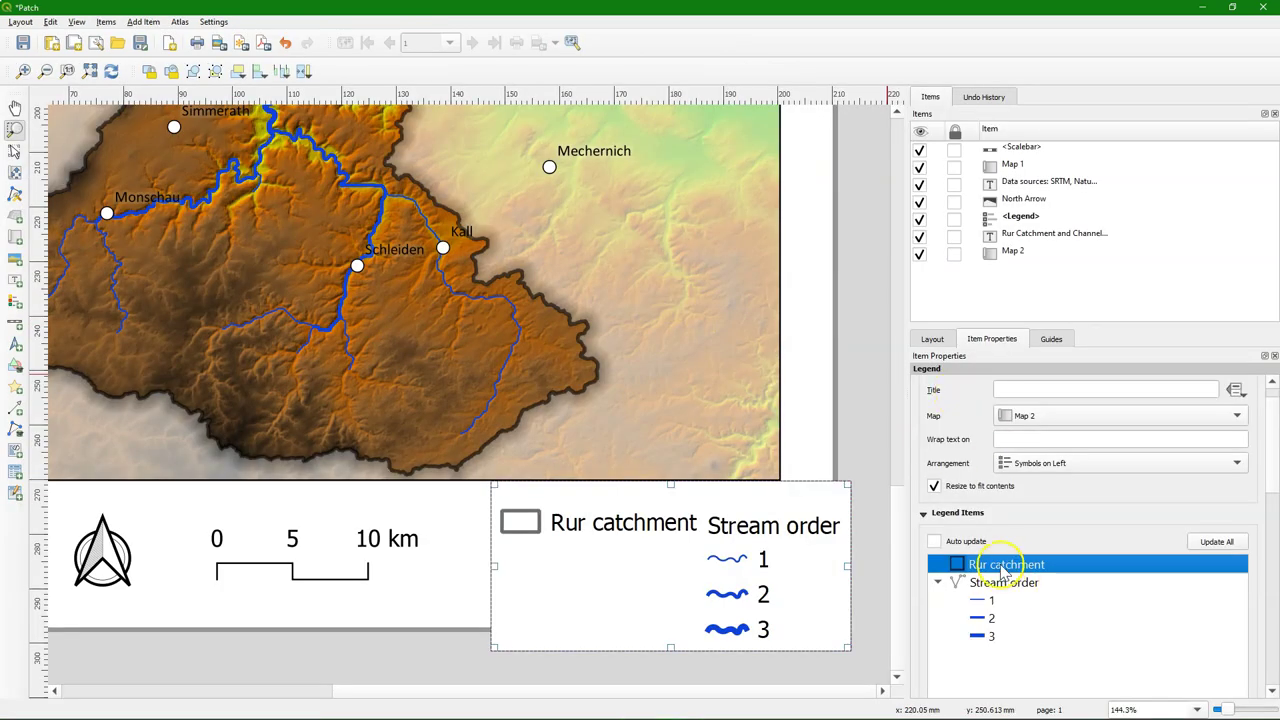
Give the Rur catchment legend entry the Catchment patch shape from All Legend Patch Shapes.
double_click(1000, 566)
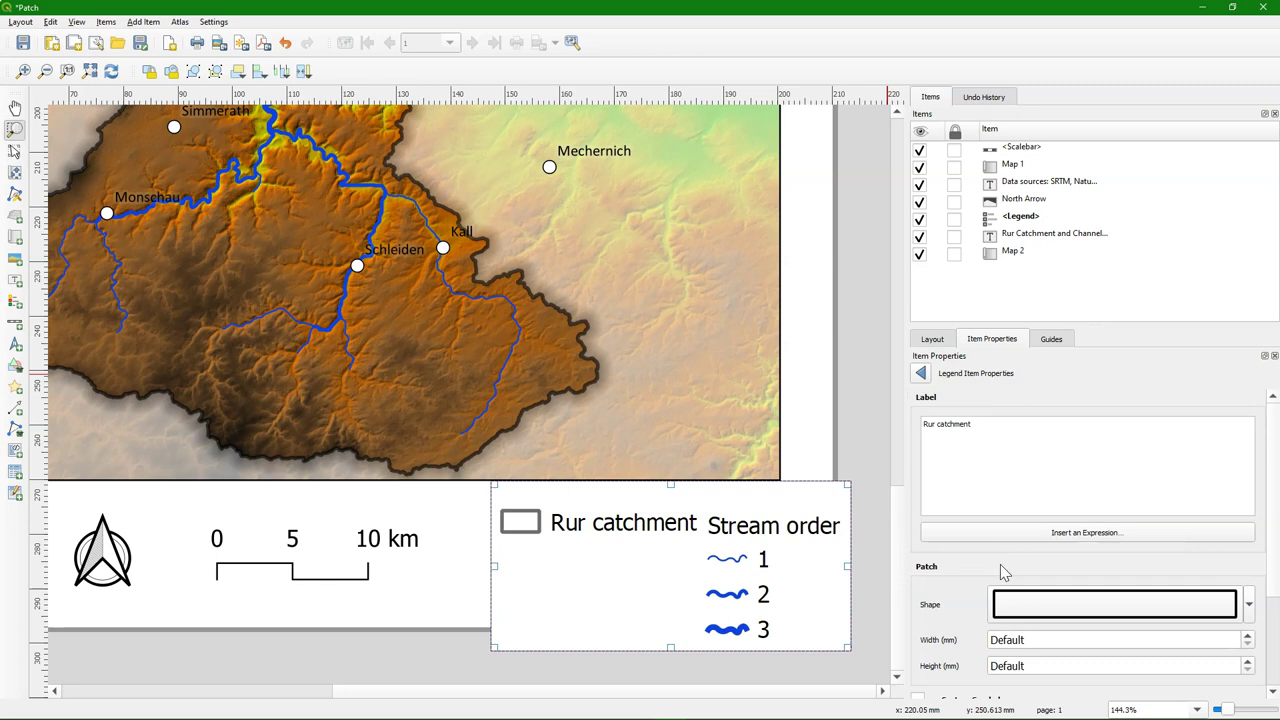
left_click(1057, 603)
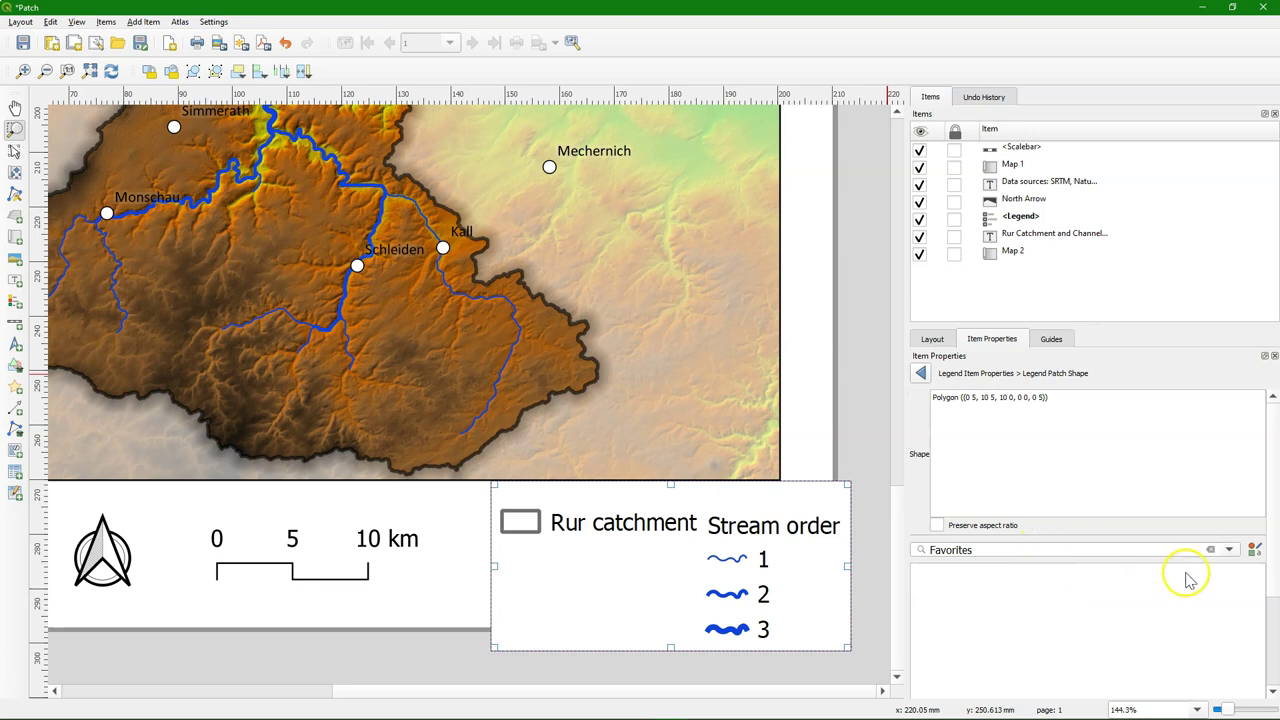
left_click(1229, 549)
left_click(977, 570)
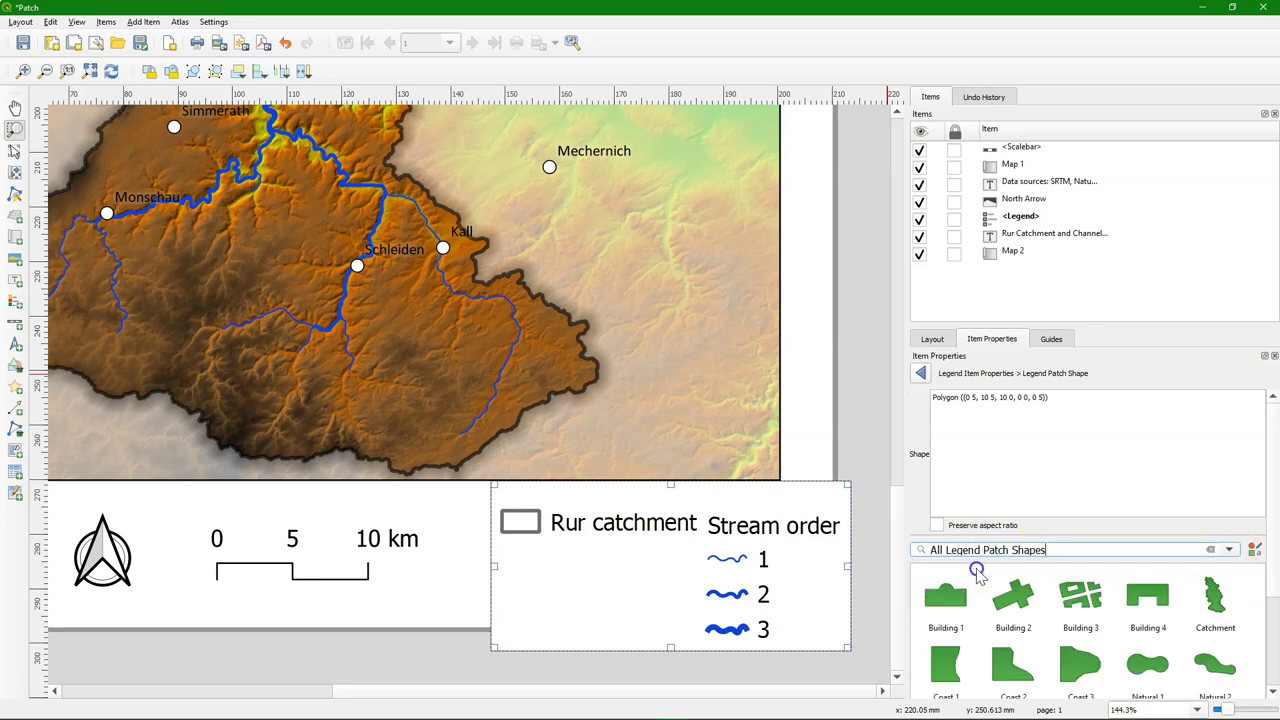
left_click_drag(1274, 580, 1274, 666)
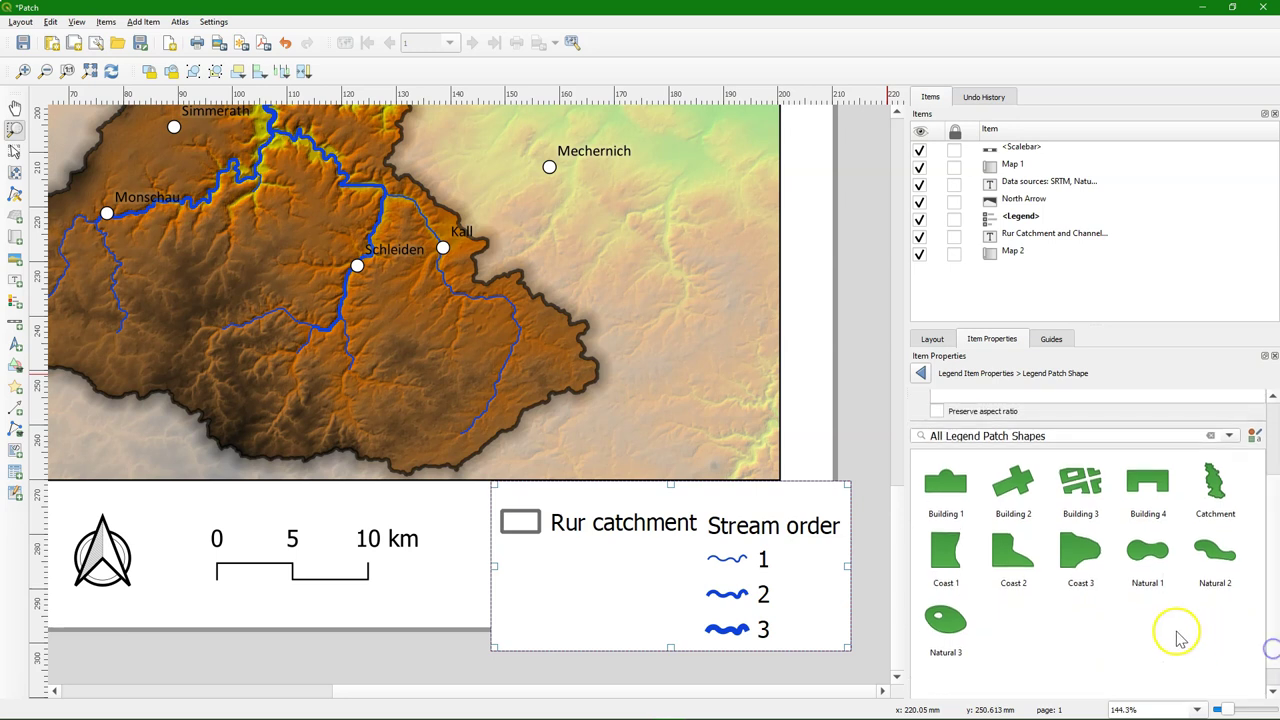
left_click(1217, 485)
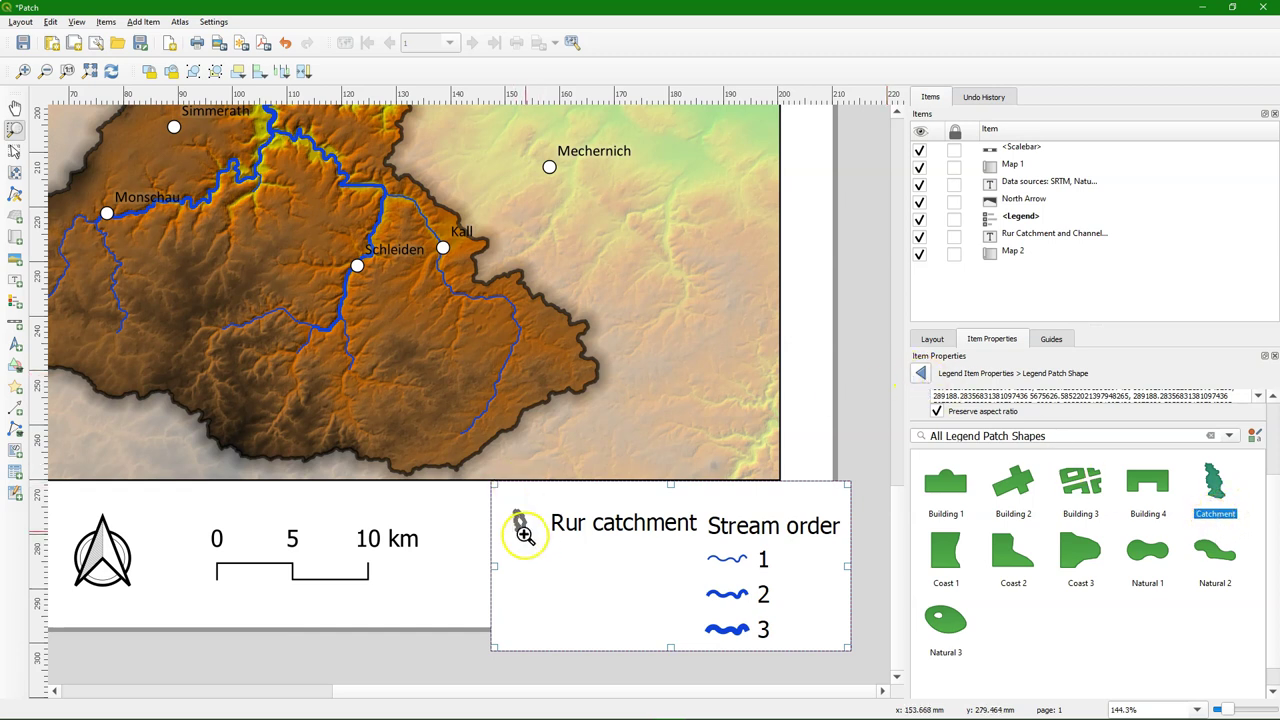
left_click(922, 374)
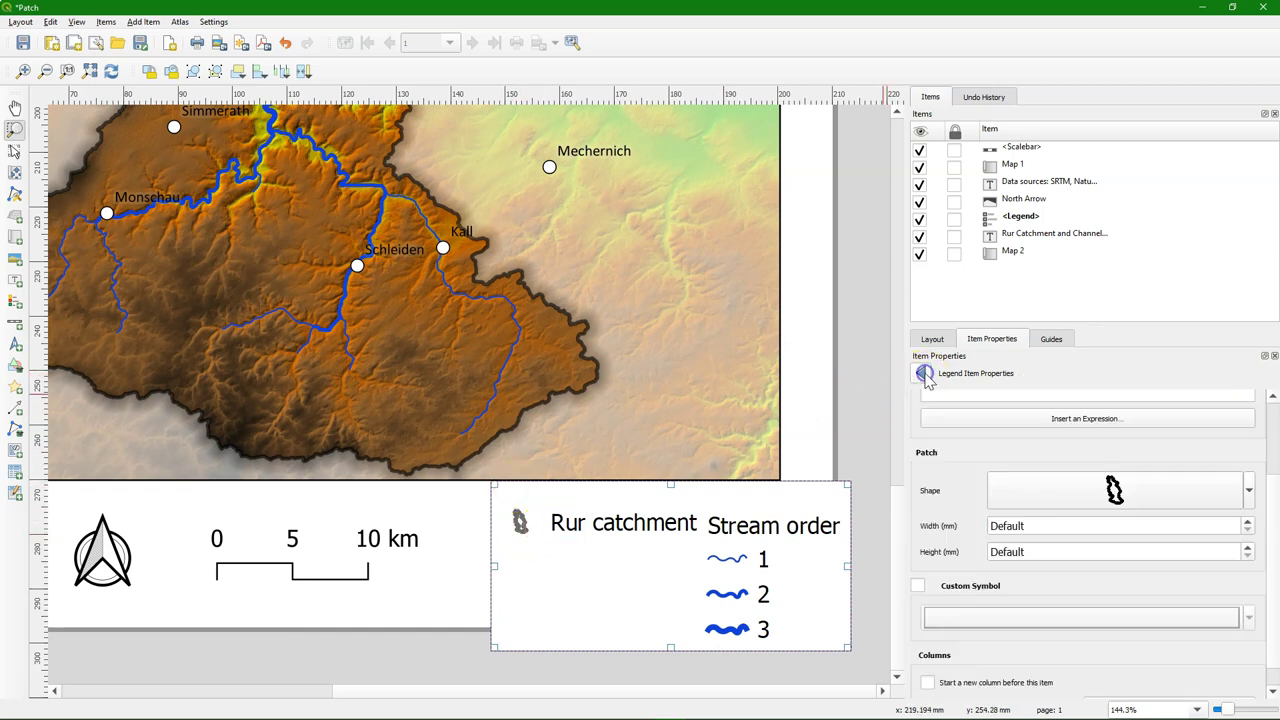
Switch off the legend's background fill.
left_click(924, 375)
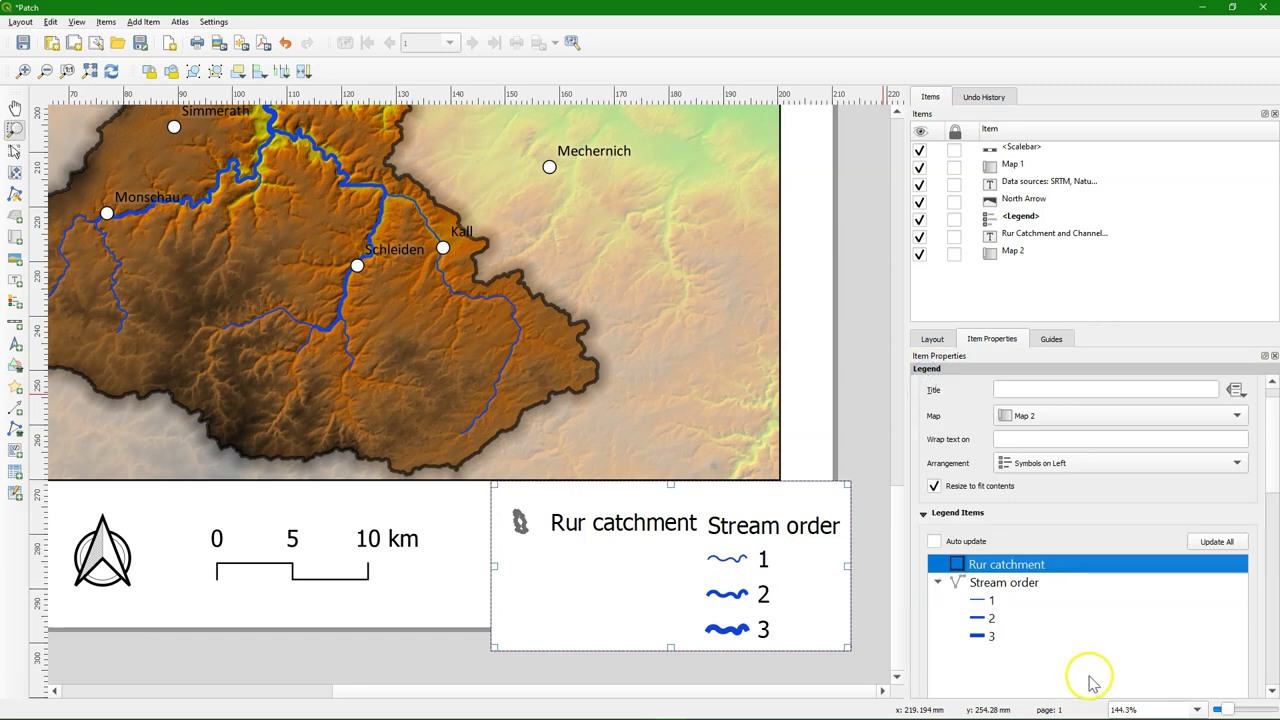
left_click_drag(1275, 485, 1251, 611)
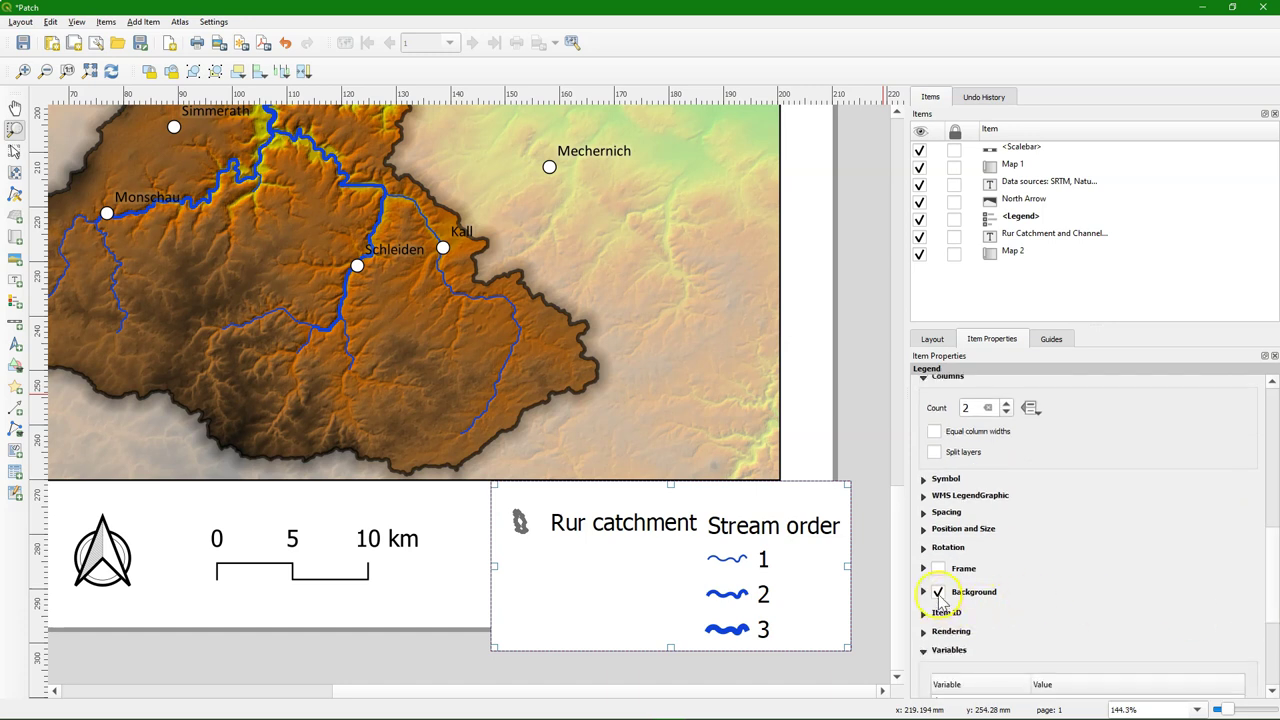
left_click(938, 592)
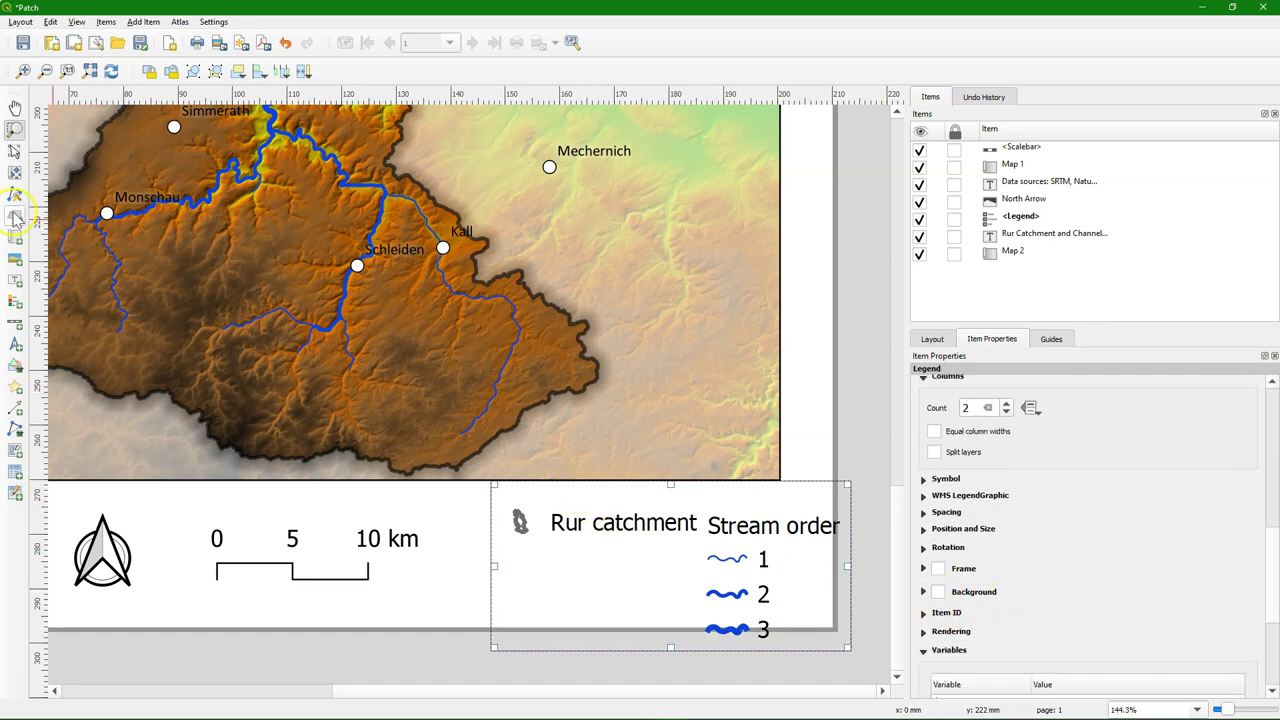
Move the legend slightly up and to the left on the page.
left_click(14, 150)
left_click_drag(664, 511, 610, 497)
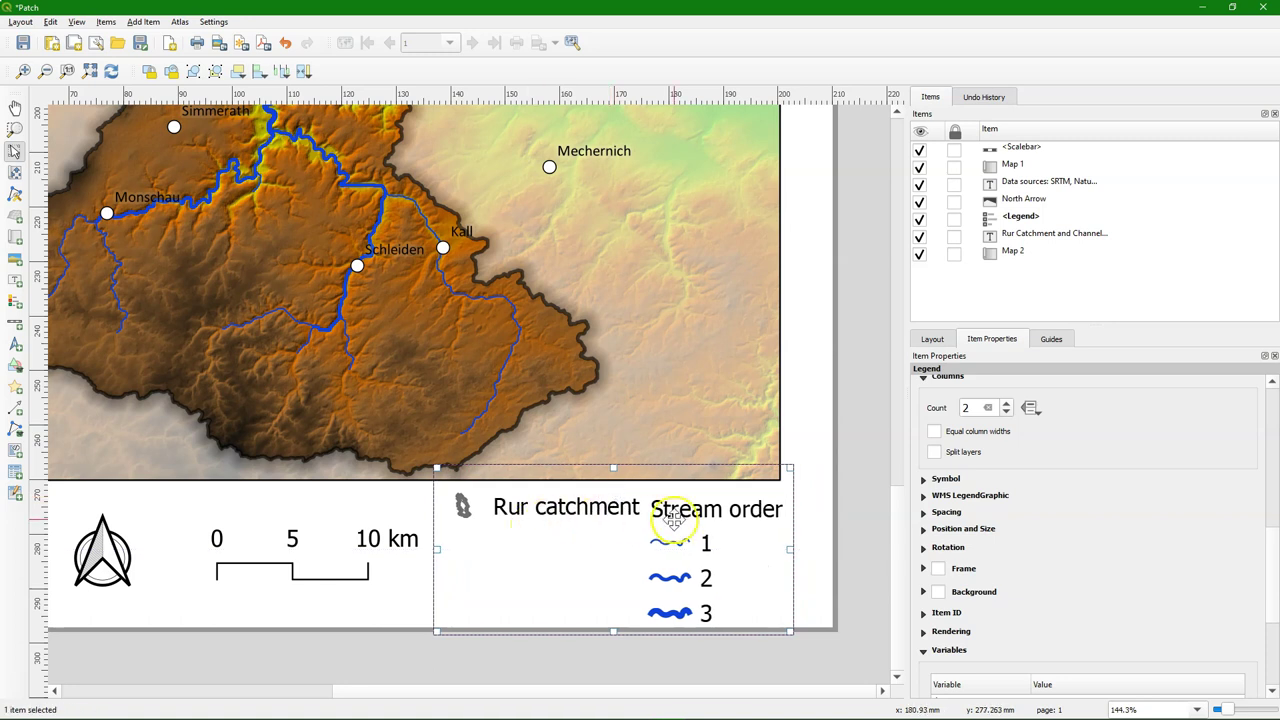
left_click_drag(1272, 585, 1271, 471)
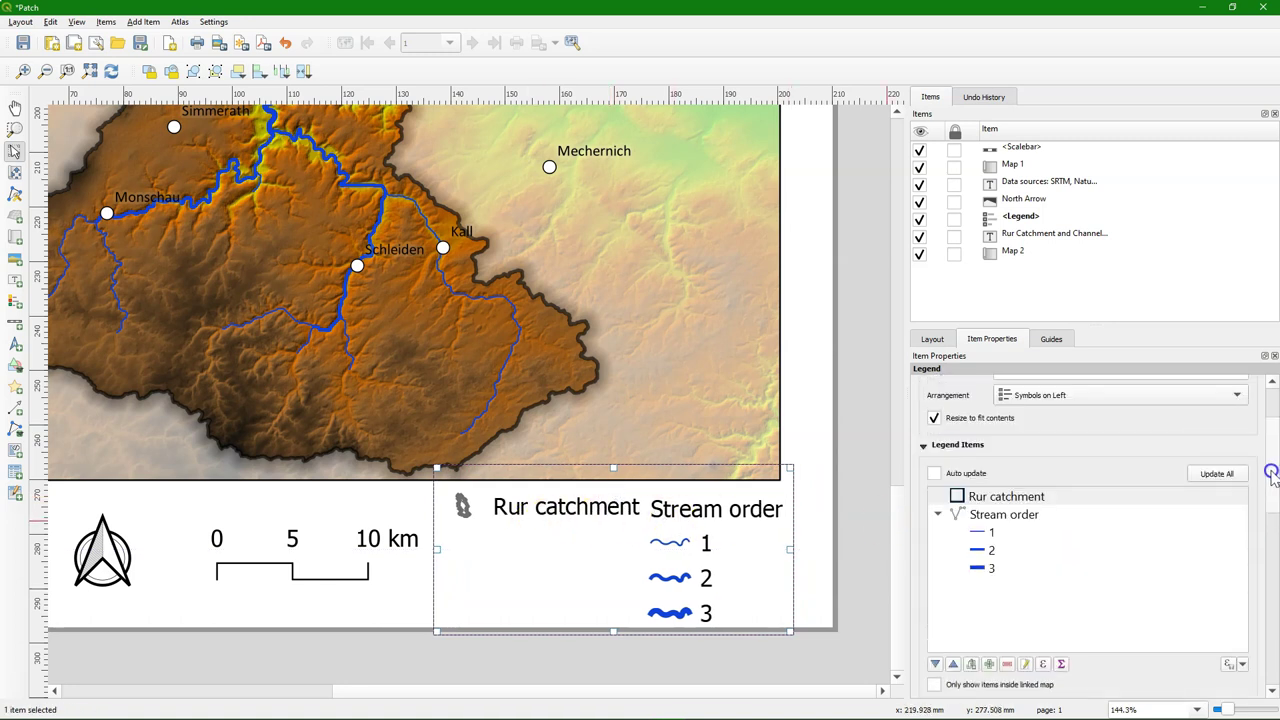
Set the Rur catchment legend entry's patch height to 30 mm.
left_click(1012, 496)
double_click(1012, 496)
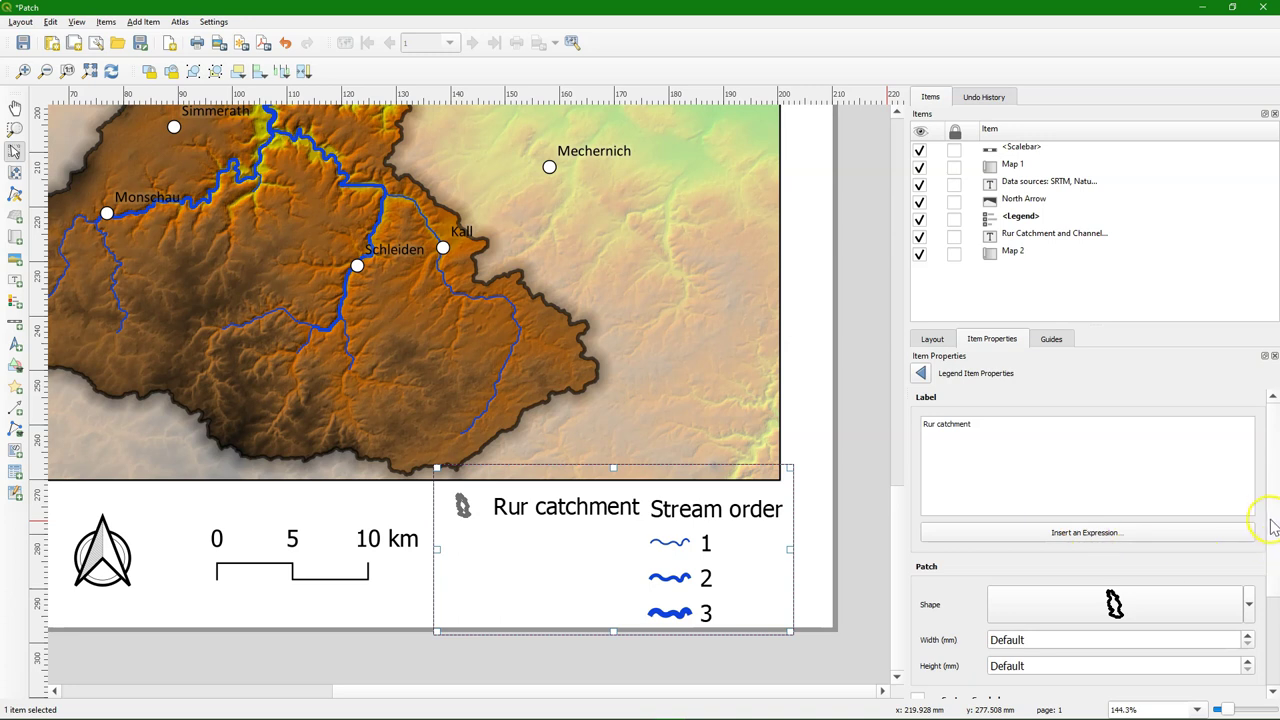
left_click_drag(1270, 530, 1268, 568)
left_click(1030, 590)
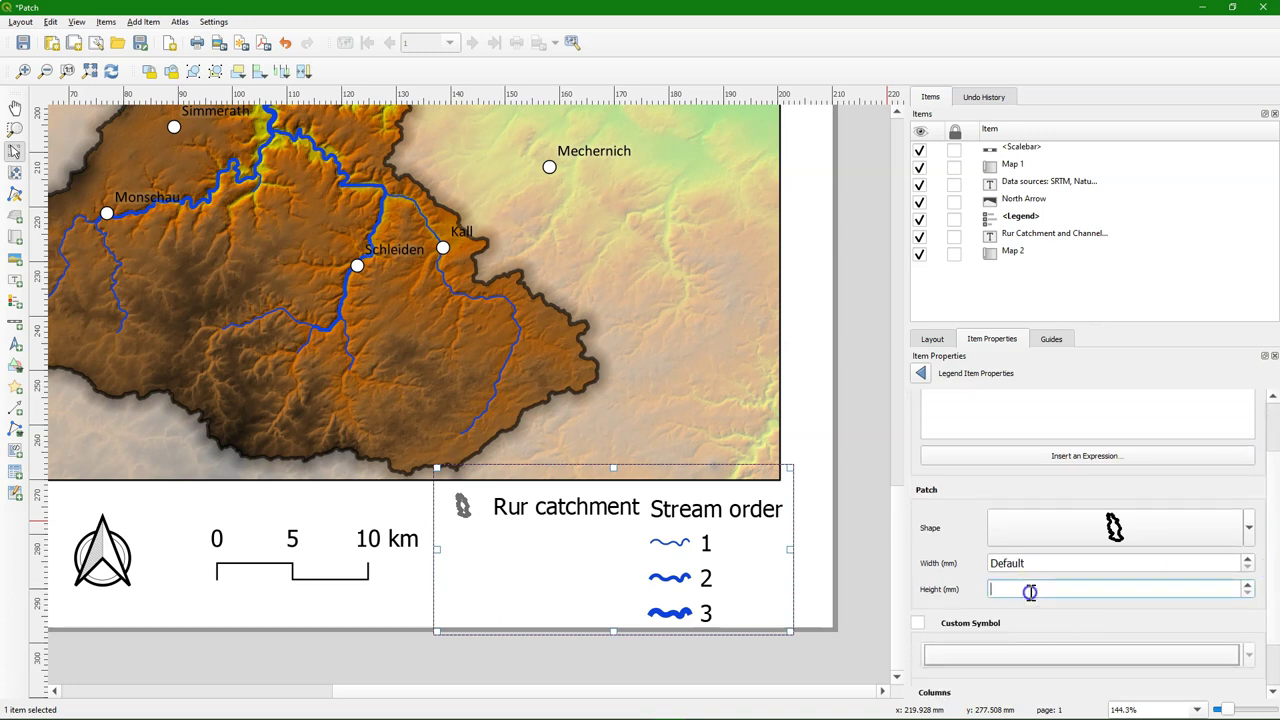
type("30")
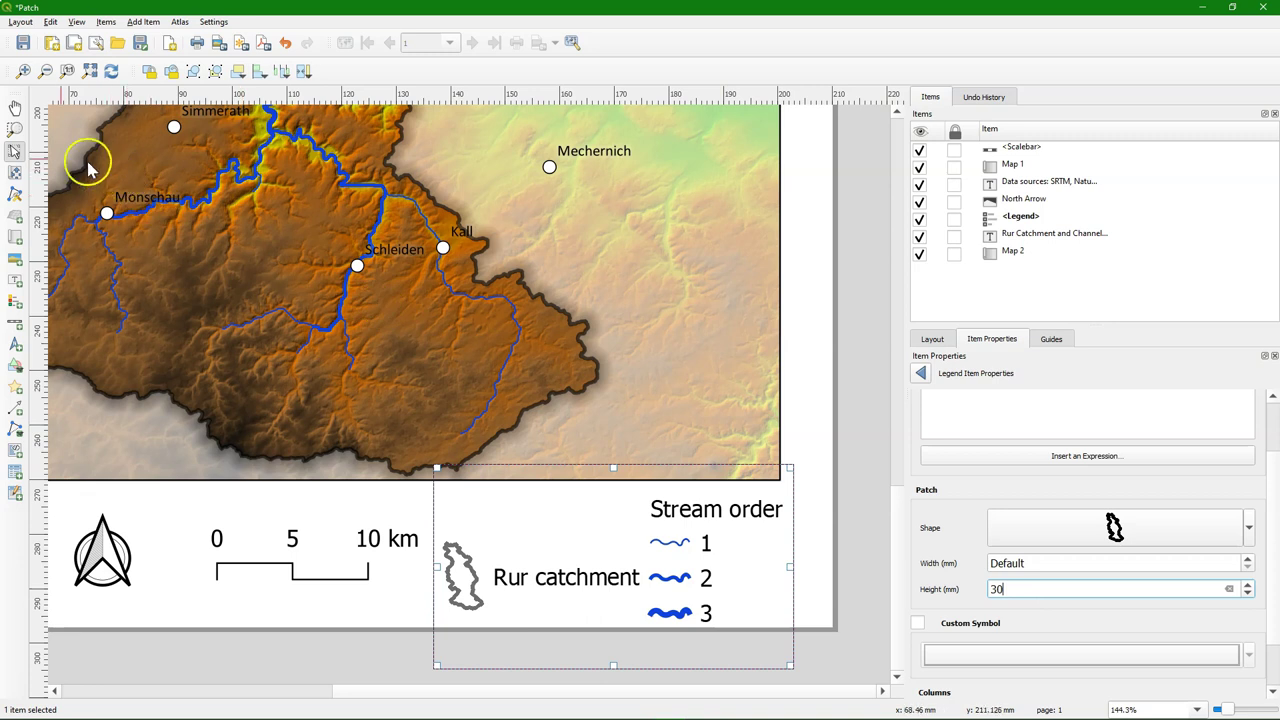
Show the whole page, then nudge the legend box slightly upward, clear of the scale bar.
left_click(89, 70)
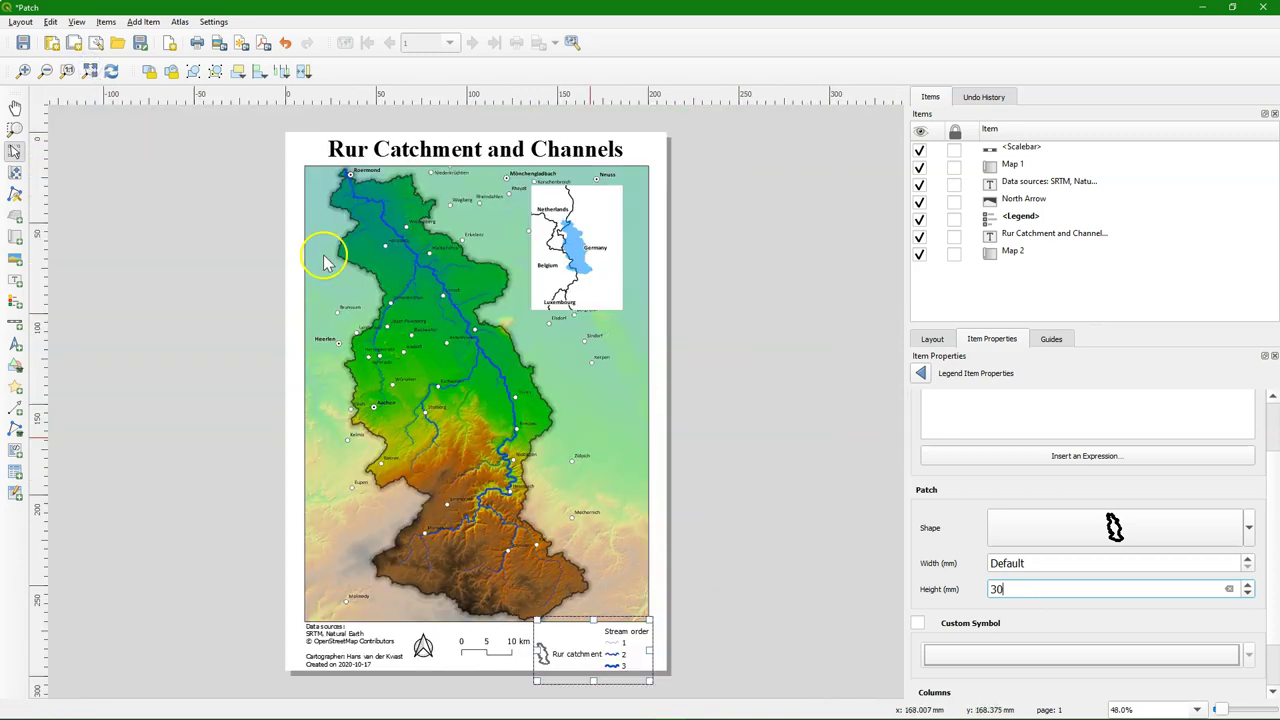
left_click(711, 646)
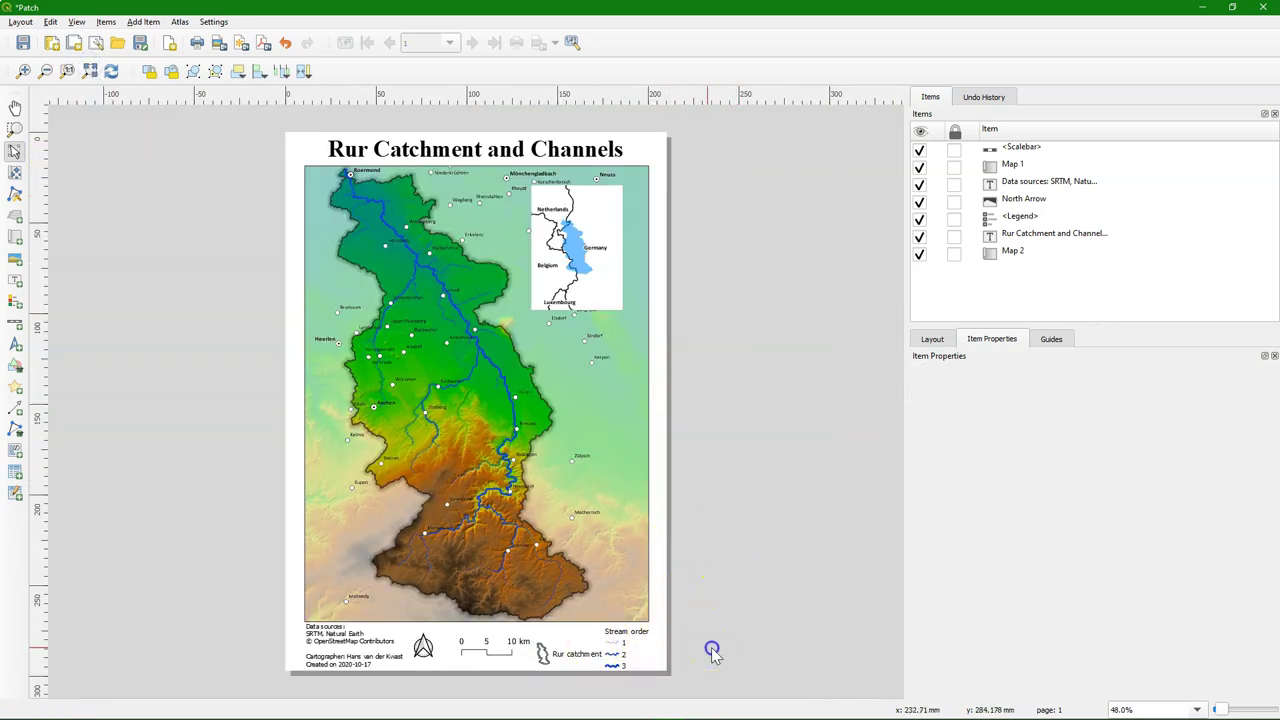
left_click(580, 654)
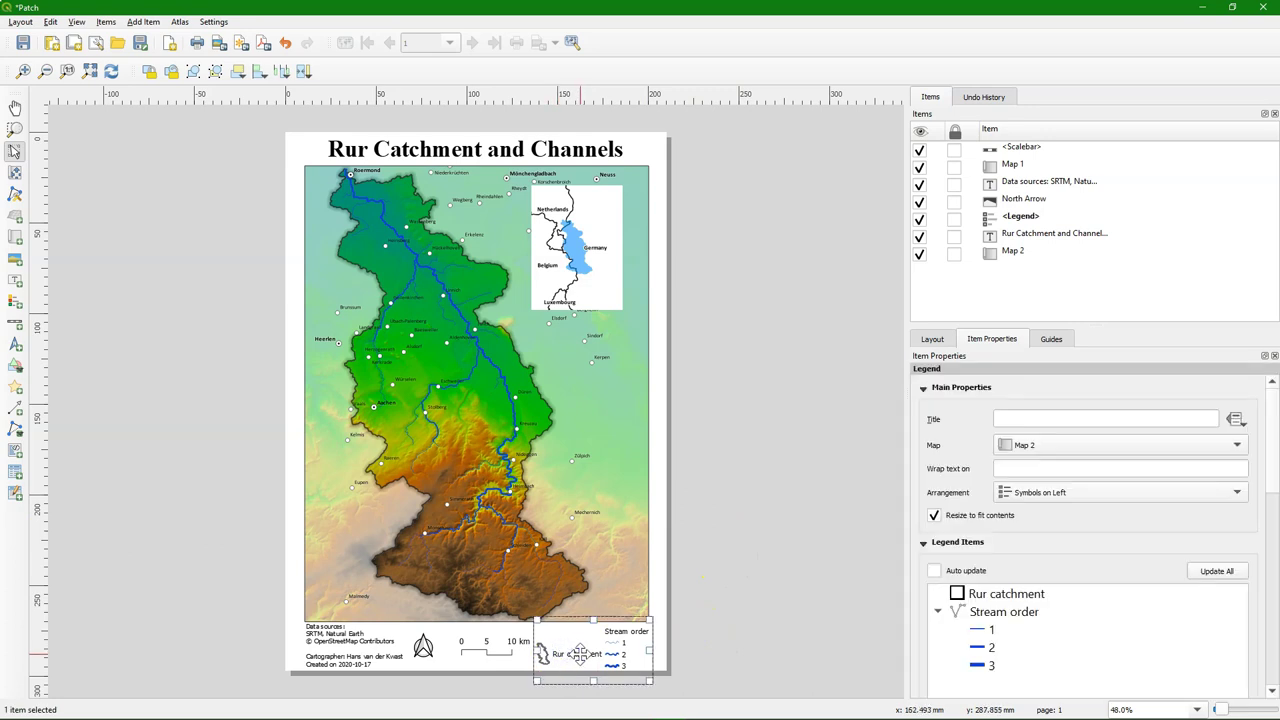
left_click_drag(580, 654, 579, 651)
left_click(820, 646)
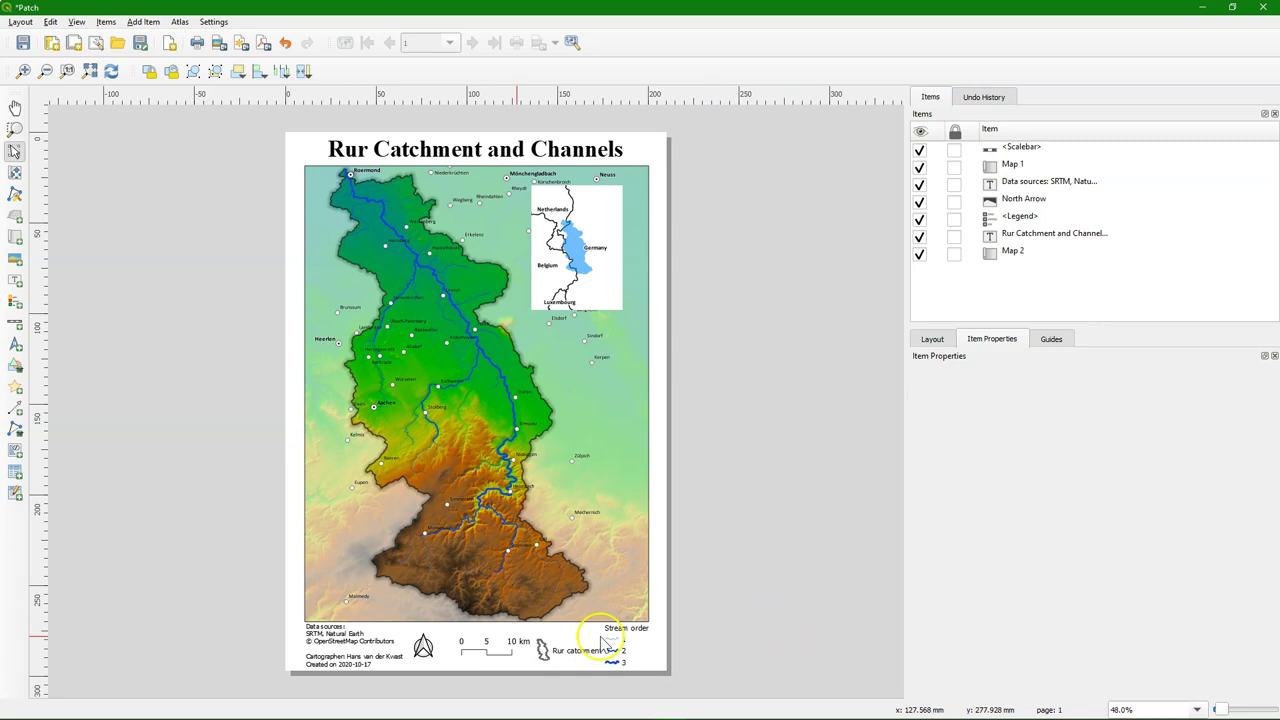
left_click(489, 650)
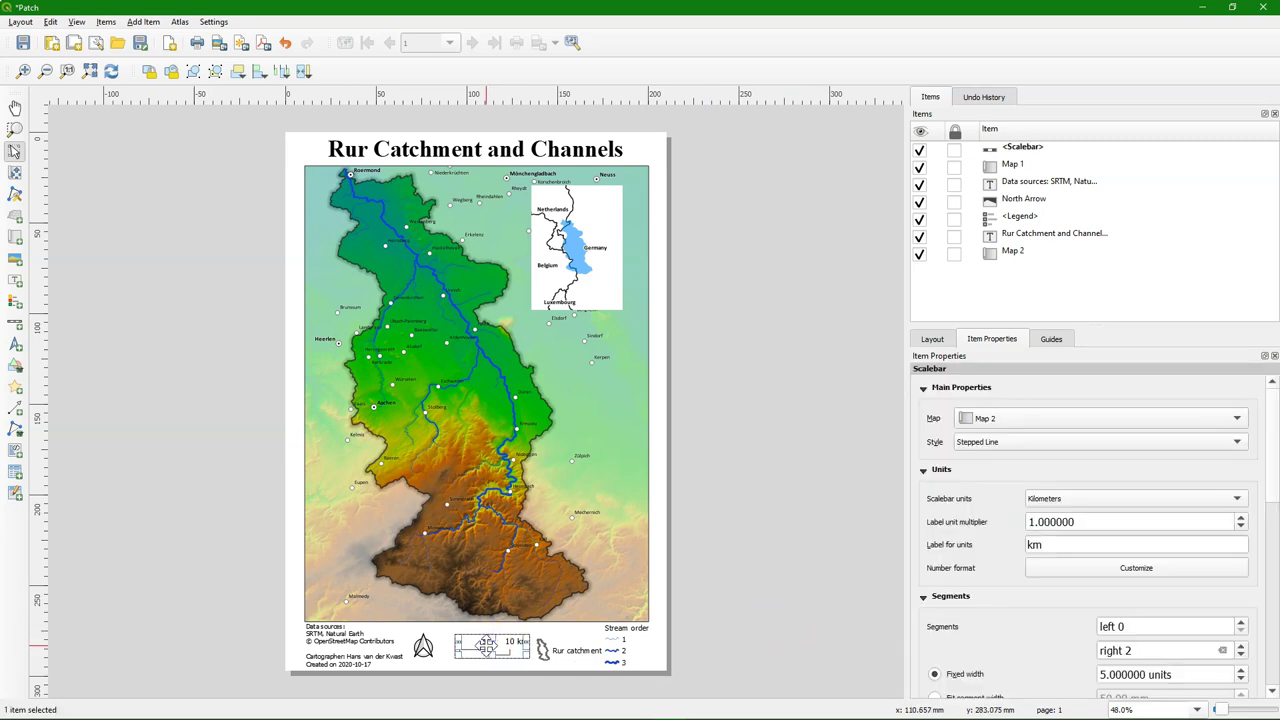
left_click(697, 637)
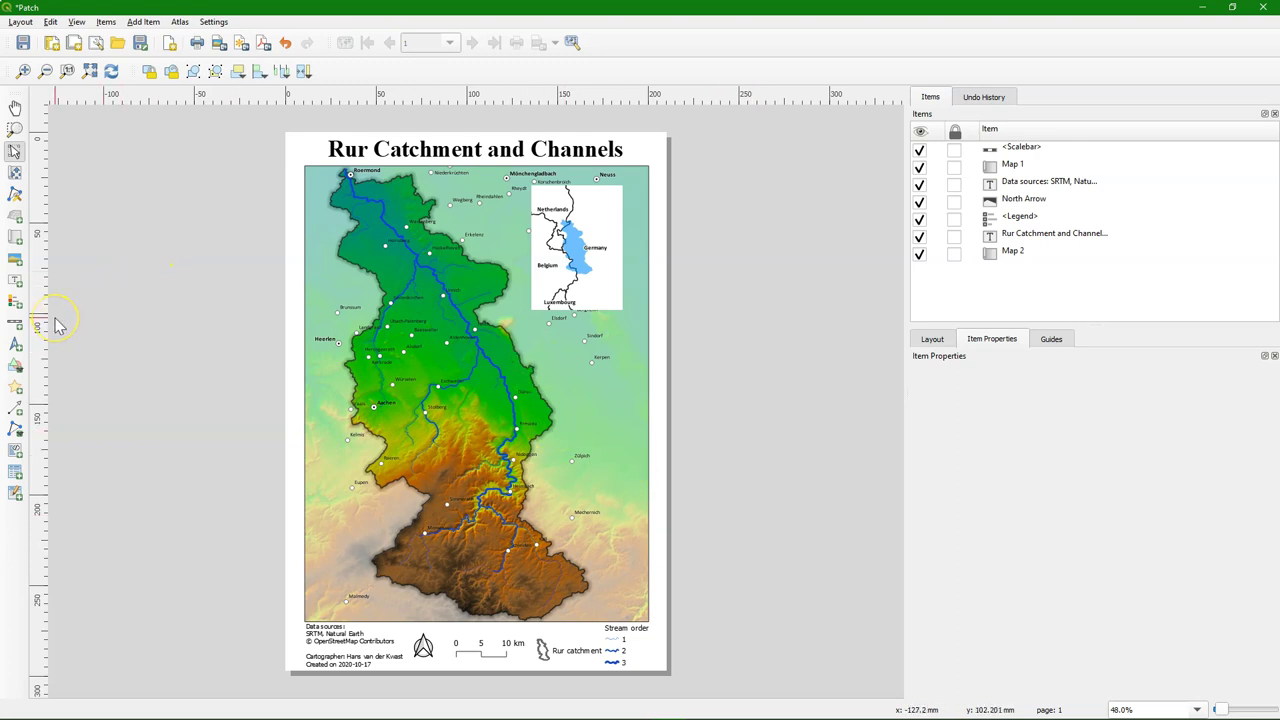
Draw a rectangle over the lower-left map and size it 5 mm wide by 50 mm tall.
left_click(15, 366)
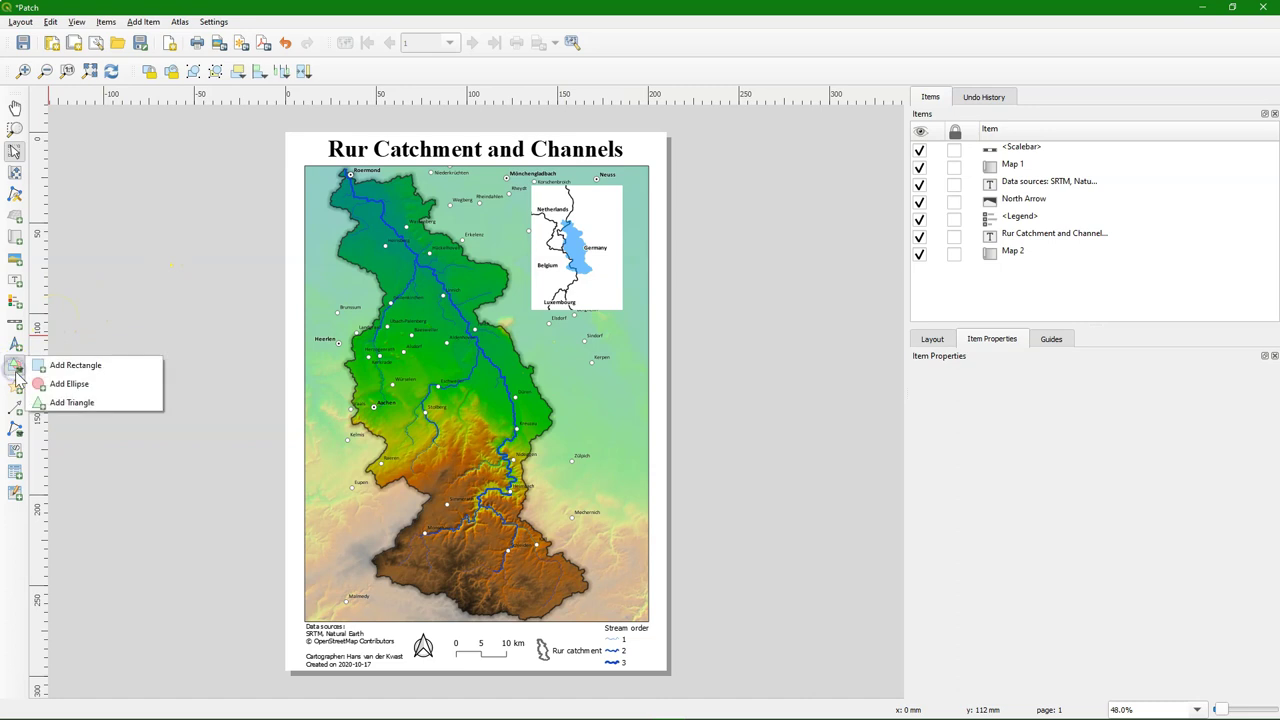
left_click(60, 366)
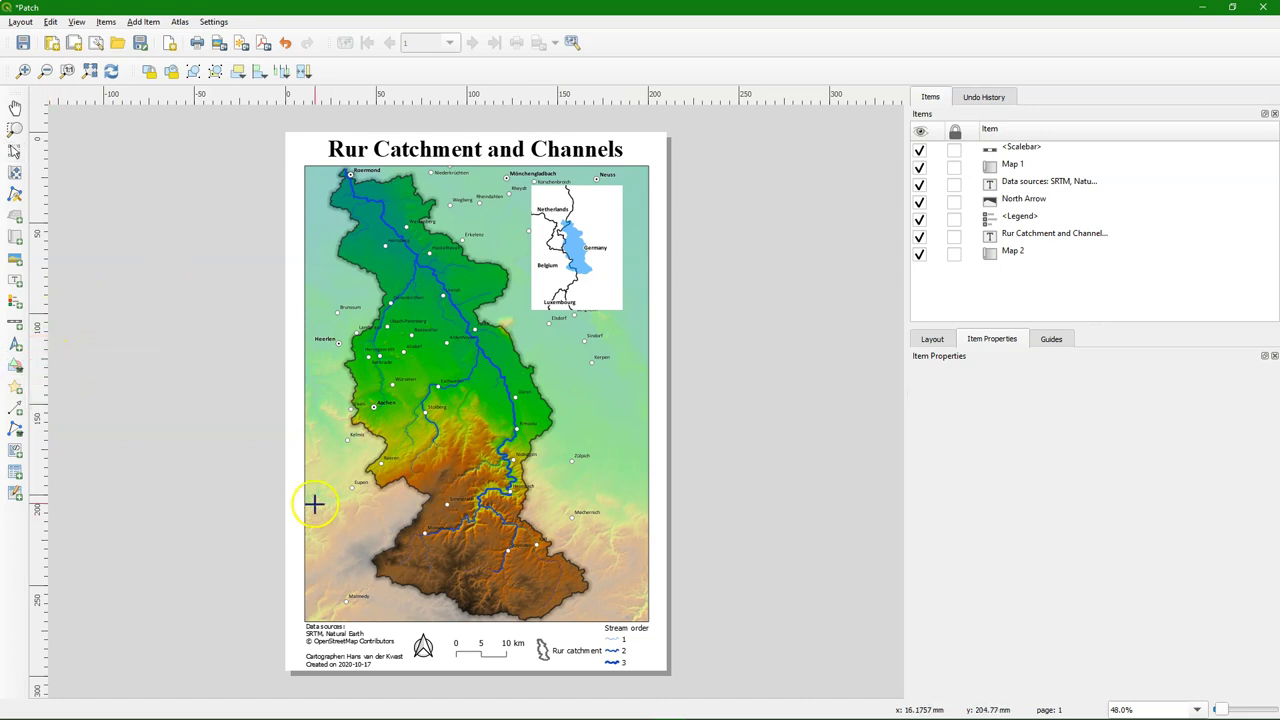
left_click_drag(315, 503, 329, 596)
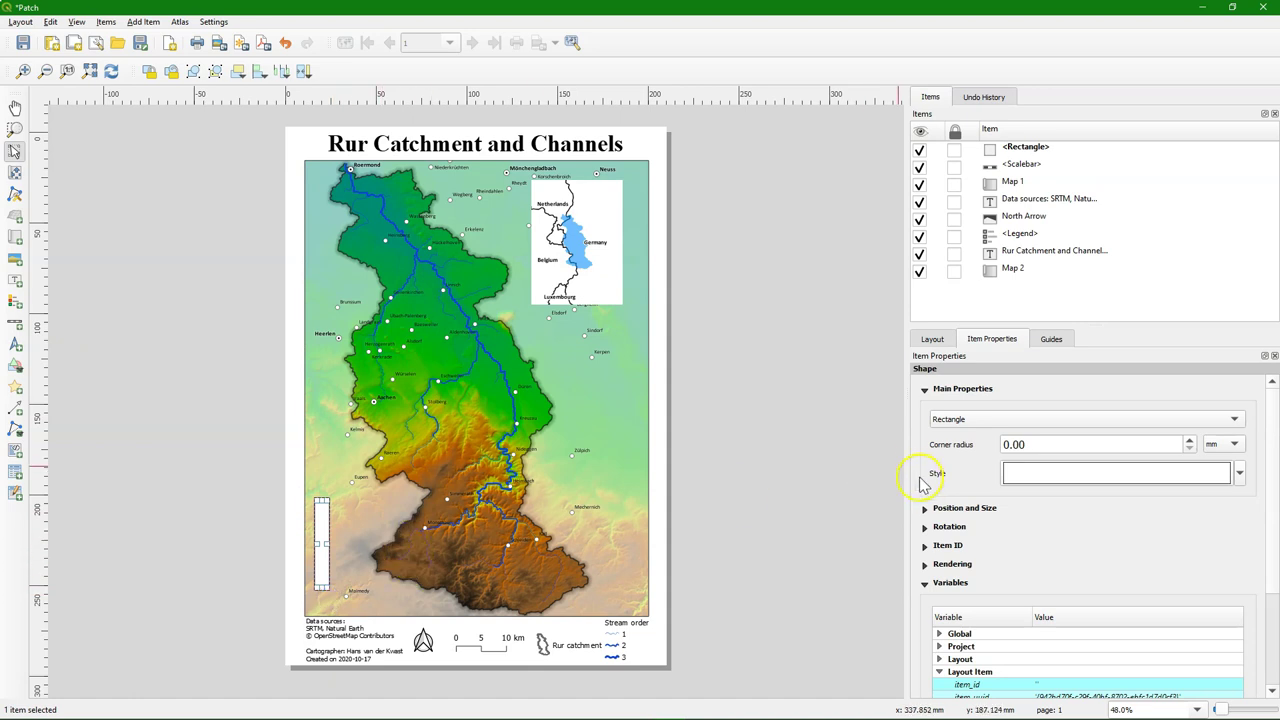
left_click(925, 509)
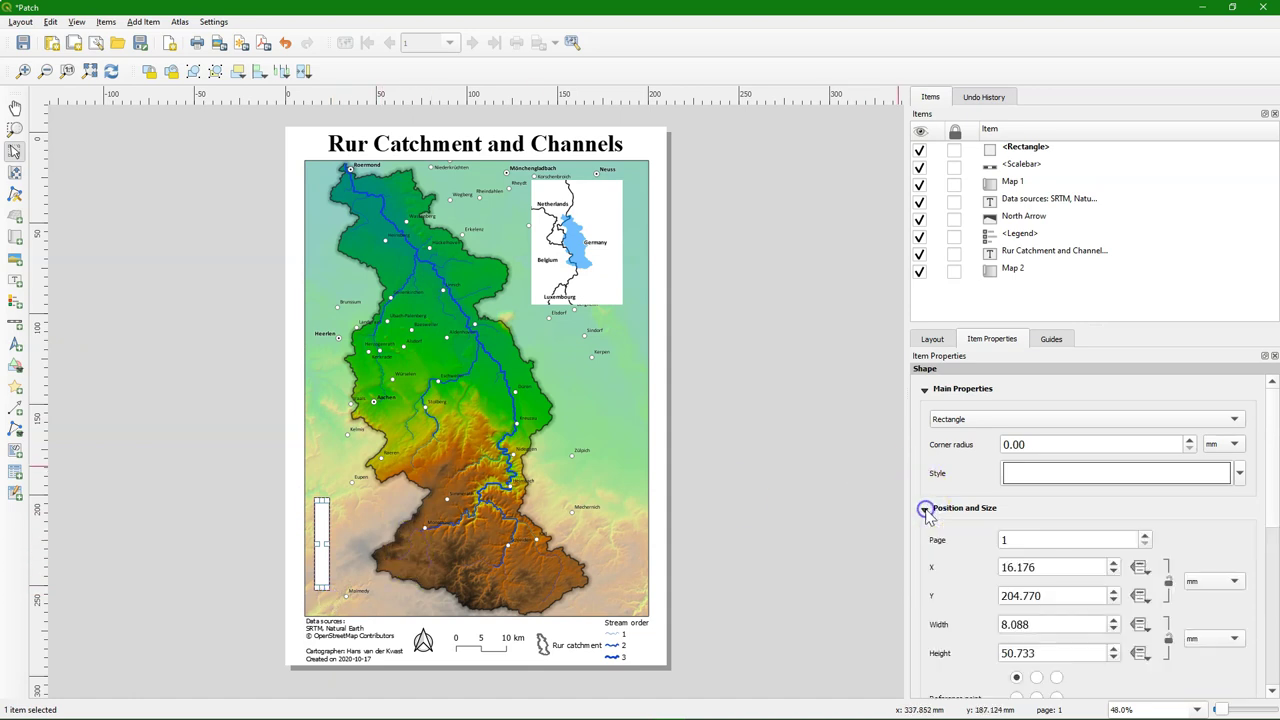
type("5")
left_click_drag(1045, 652, 986, 652)
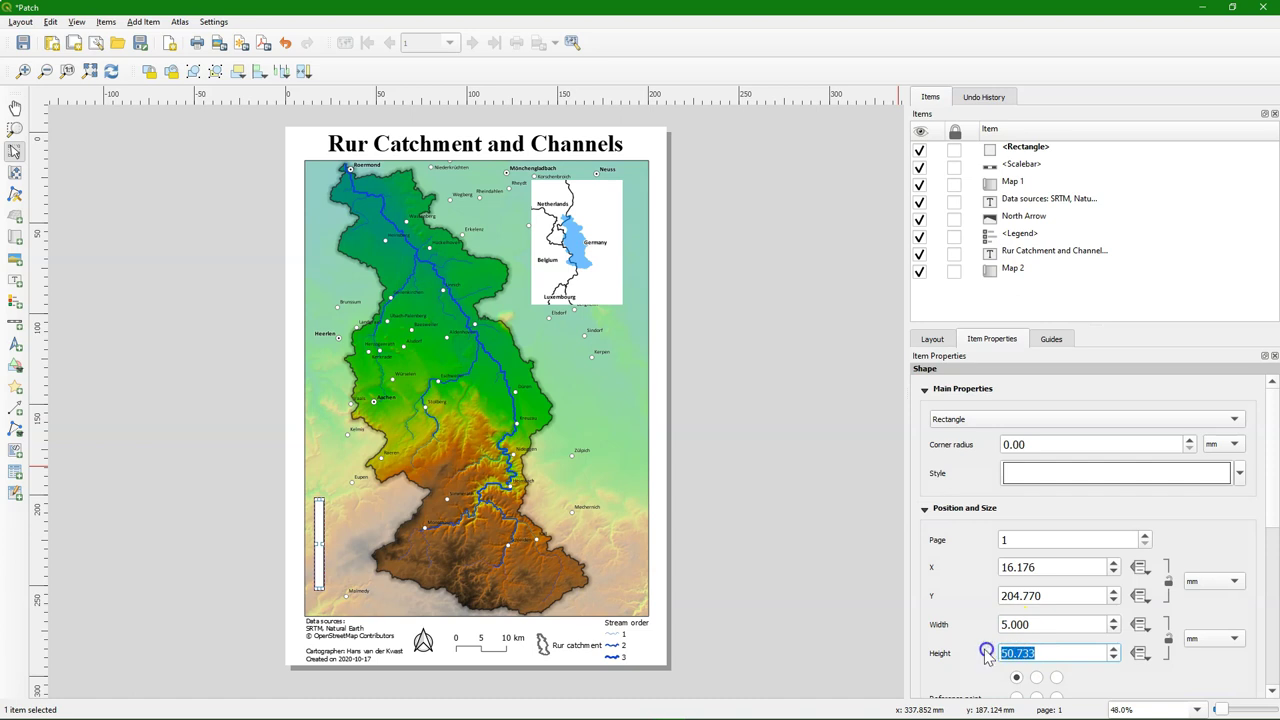
type("100")
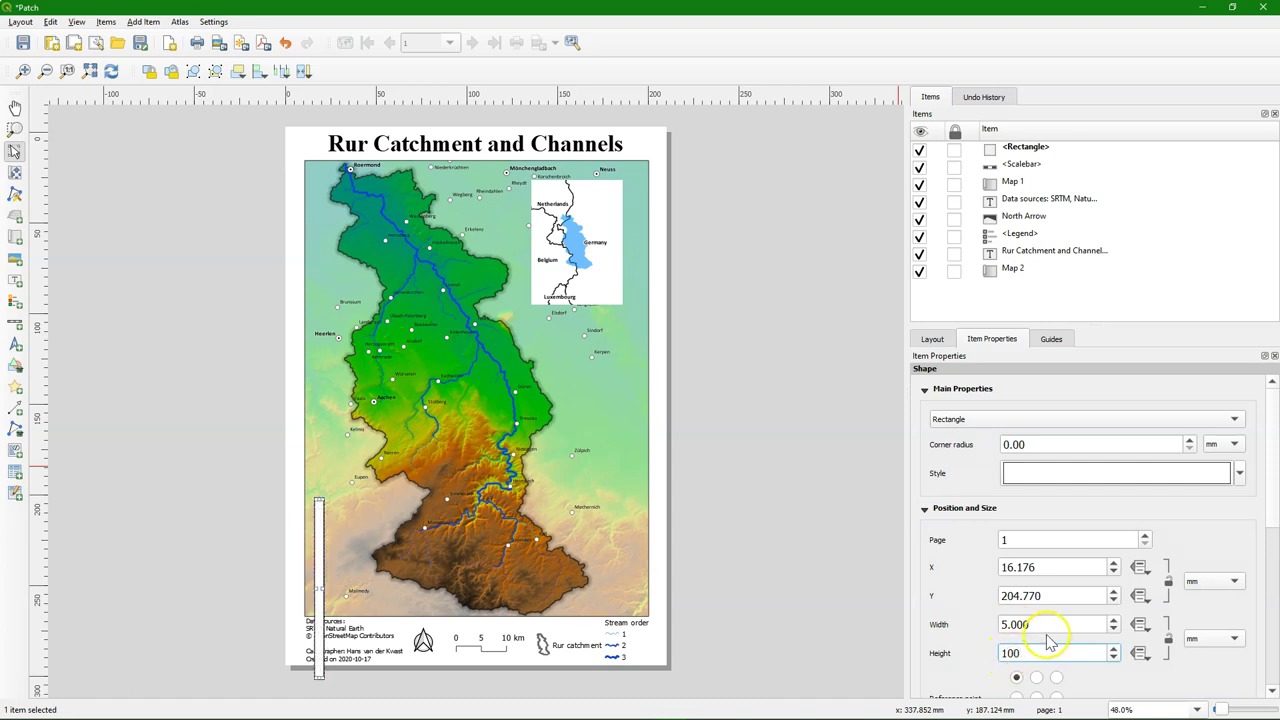
left_click_drag(1040, 650, 965, 654)
type("50")
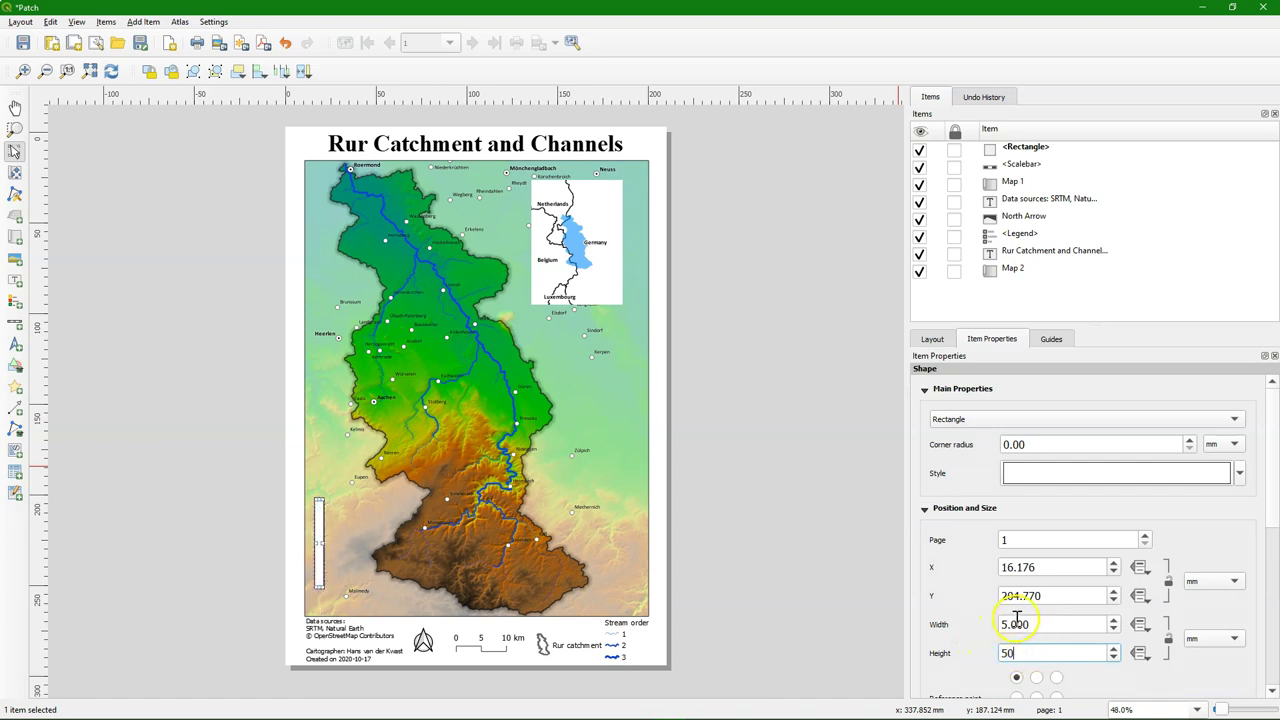
left_click(1043, 622)
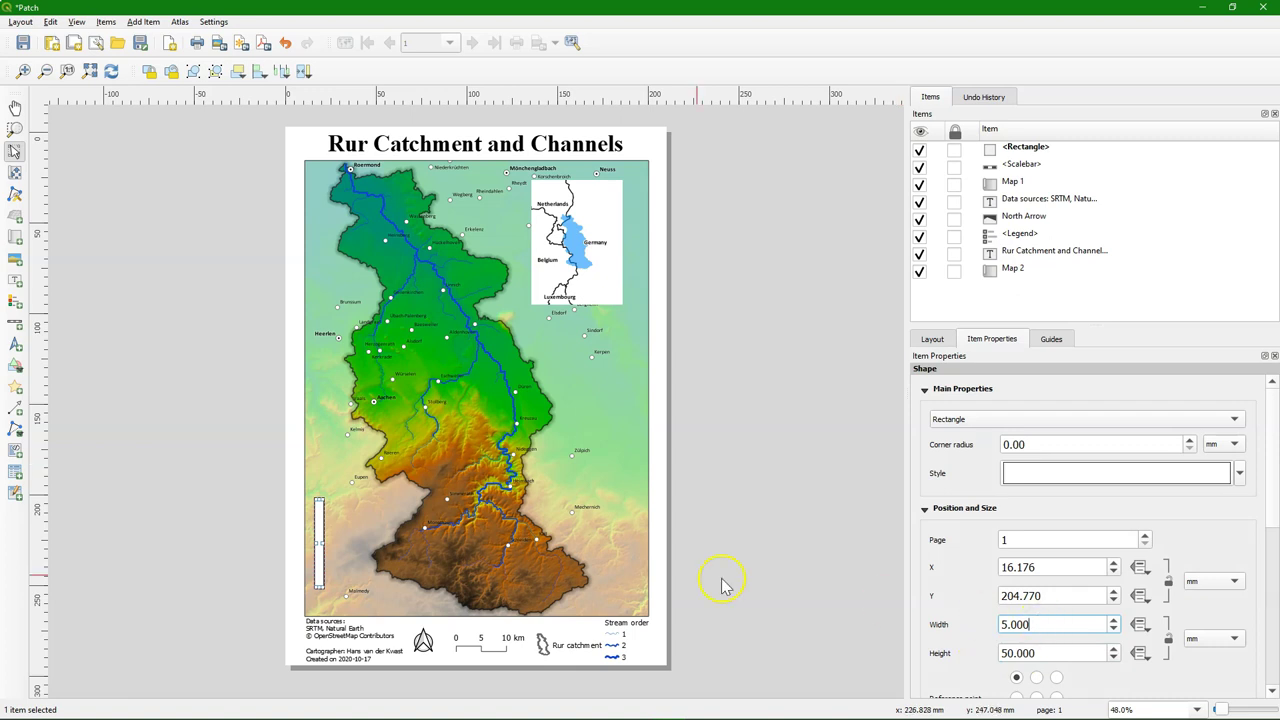
left_click(14, 128)
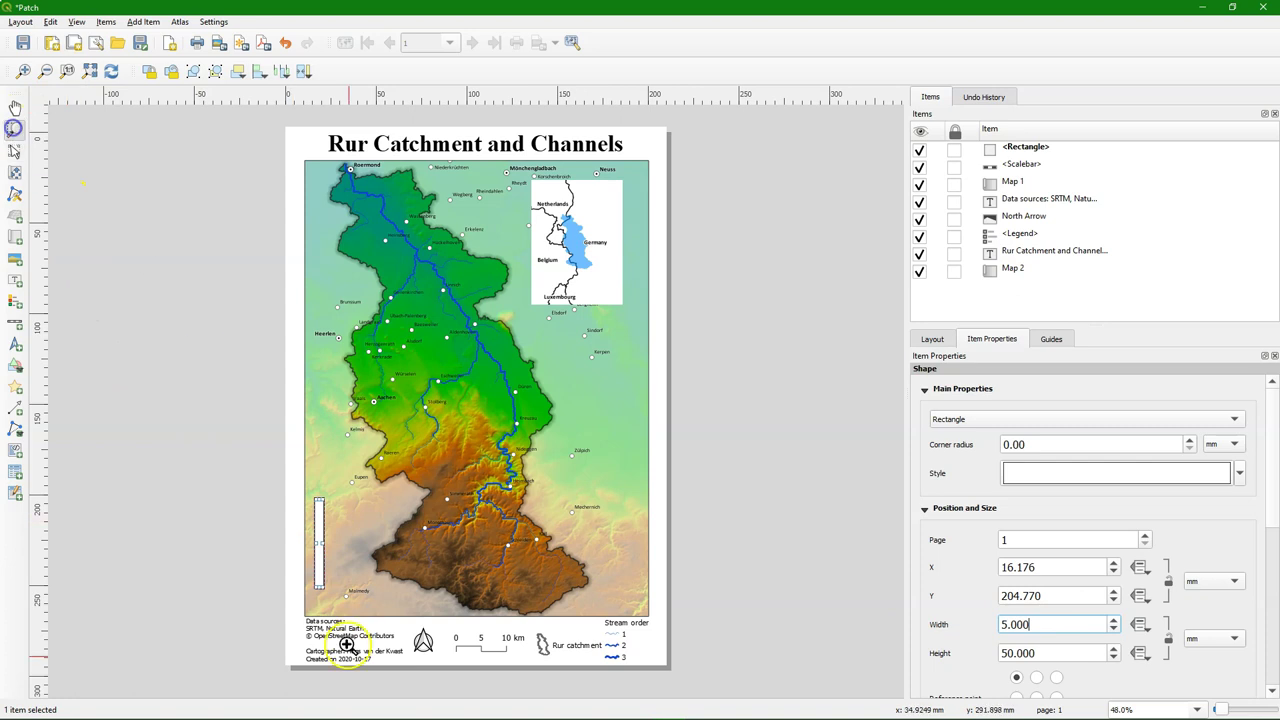
Change the rectangle's simple fill to a gradient fill driven by a colour ramp.
left_click_drag(260, 440, 442, 644)
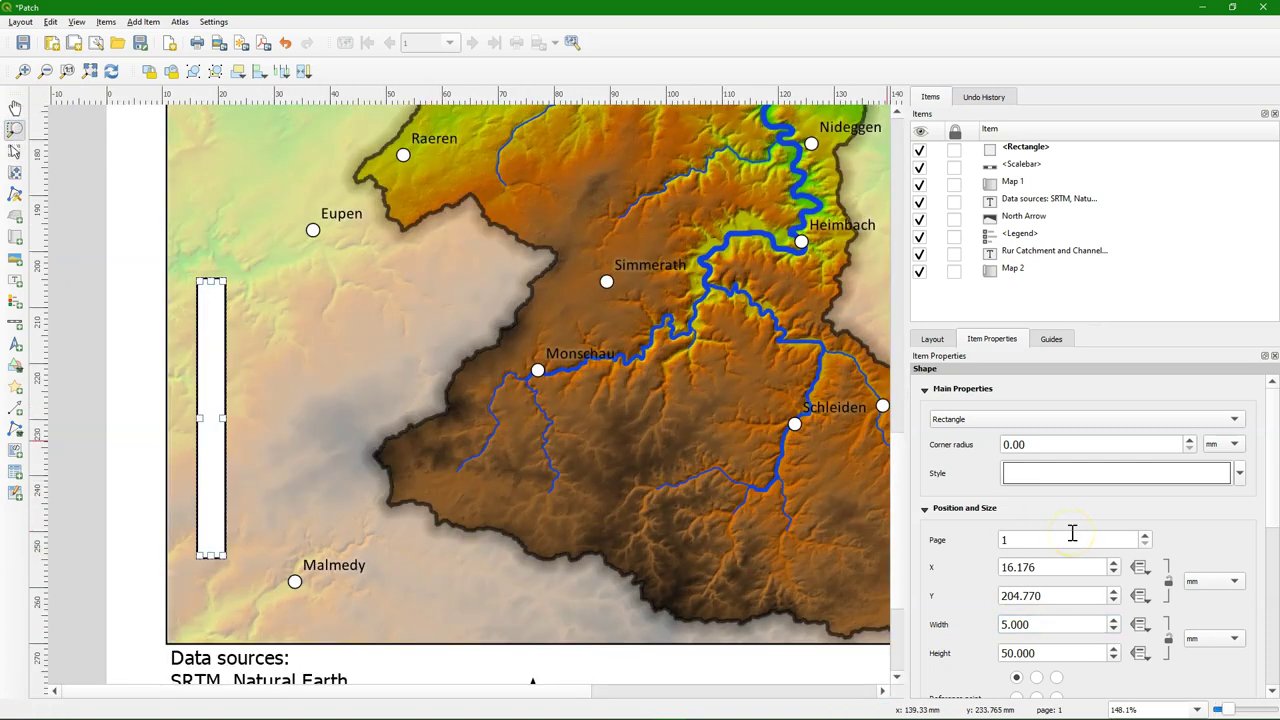
left_click(1043, 482)
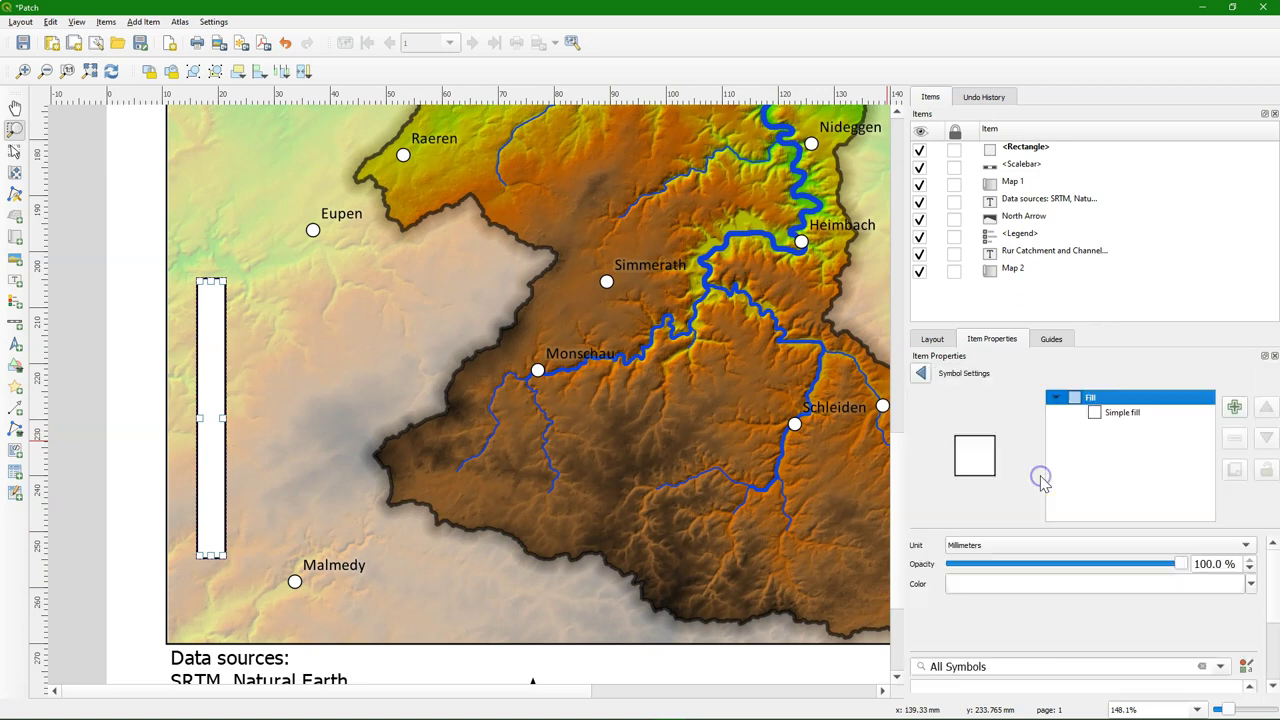
left_click(1114, 413)
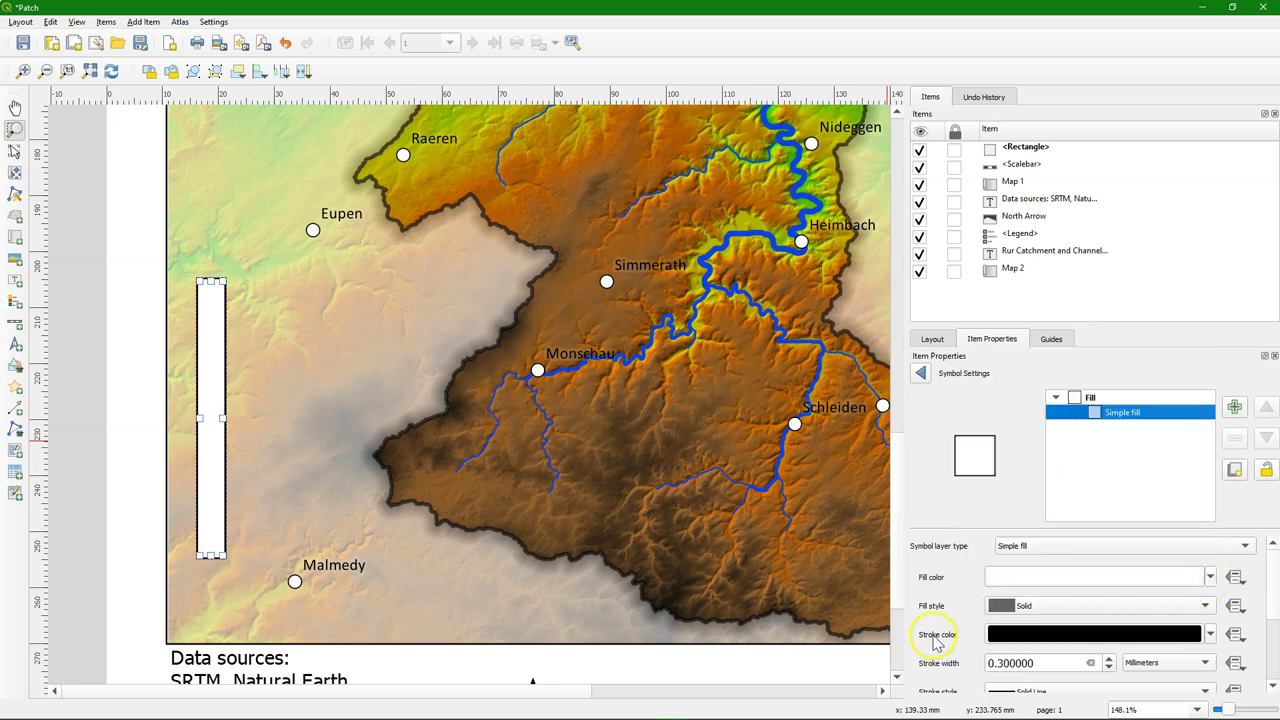
left_click(1049, 552)
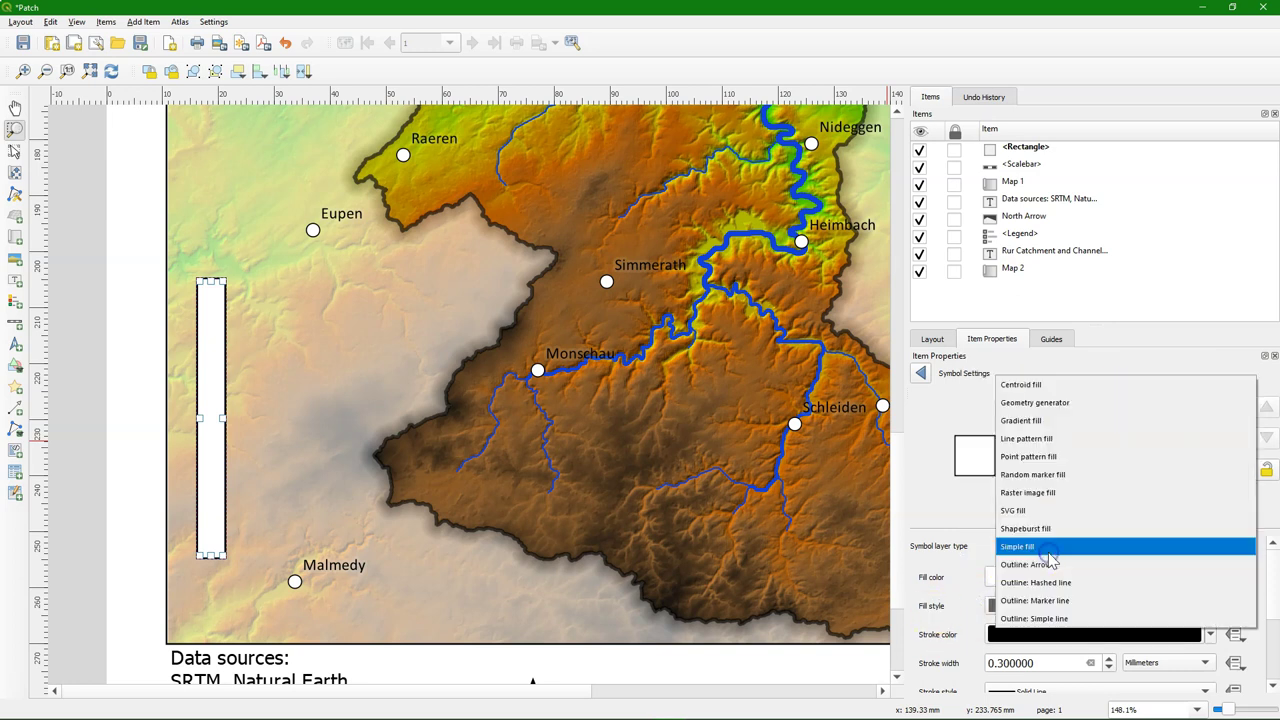
left_click(1031, 422)
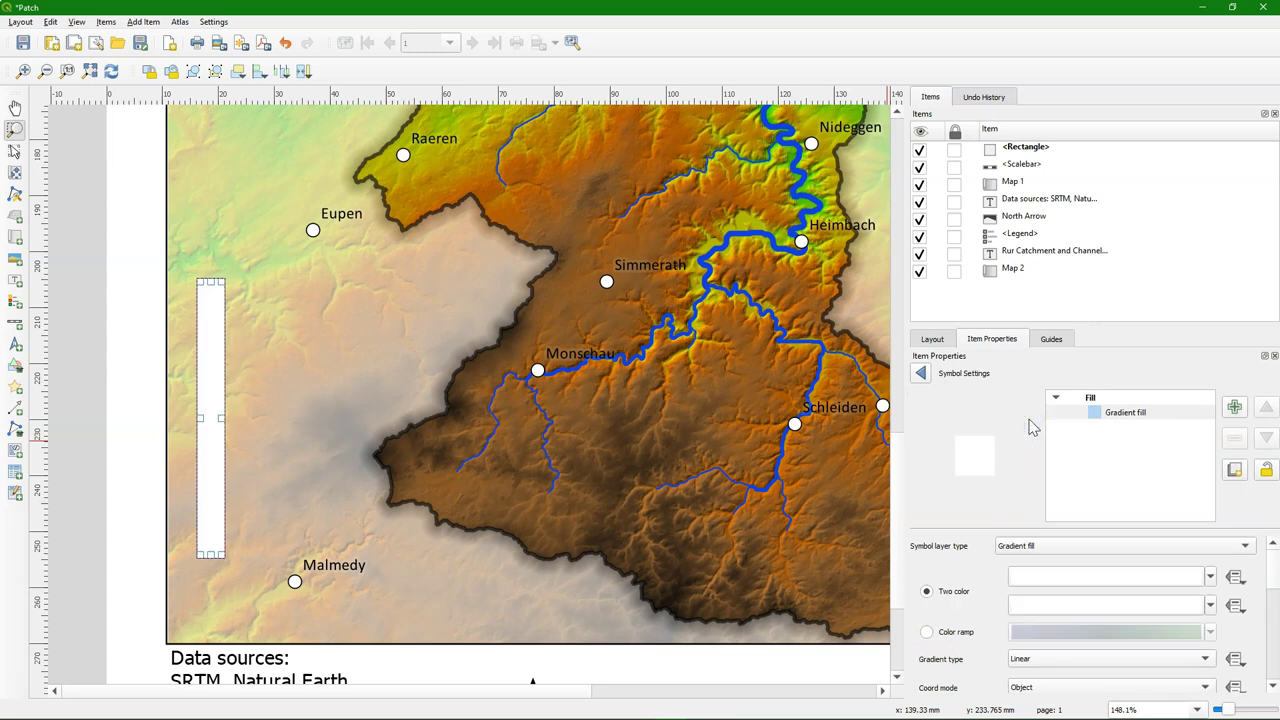
left_click(926, 632)
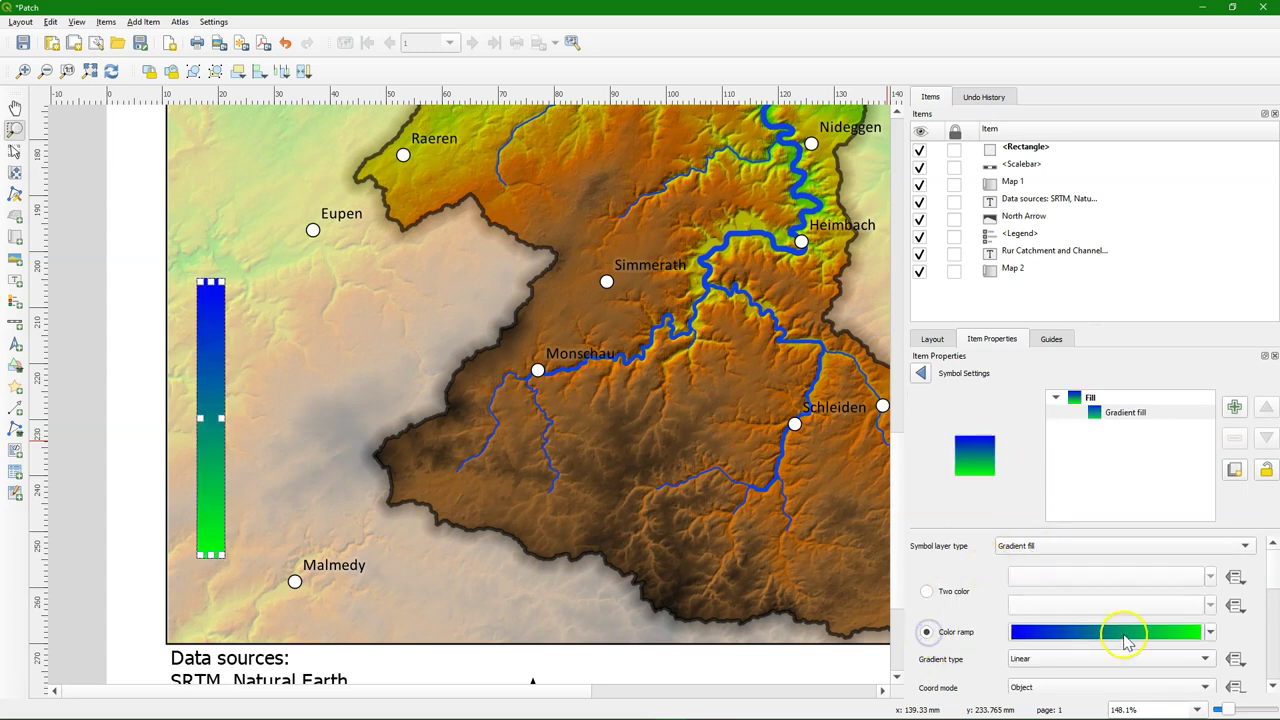
Create a new cpt-city Topography 'elevation' colour ramp for the gradient.
left_click(1210, 632)
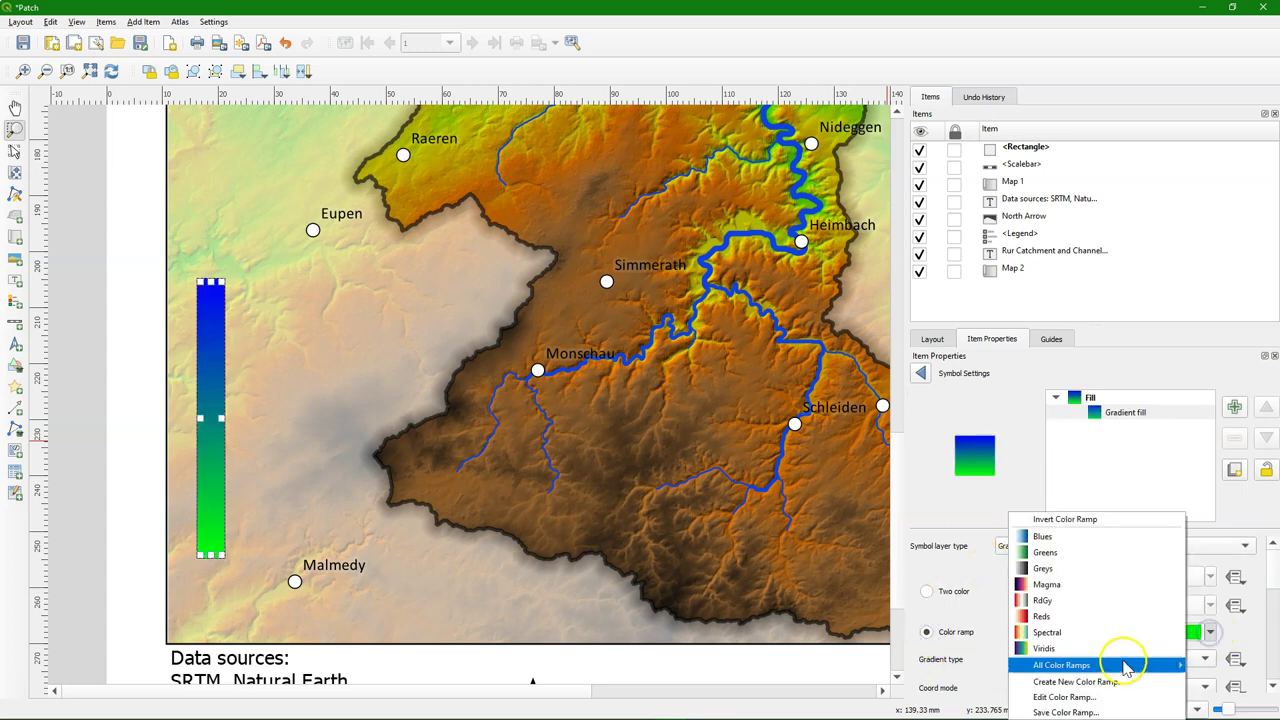
left_click(1085, 681)
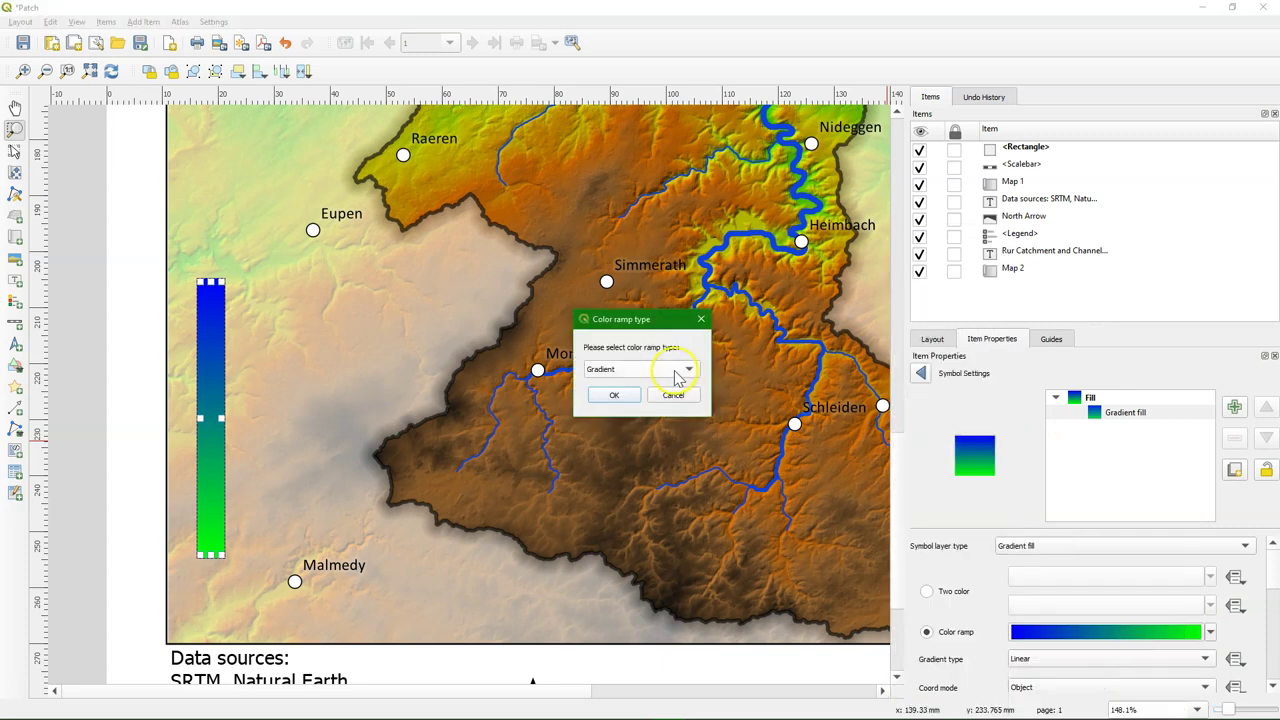
left_click(677, 376)
left_click(634, 377)
left_click(608, 395)
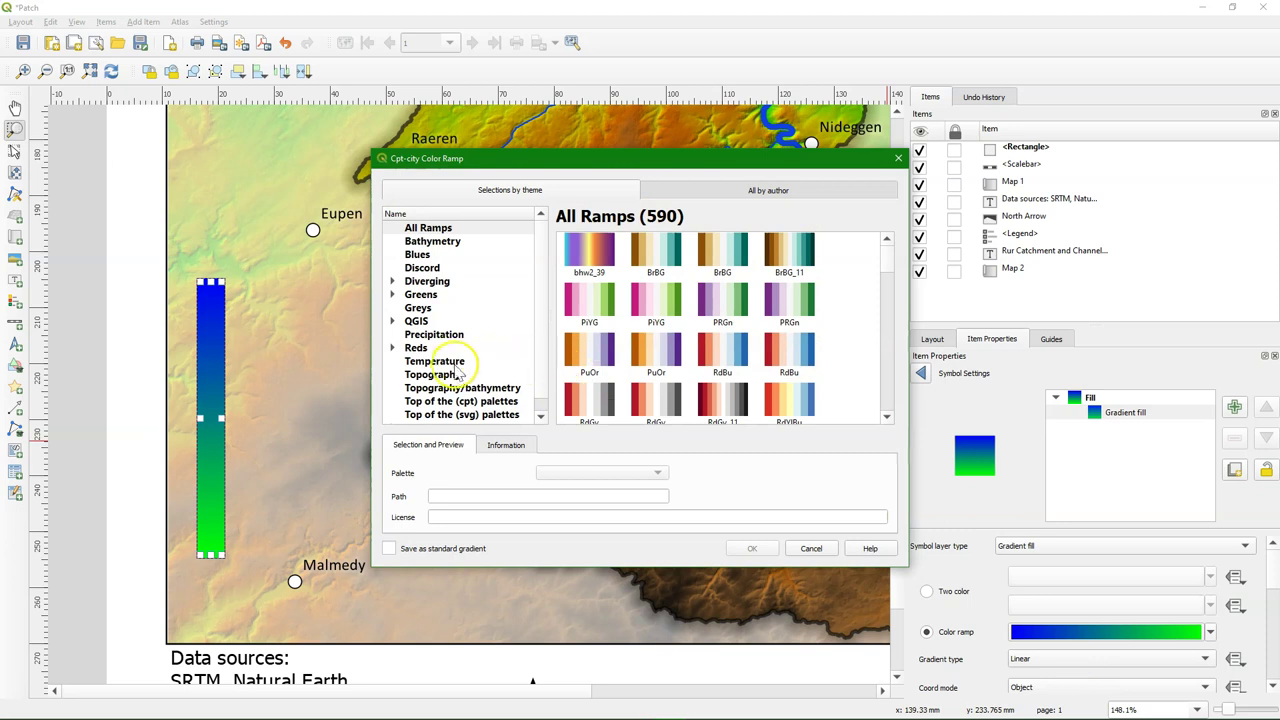
left_click(440, 375)
left_click(782, 252)
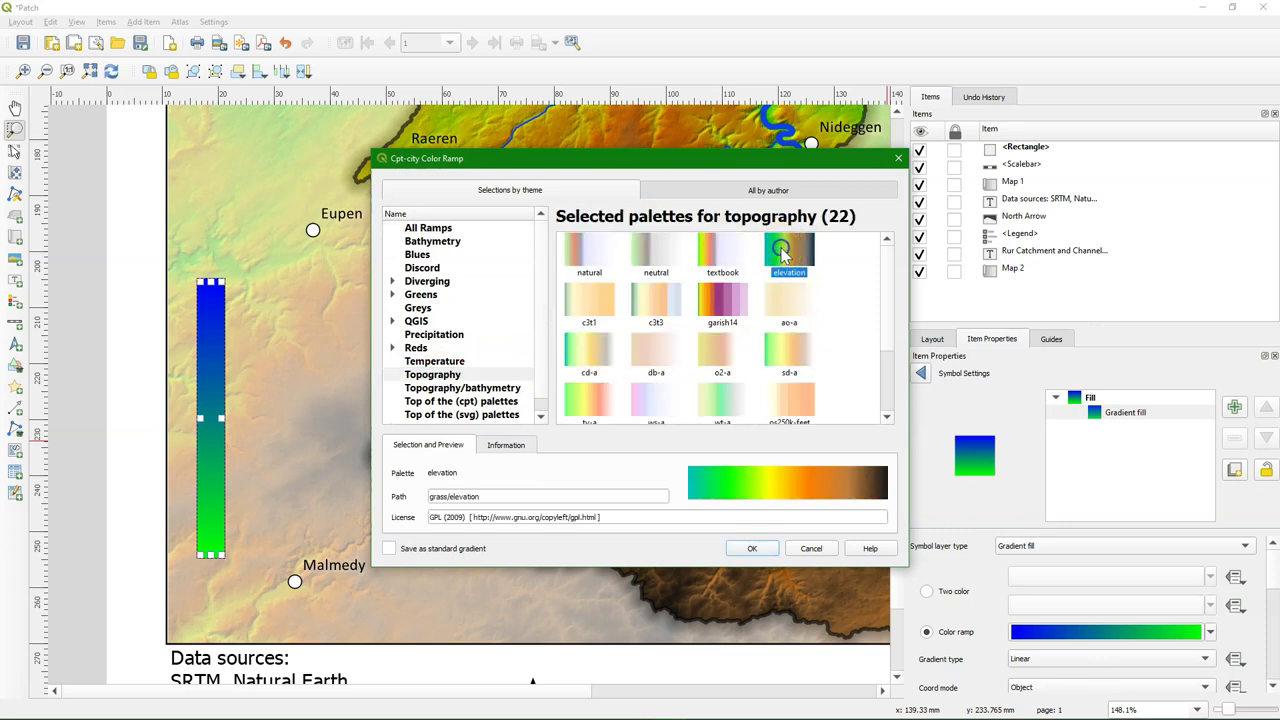
left_click(748, 547)
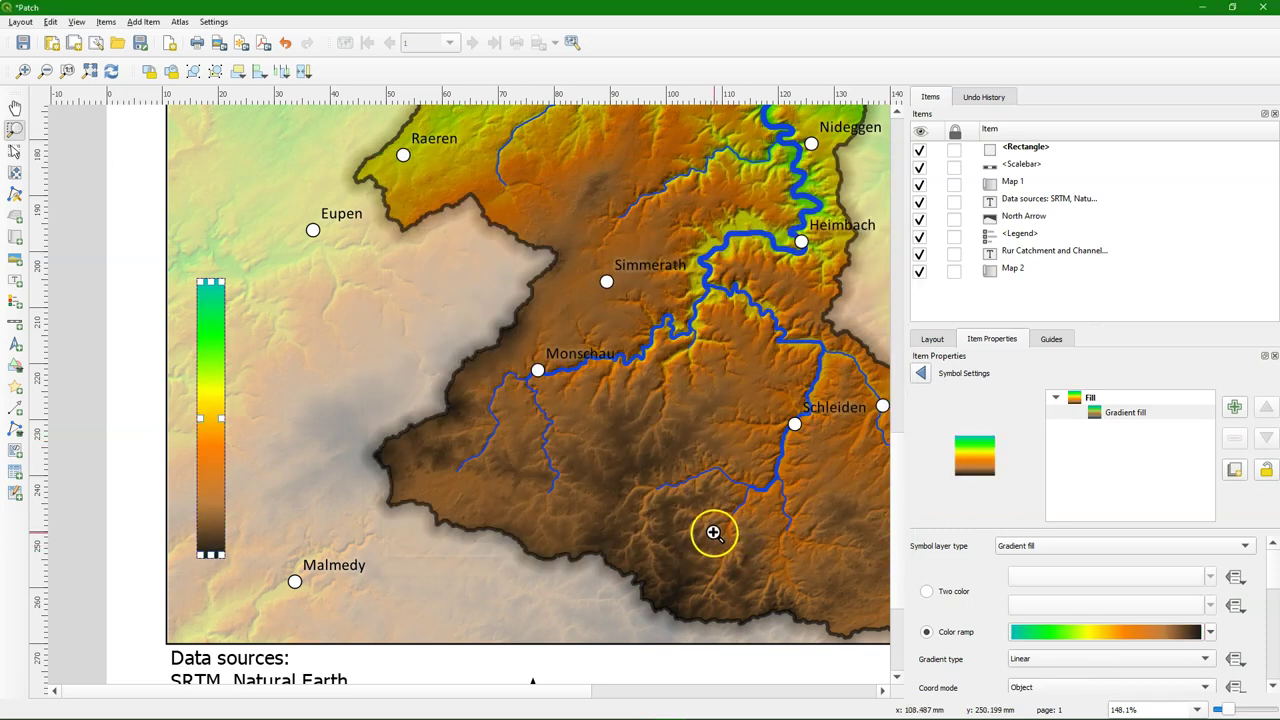
Add a second simple fill layer to the rectangle's symbol, initially coloured black.
left_click(1234, 407)
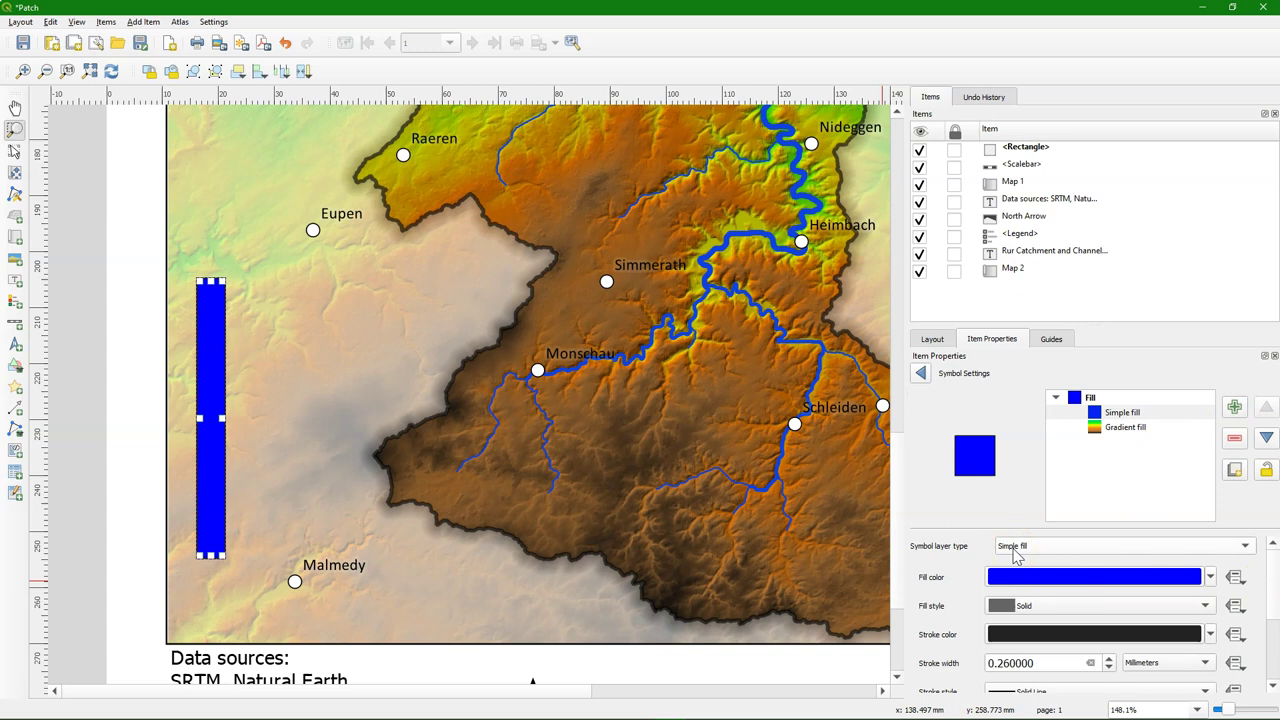
left_click(1017, 548)
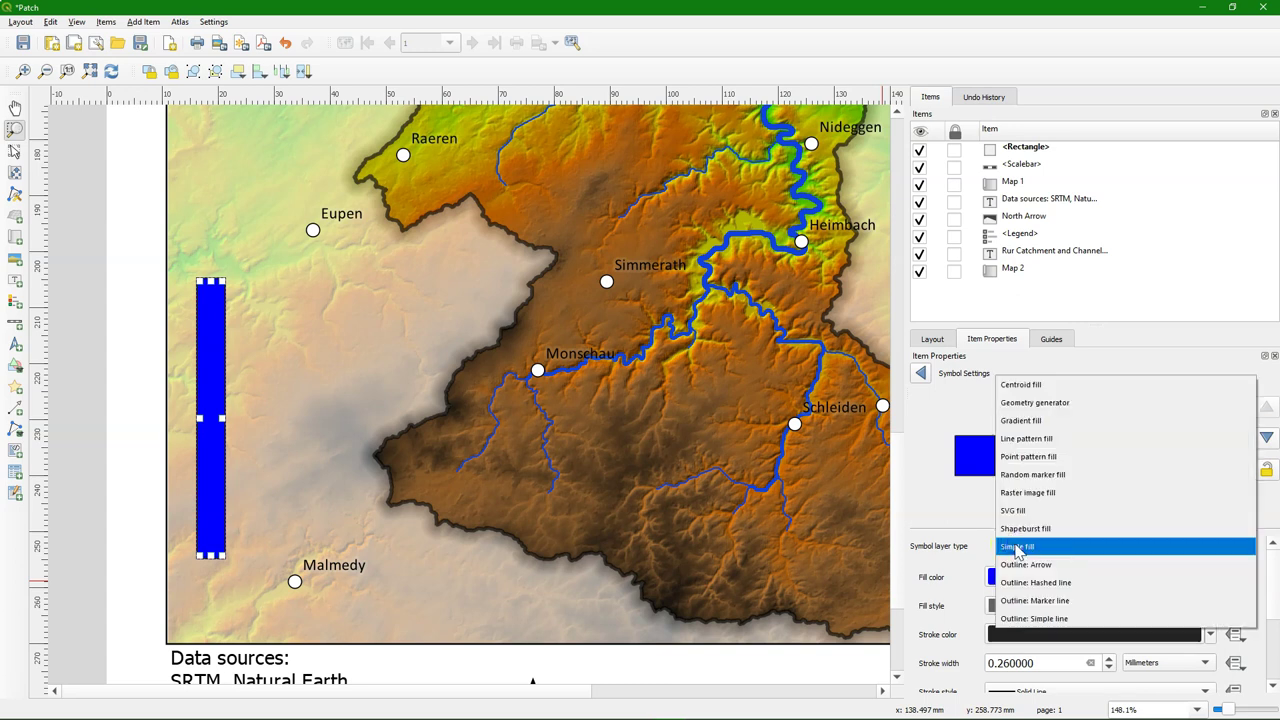
left_click(959, 505)
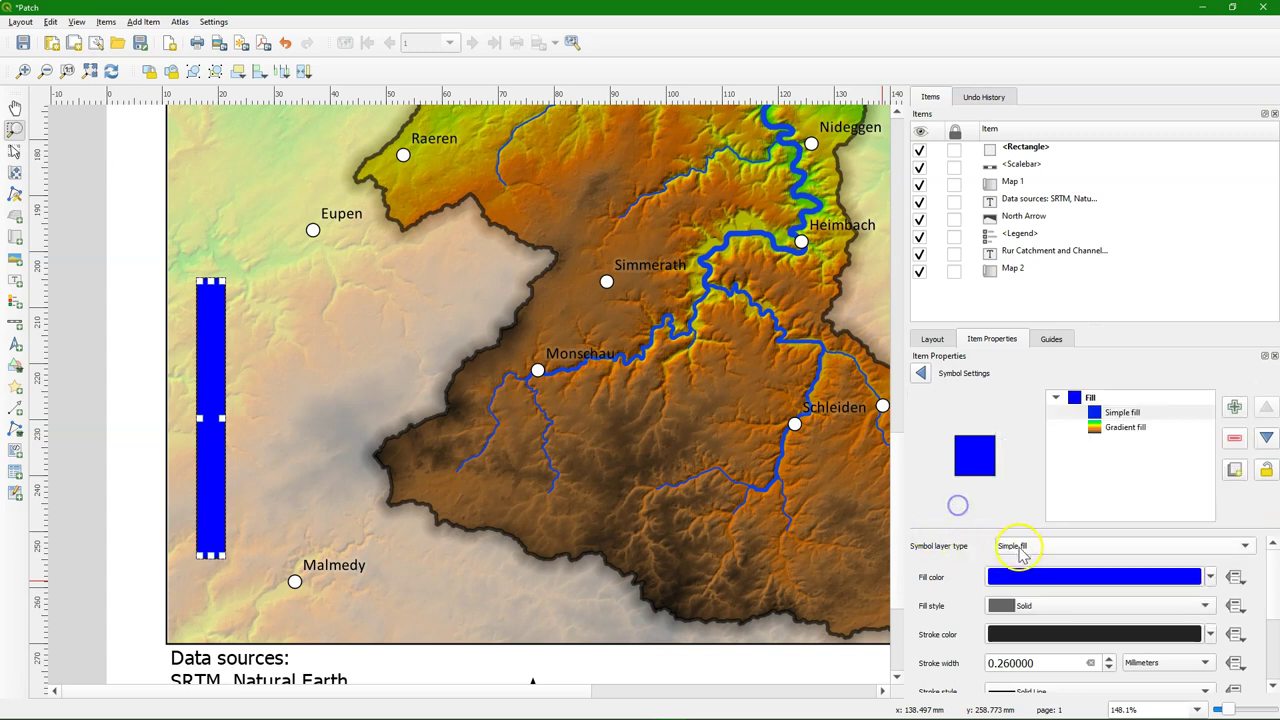
left_click(1210, 580)
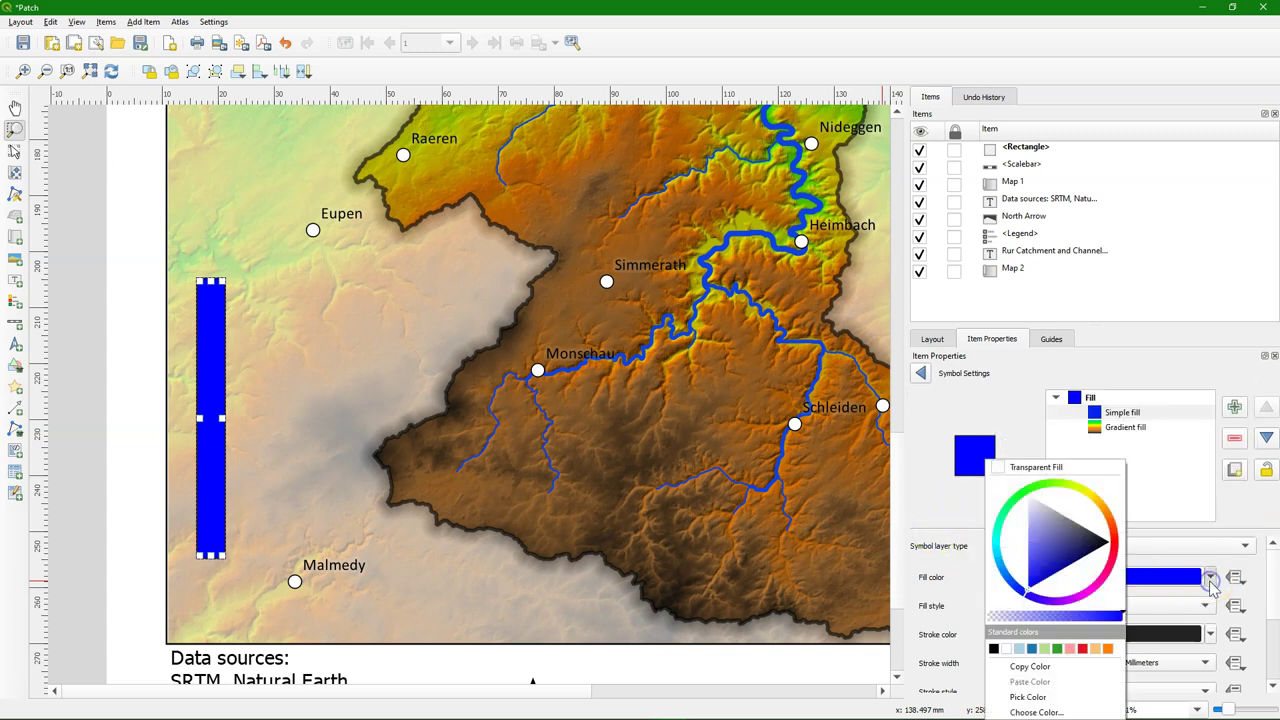
left_click(1003, 668)
left_click(993, 648)
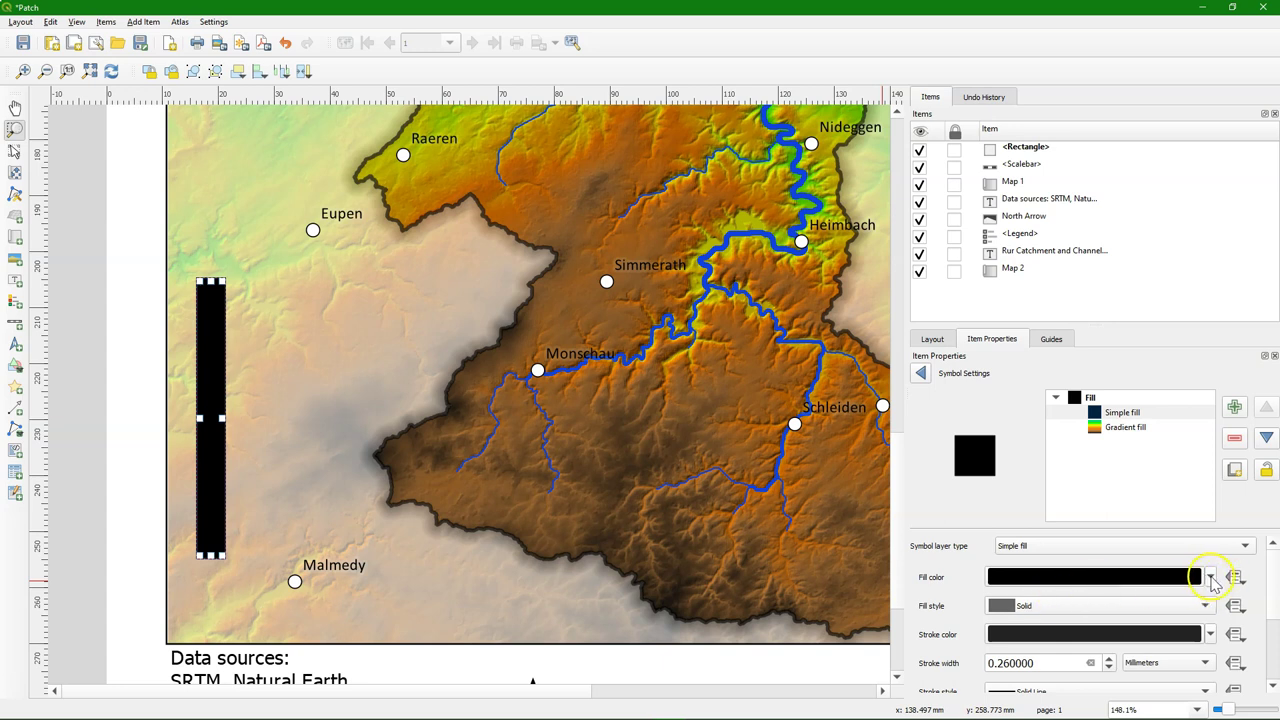
Make that fill grey at 38% opacity so it mutes the elevation gradient.
left_click(1155, 577)
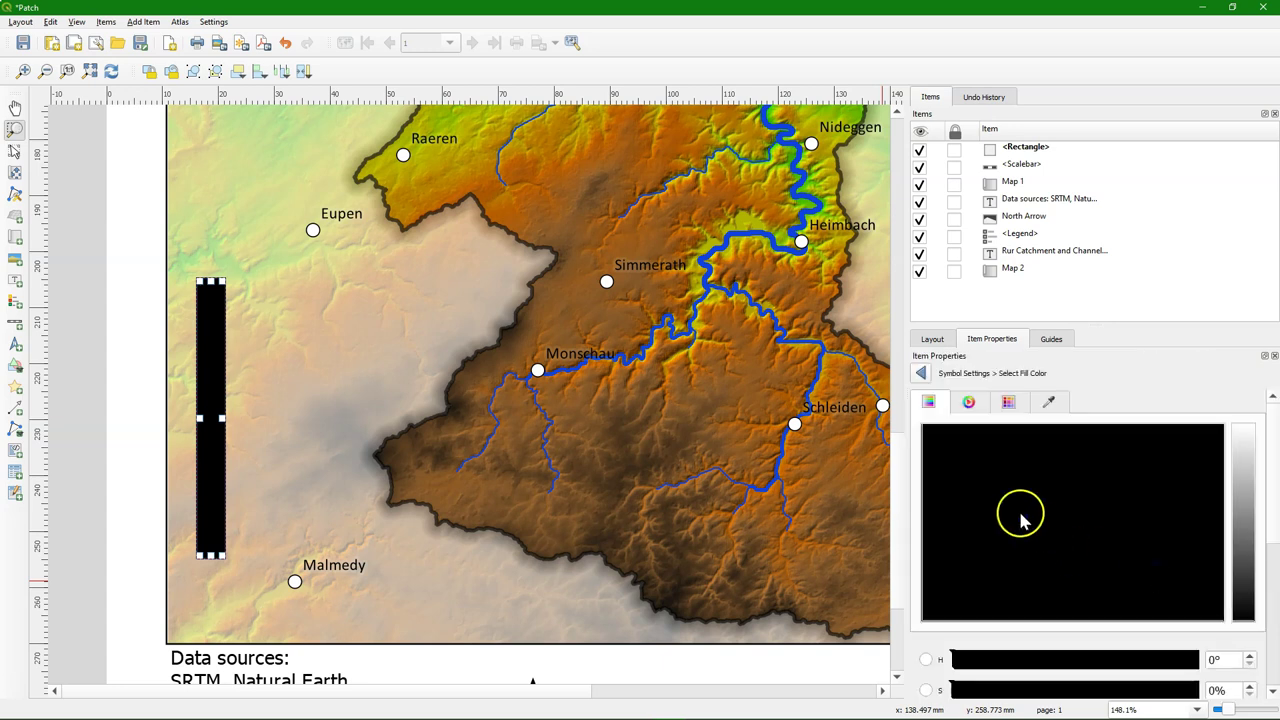
left_click(1008, 401)
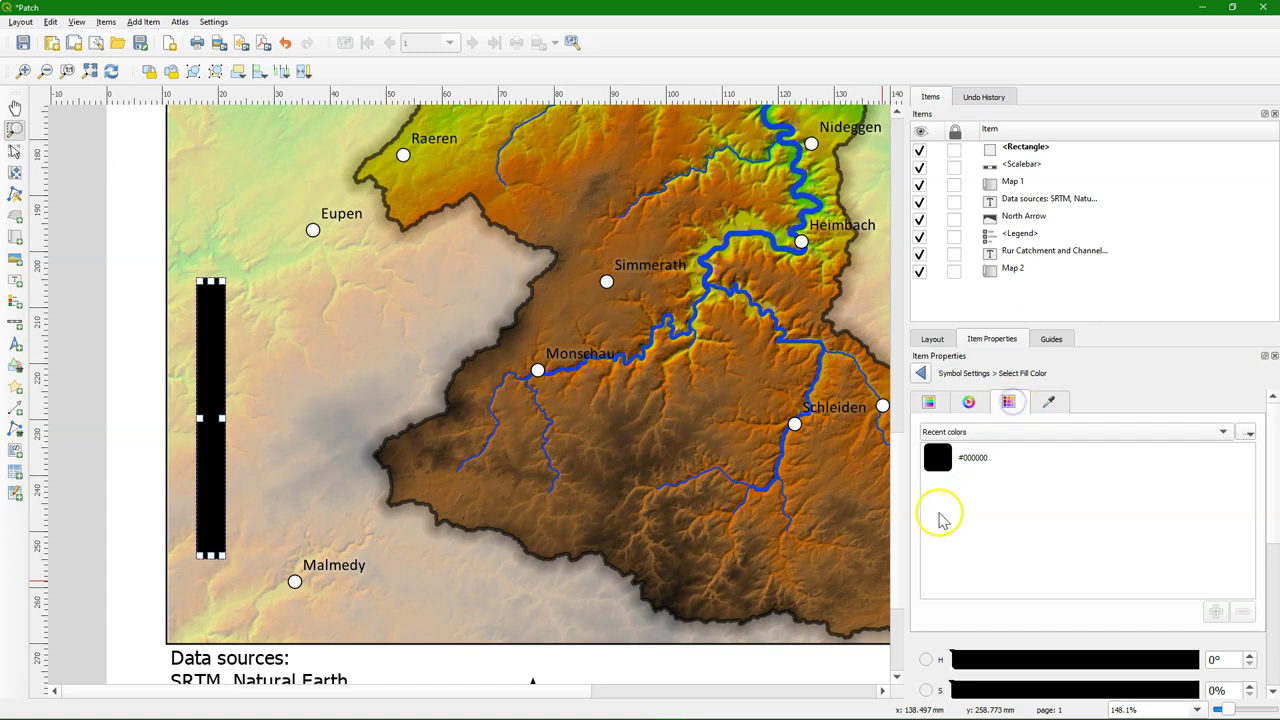
scroll(940, 528, "down", 3)
scroll(940, 528, "down", 1)
left_click_drag(1000, 560, 1071, 566)
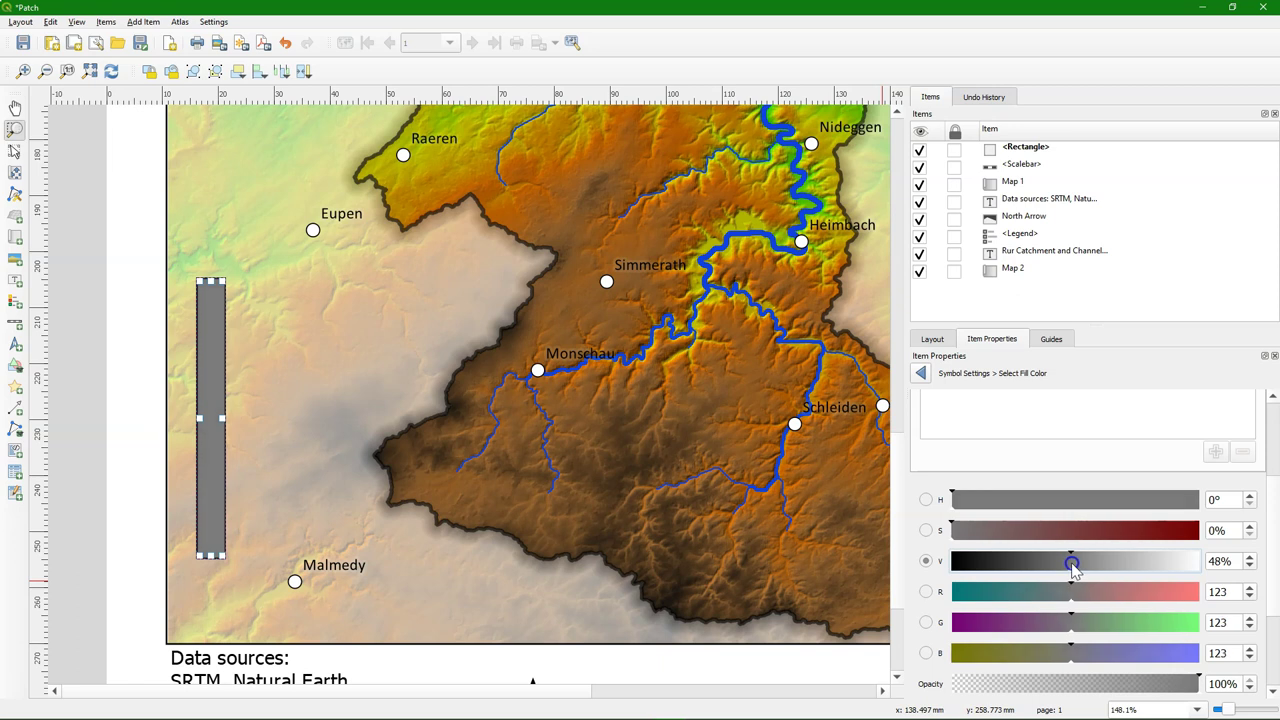
left_click_drag(1198, 684, 1083, 678)
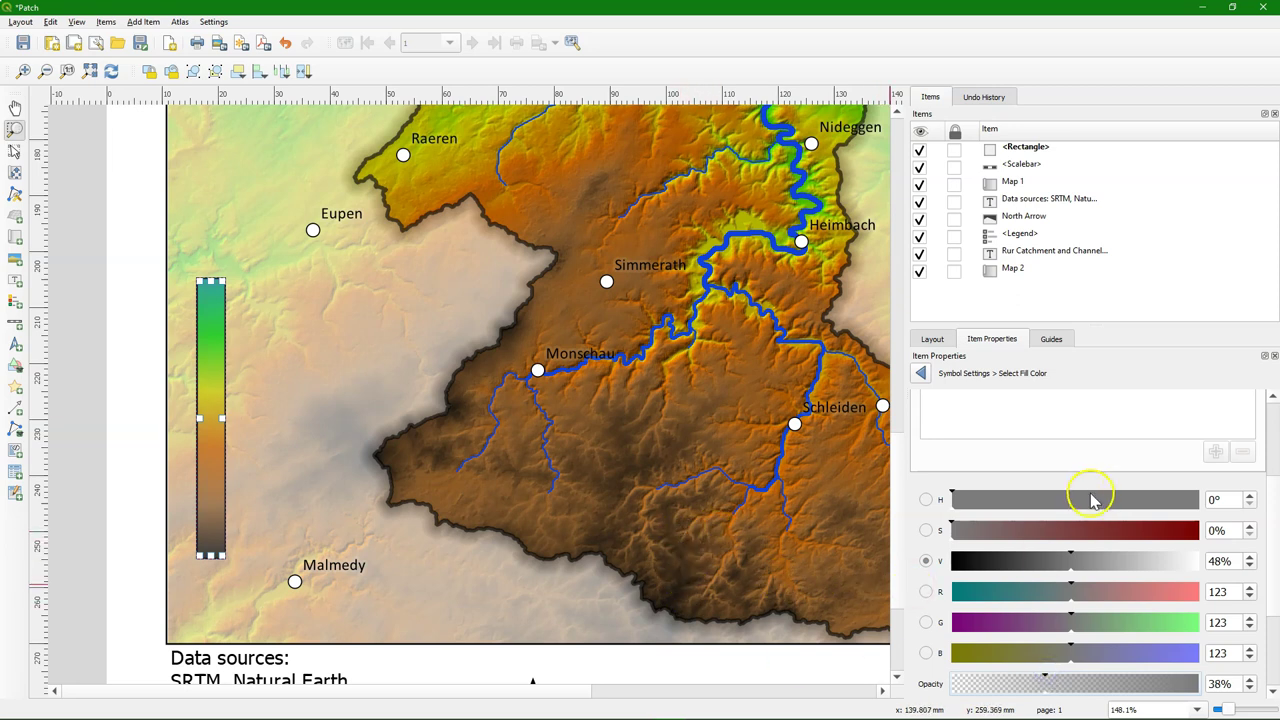
left_click(921, 373)
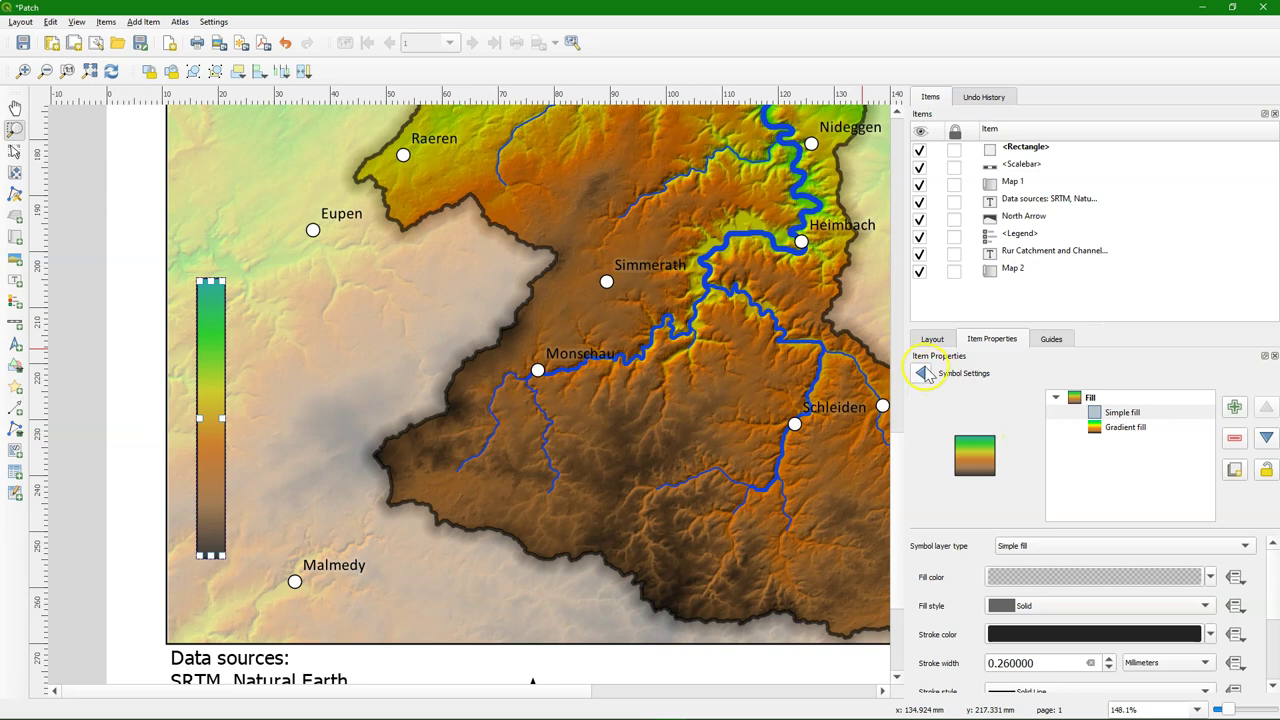
left_click(921, 373)
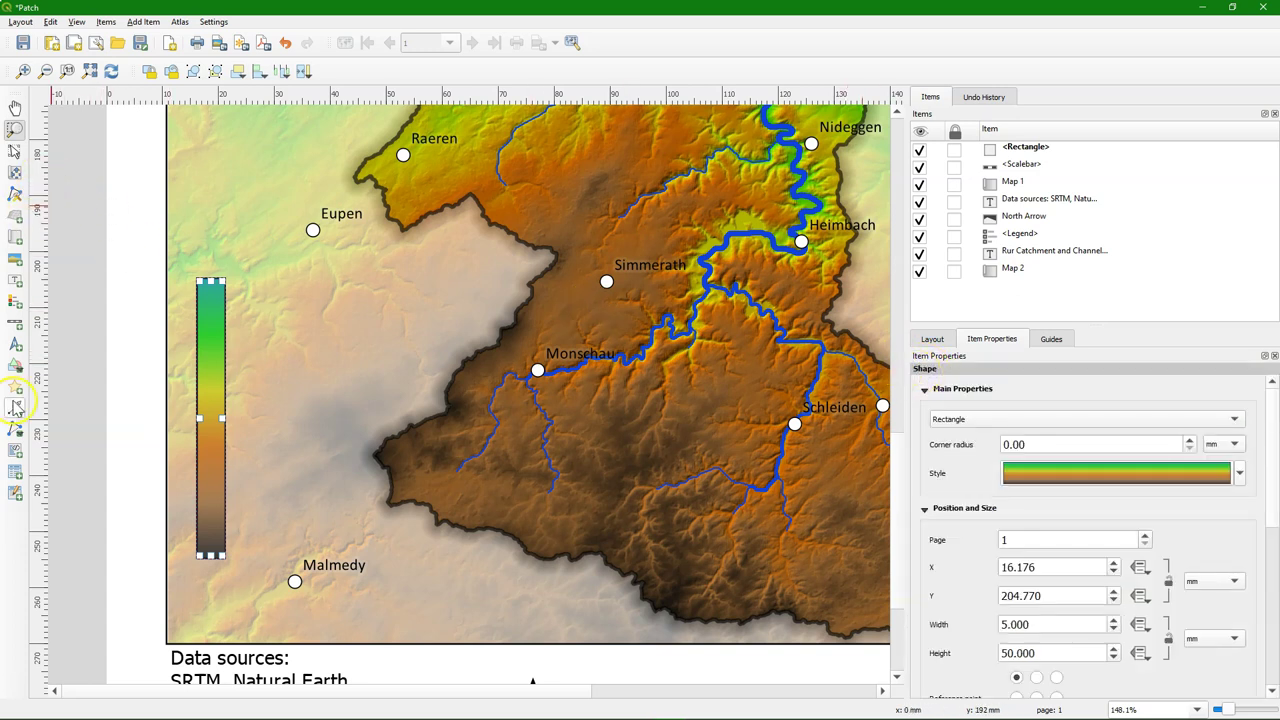
Place a label reading 'Elevation' directly above the ramp bar.
left_click(15, 280)
left_click_drag(197, 257, 256, 276)
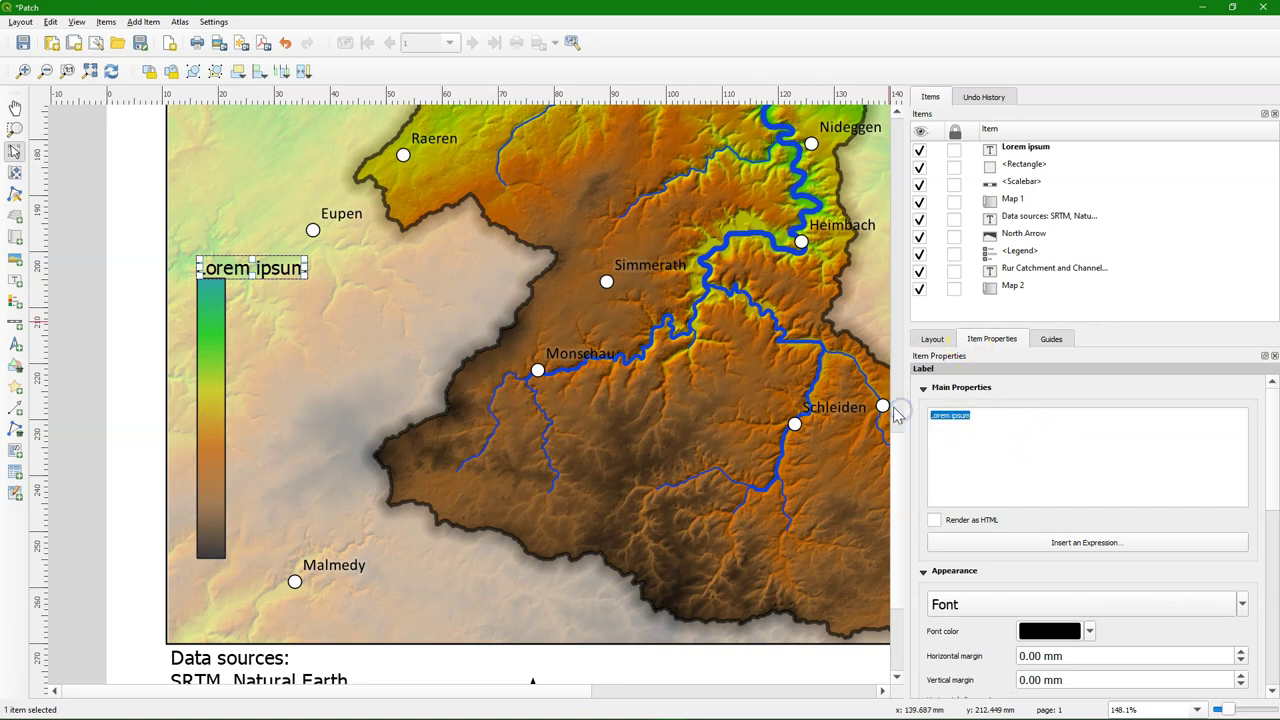
type("Elevation")
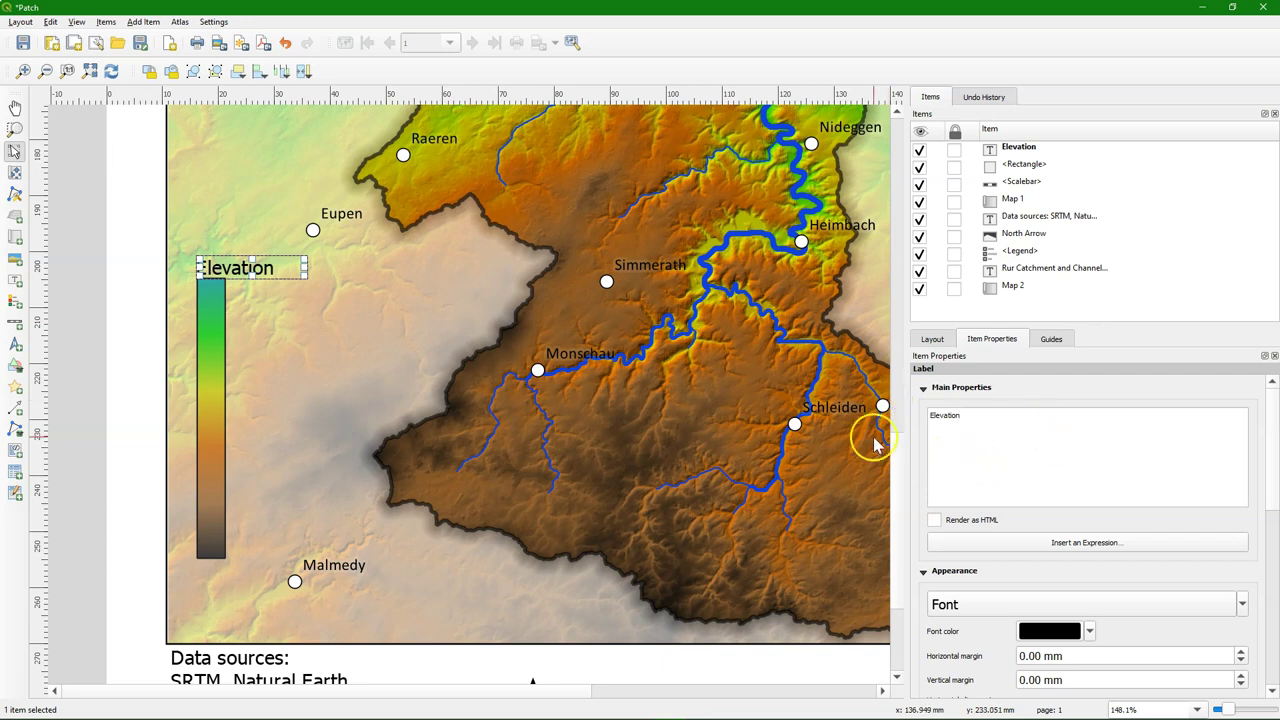
left_click(283, 316)
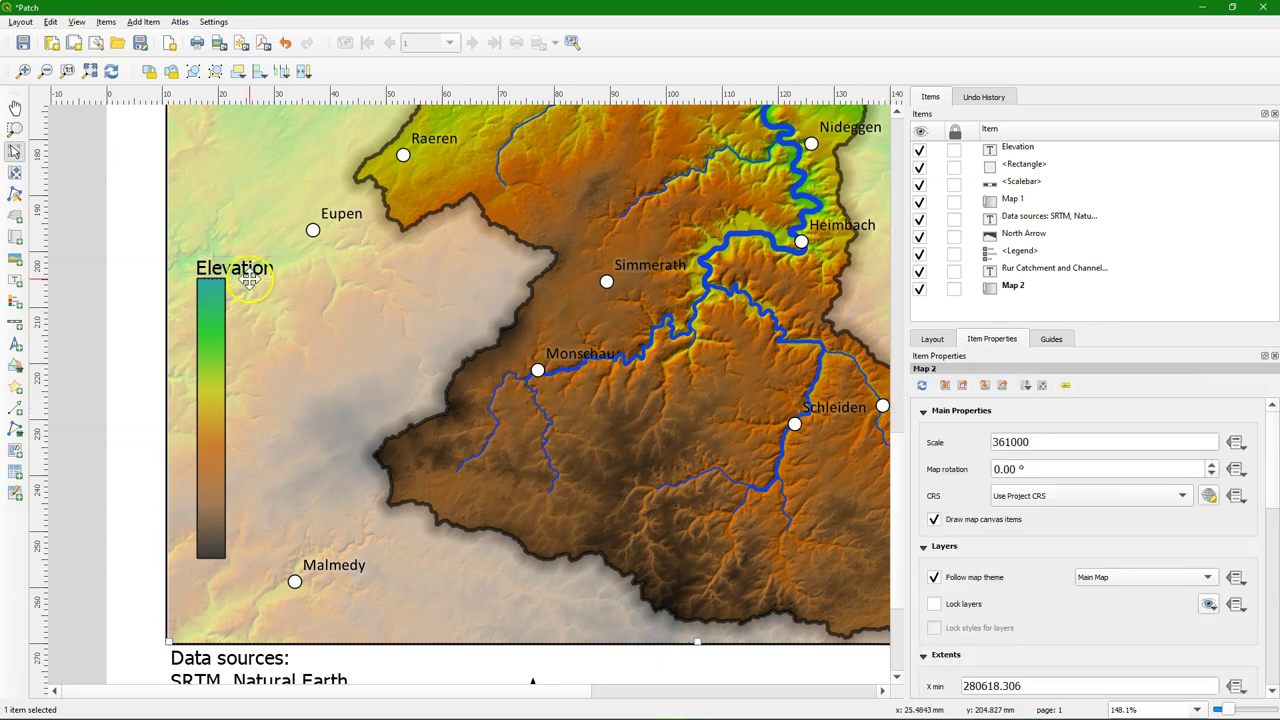
left_click(245, 262)
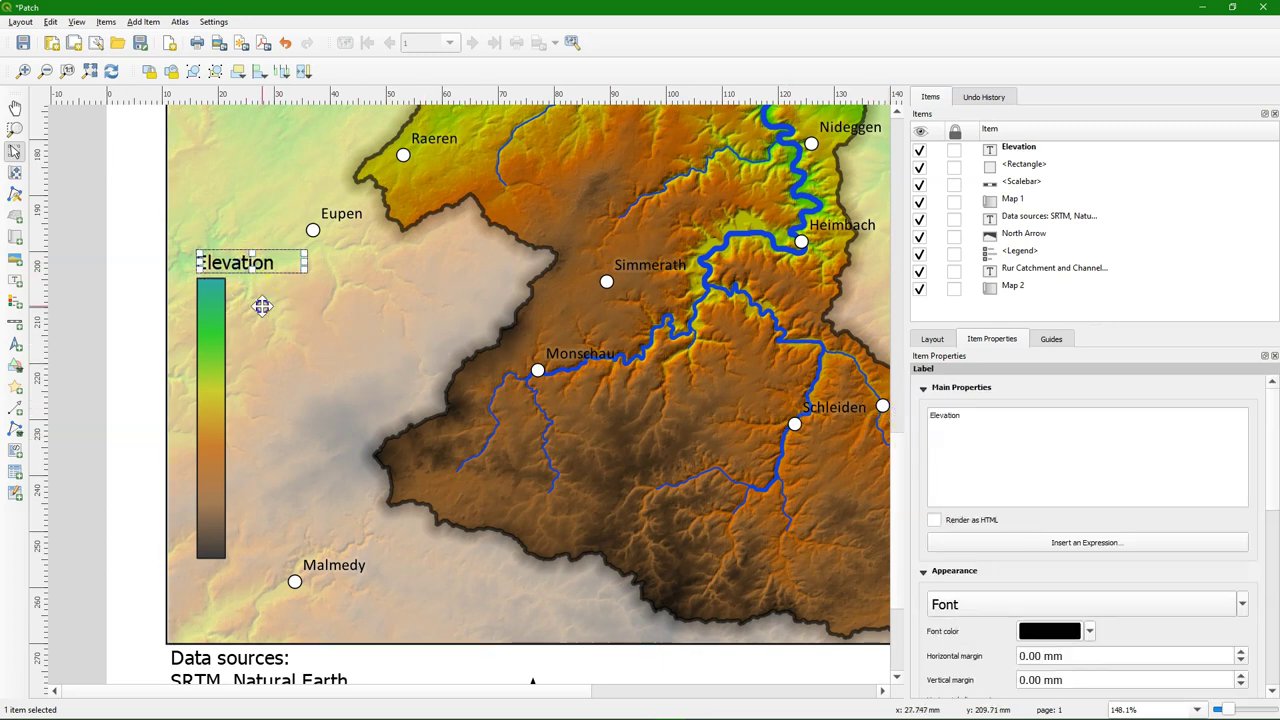
Draw a second label beside the bar's top and delete its placeholder text for an expression.
left_click(263, 303)
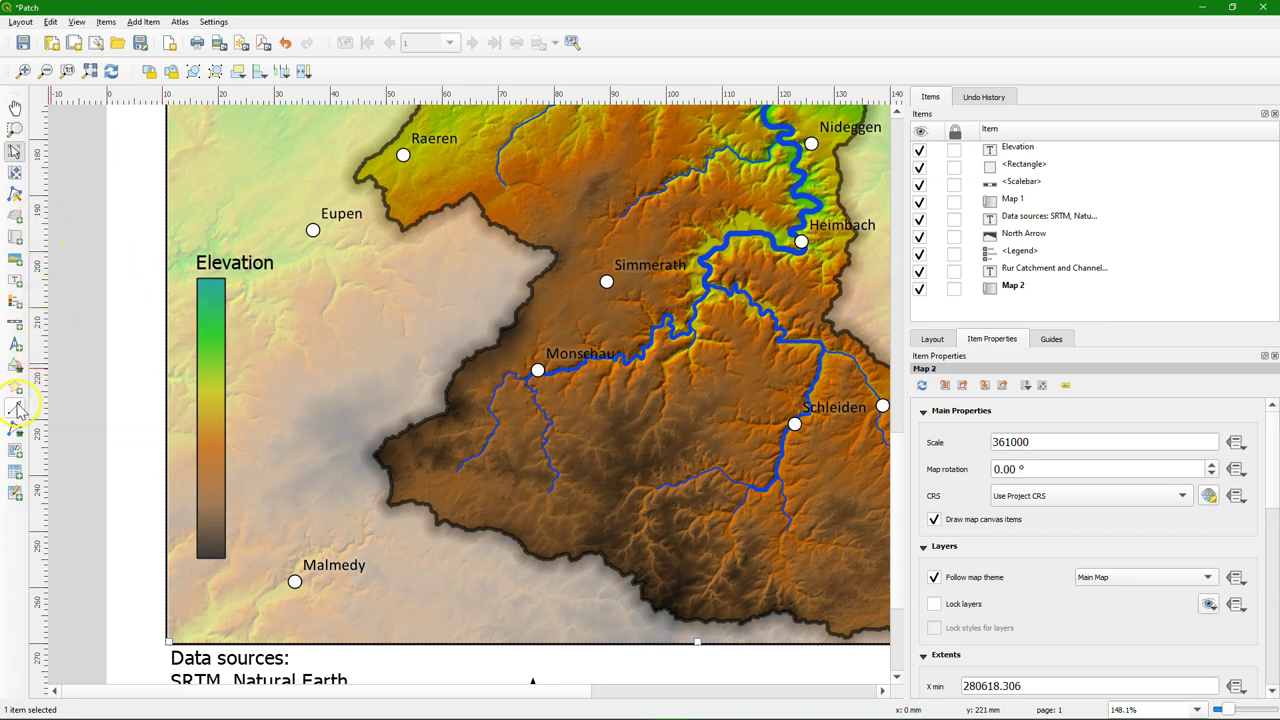
left_click(15, 281)
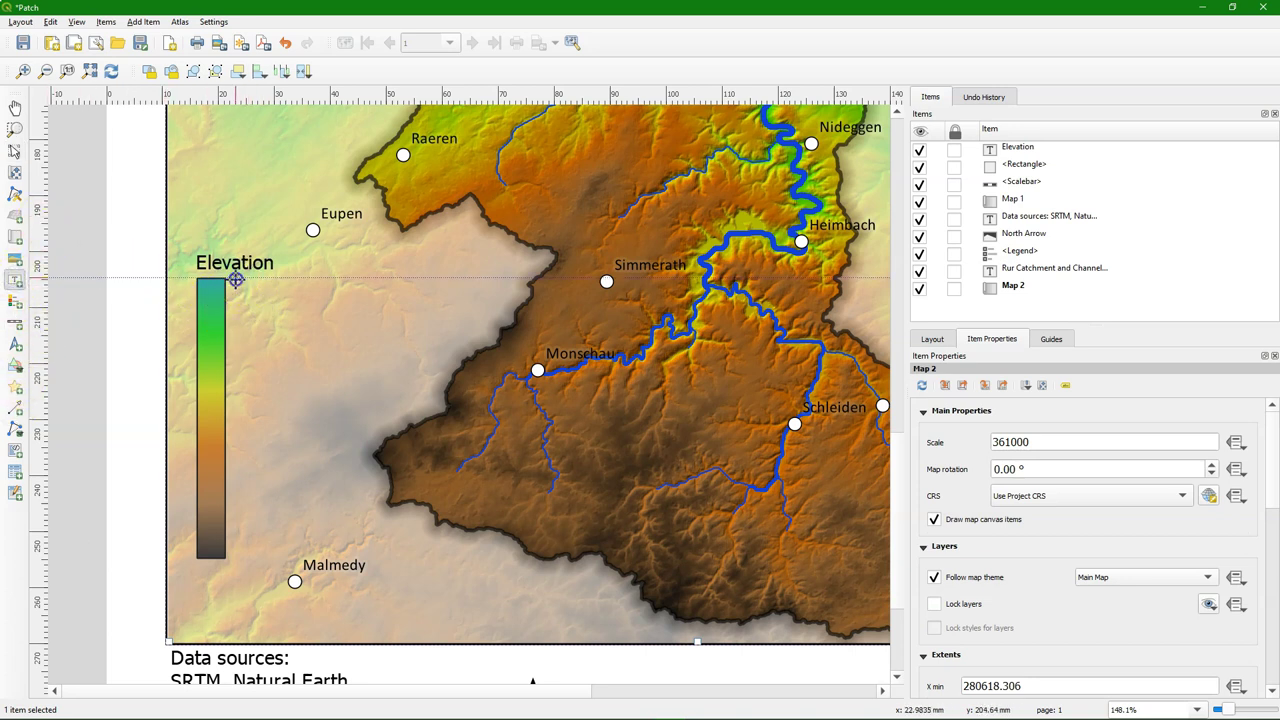
left_click_drag(236, 279, 287, 298)
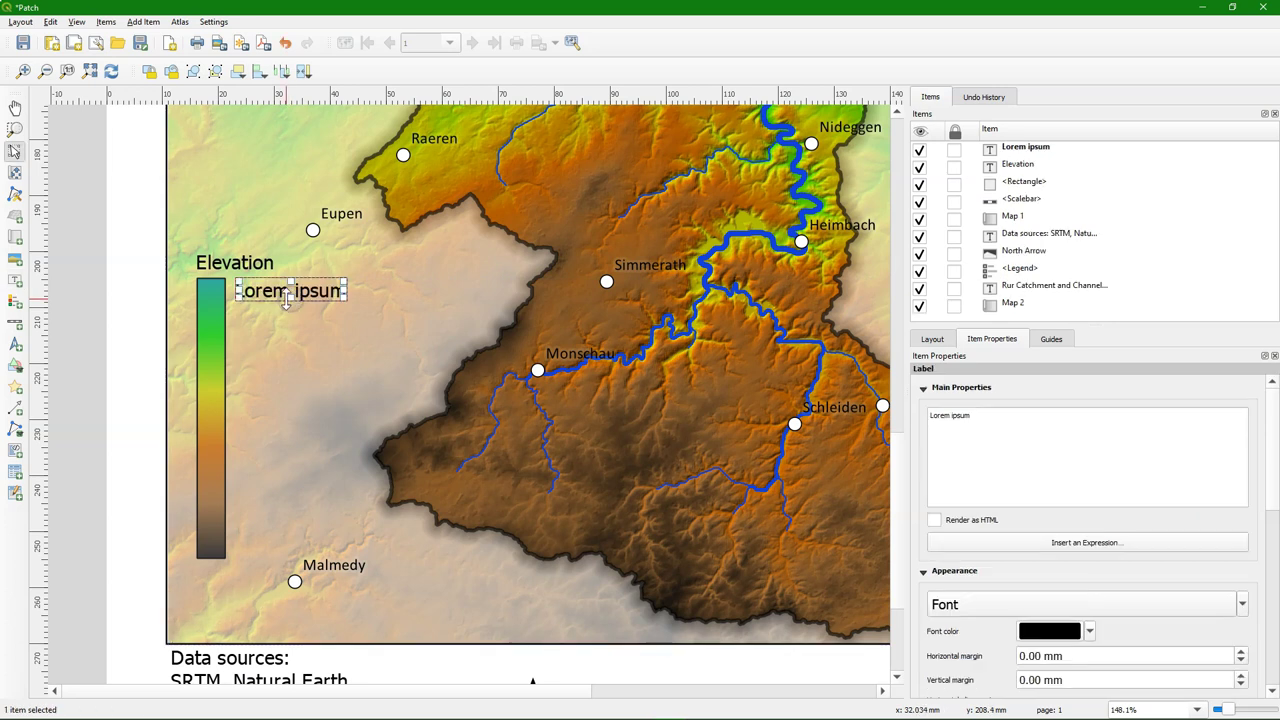
left_click_drag(983, 418, 917, 411)
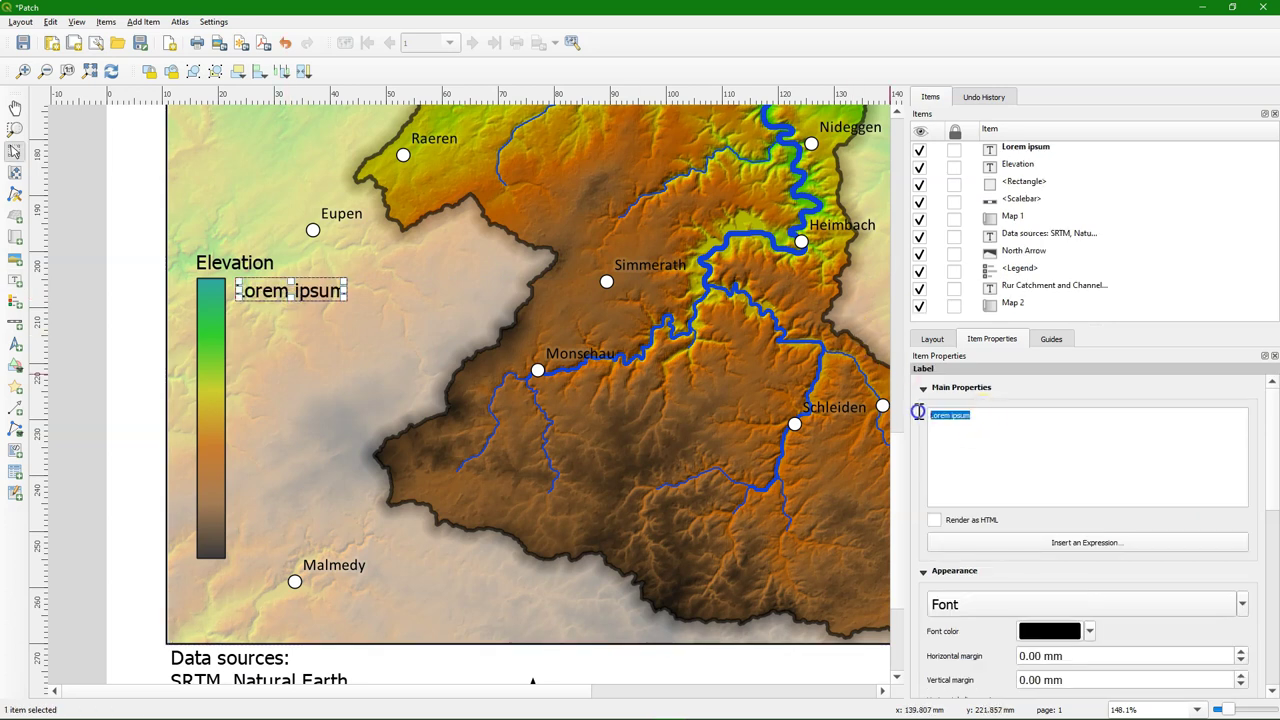
key("BackSpace")
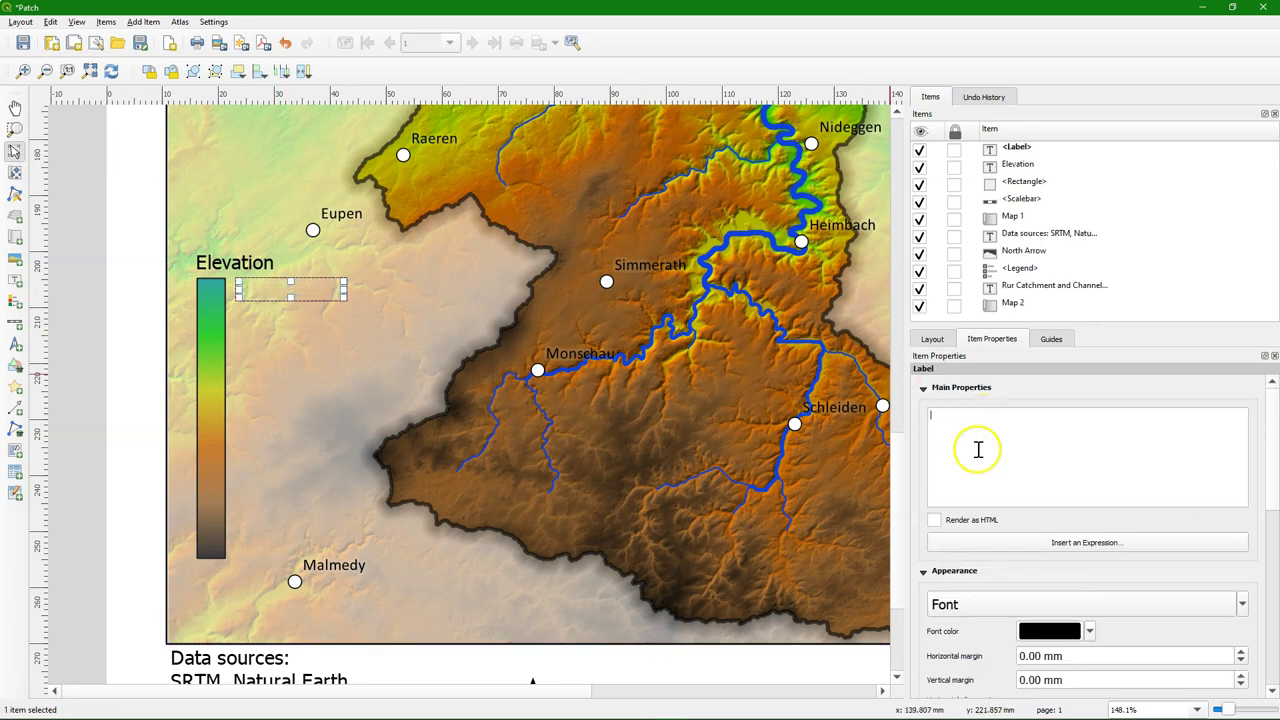
left_click(1068, 545)
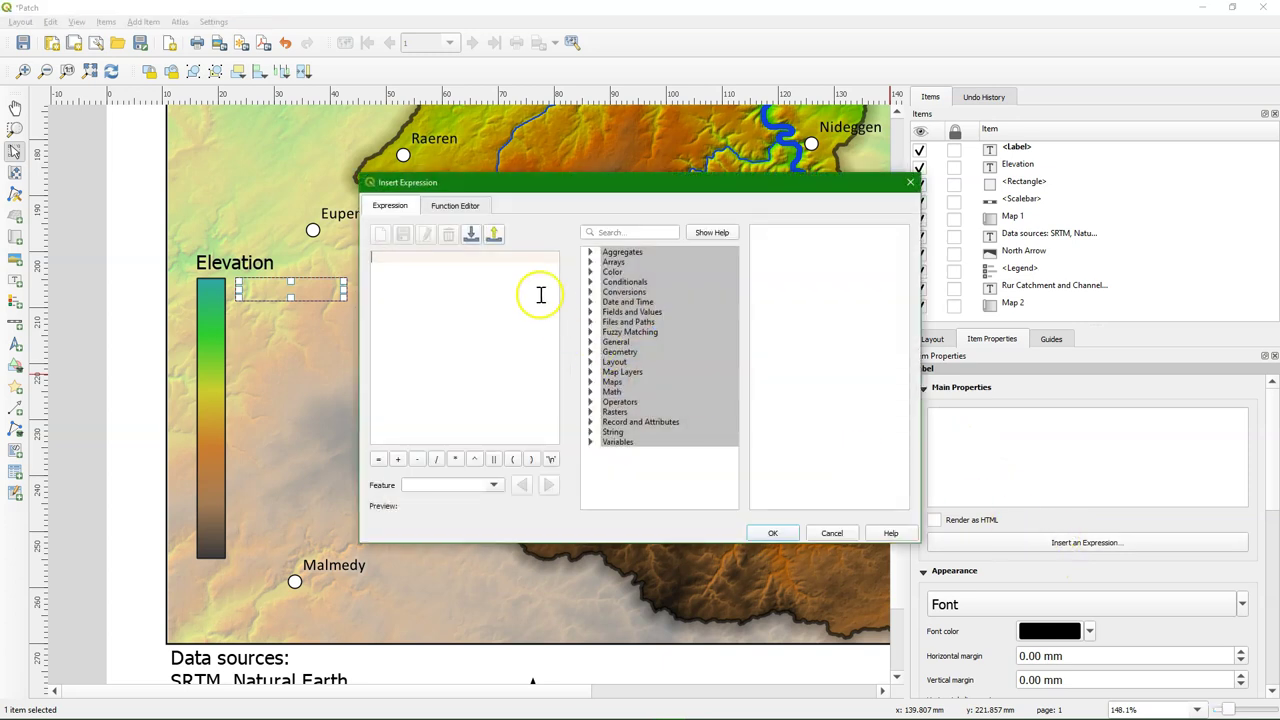
Start the expression with raster_statistic, using the DEM layer ID as first argument.
left_click(502, 306)
left_click(591, 412)
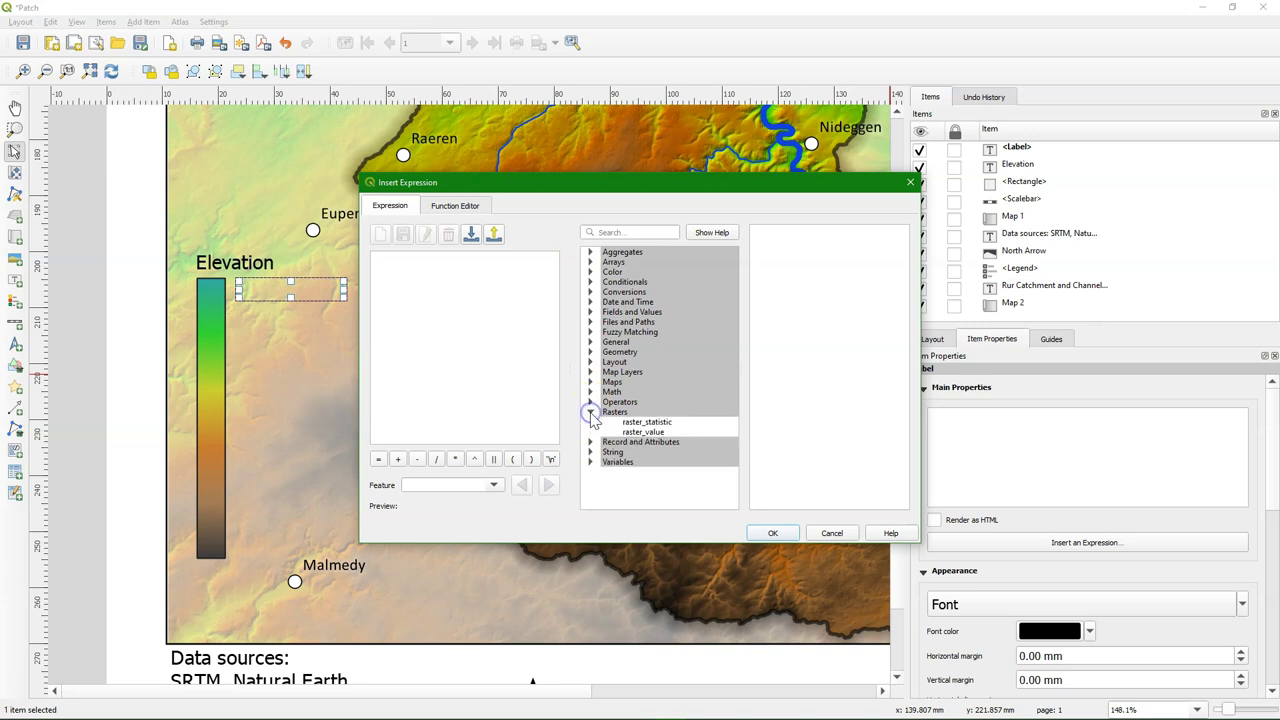
left_click(640, 422)
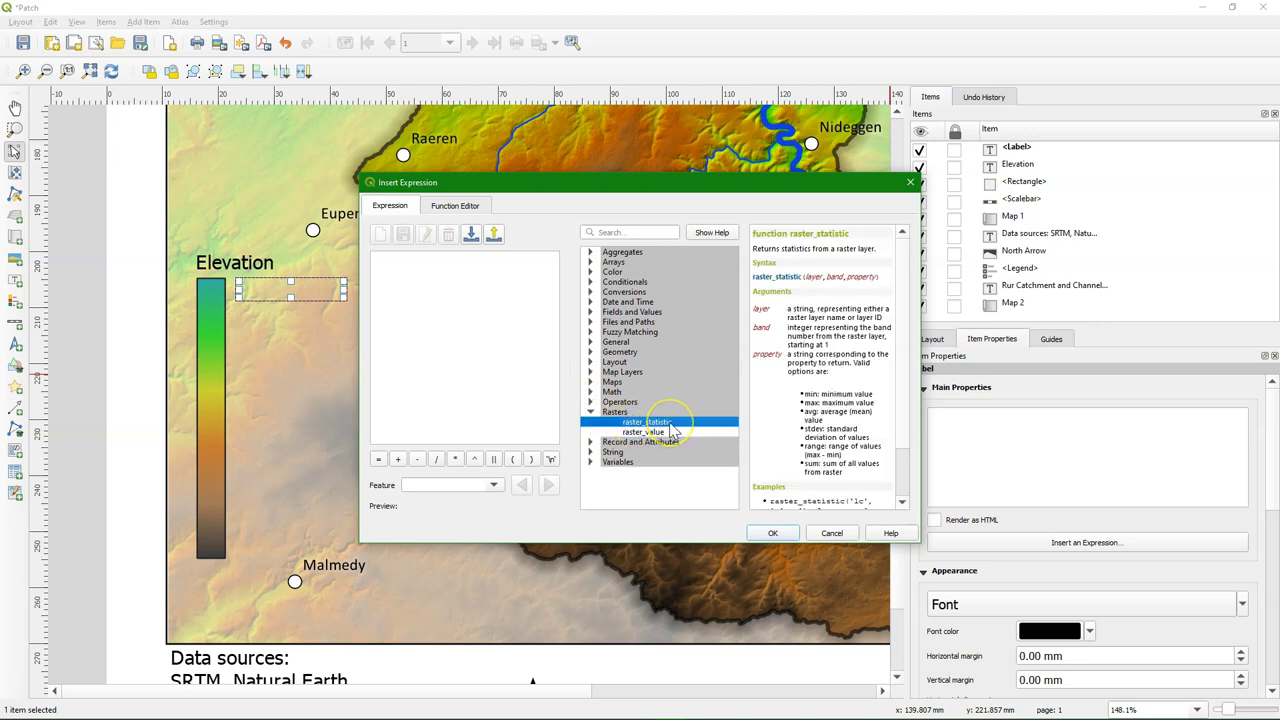
double_click(668, 423)
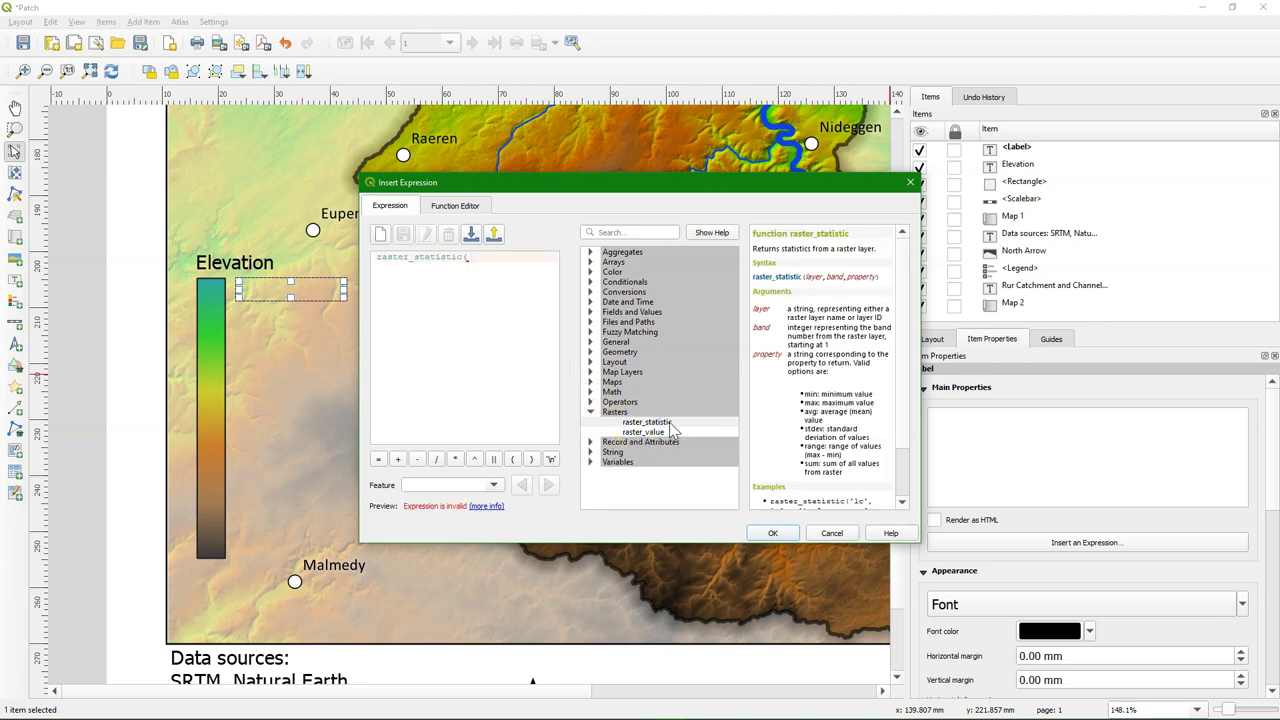
left_click(591, 372)
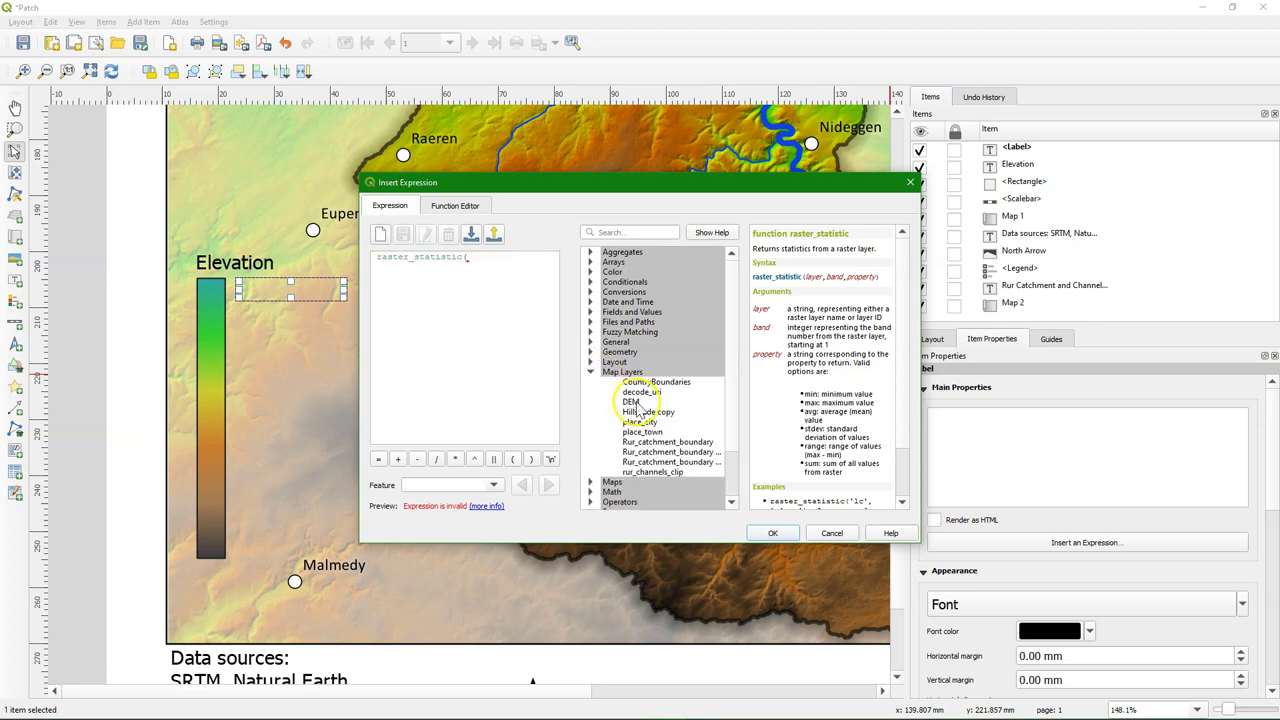
left_click(633, 402)
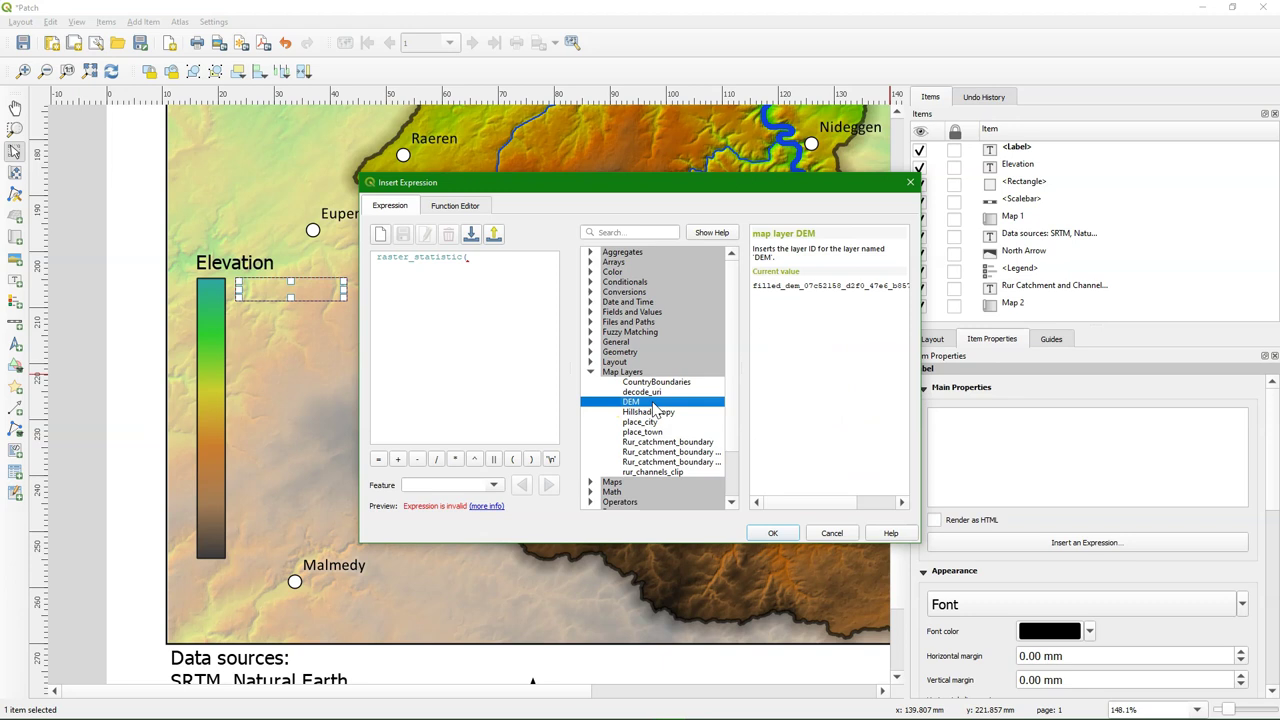
double_click(651, 403)
left_click(429, 360)
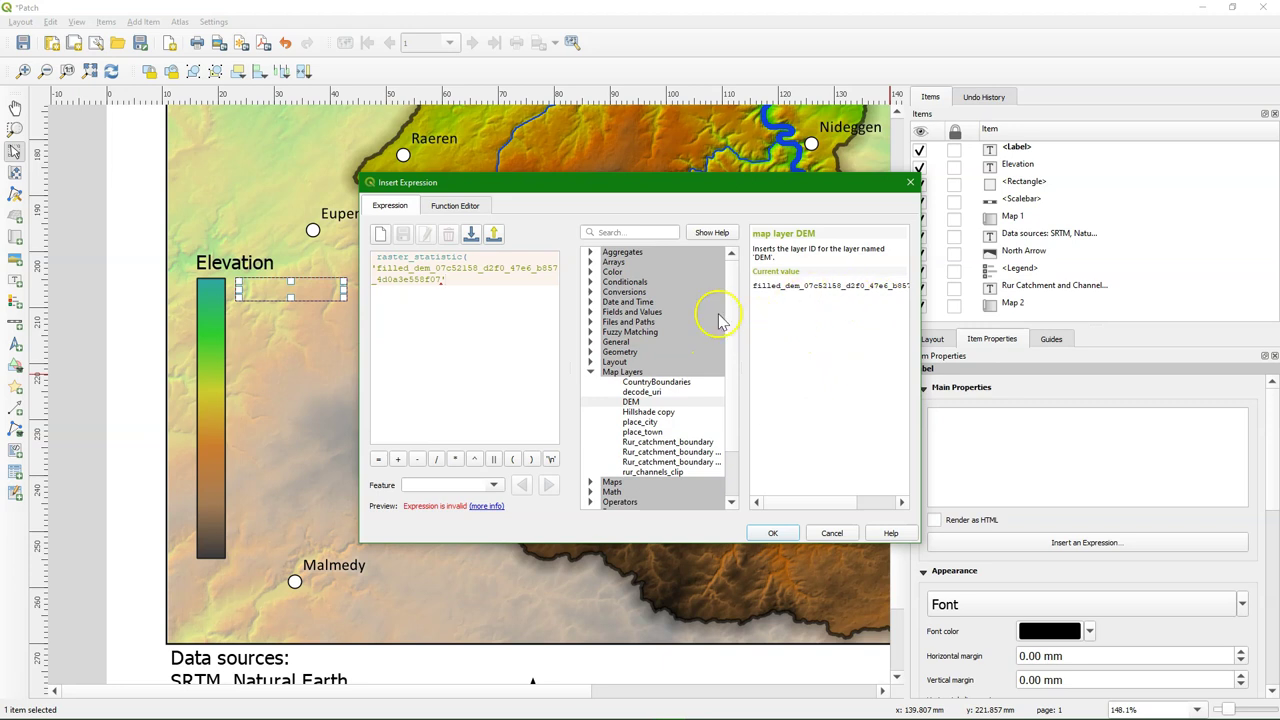
Finish it as raster_statistic(layer, 1, 'min') || ' m' and apply, showing 9 m.
left_click(639, 231)
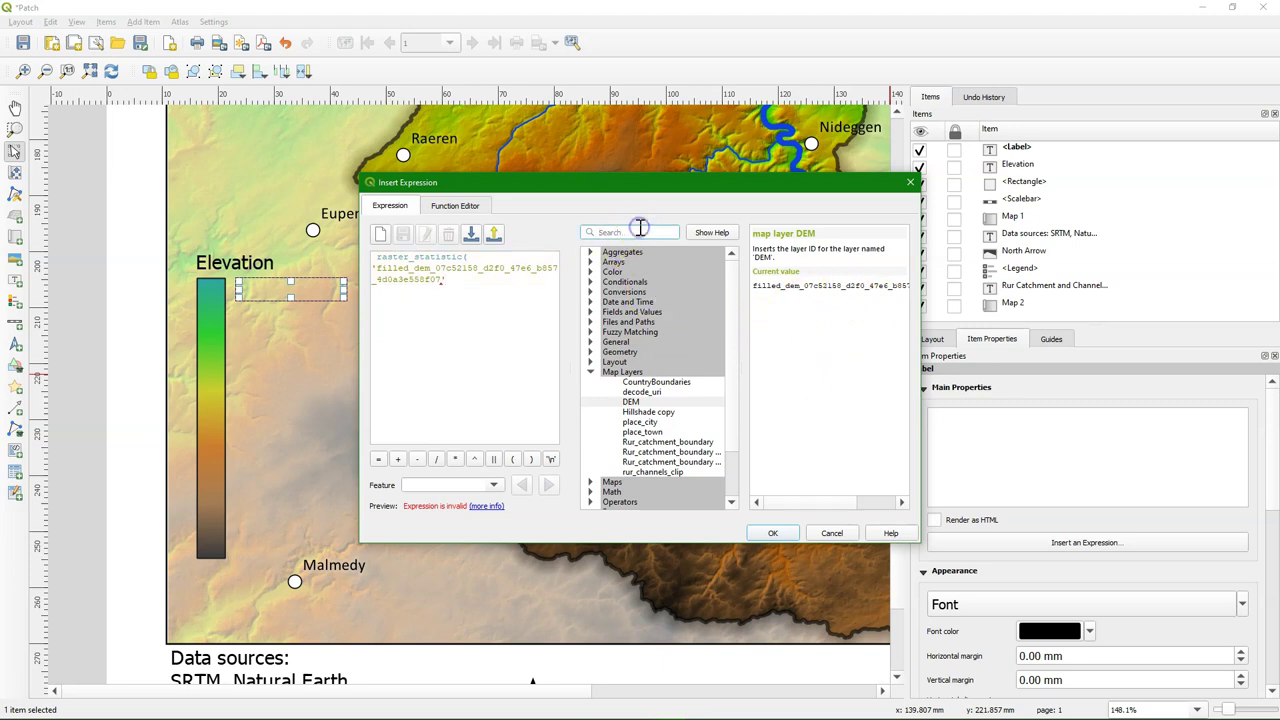
type("rast")
left_click(650, 262)
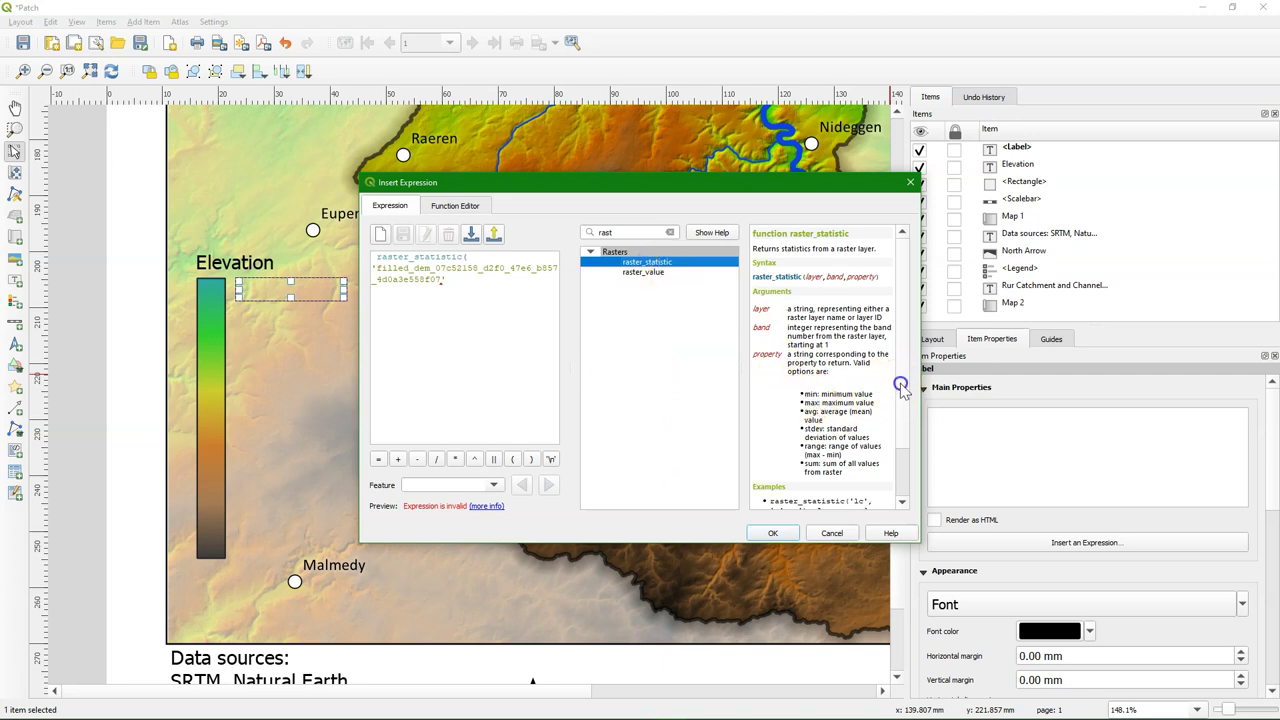
scroll(897, 440, "down", 3)
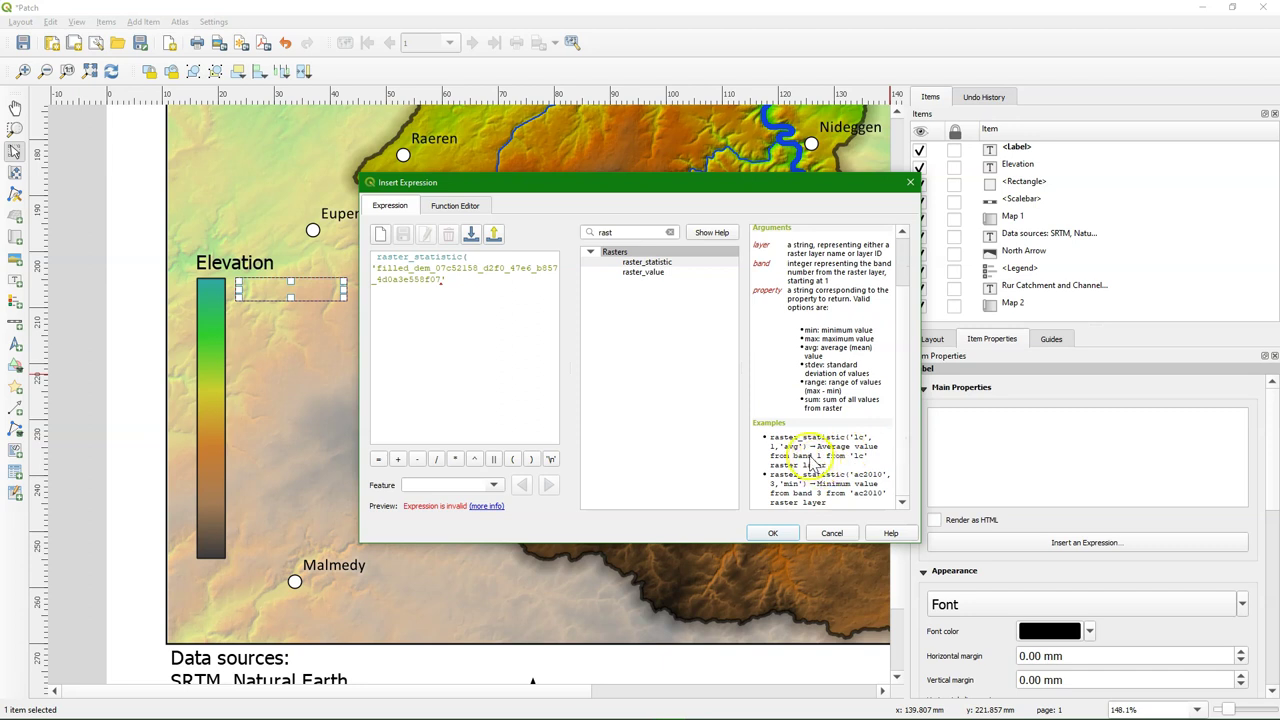
left_click(470, 283)
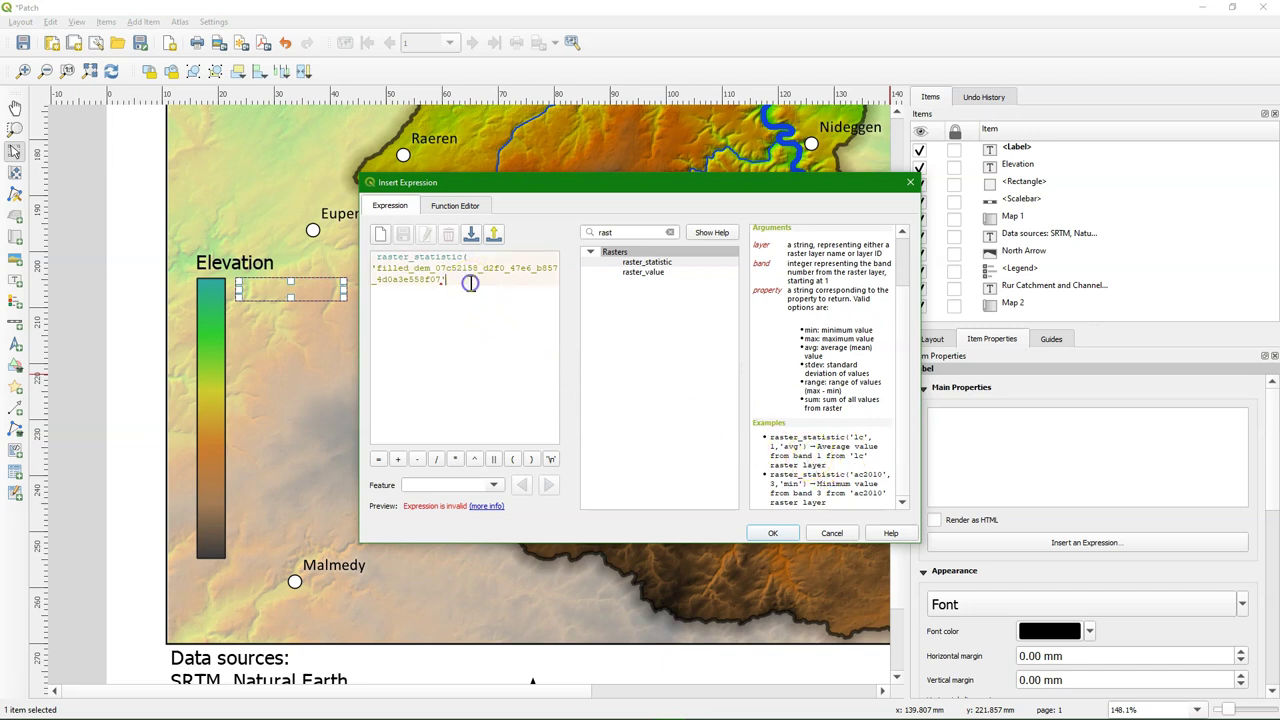
type(",")
left_click(484, 272)
type("1")
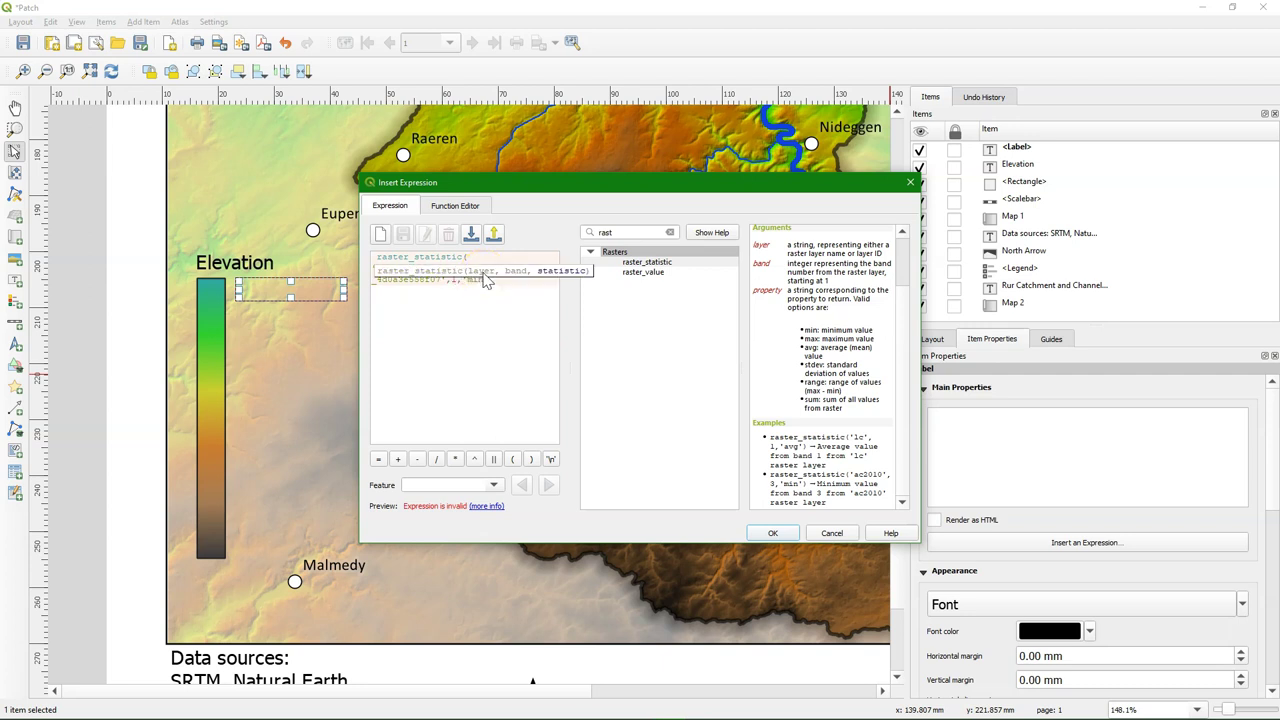
type(",'min')")
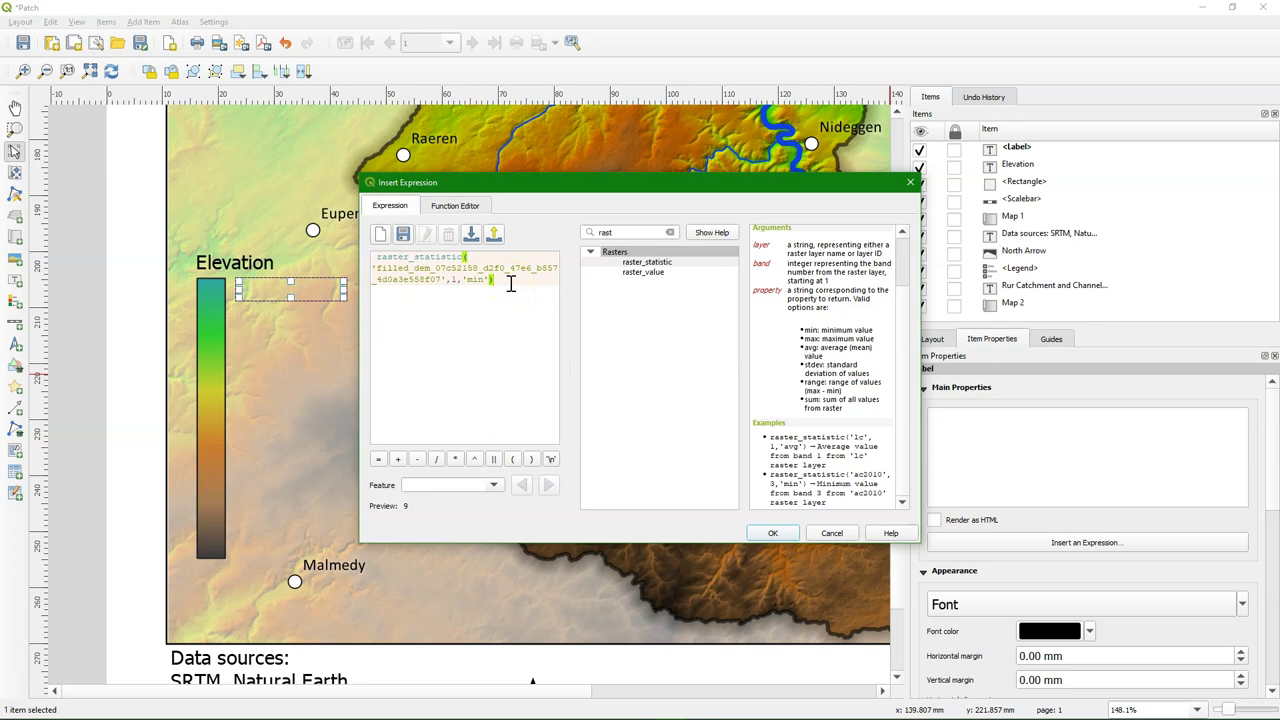
left_click(493, 459)
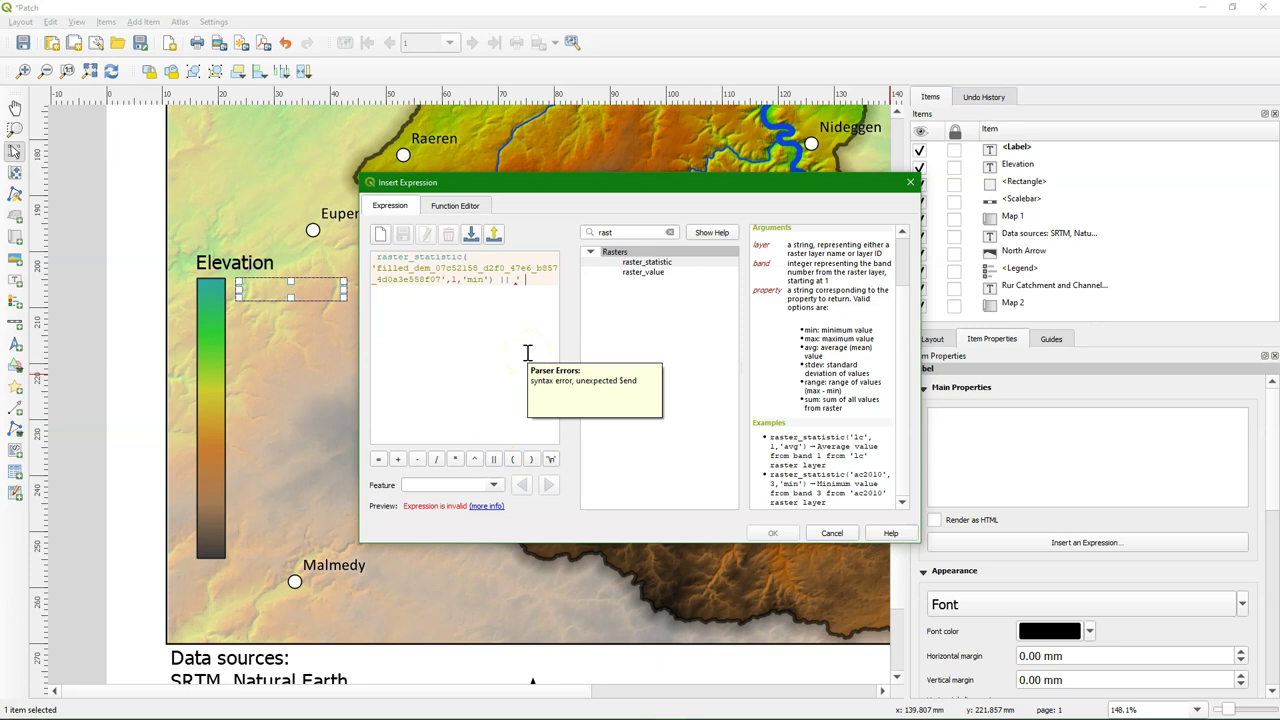
type("' m'")
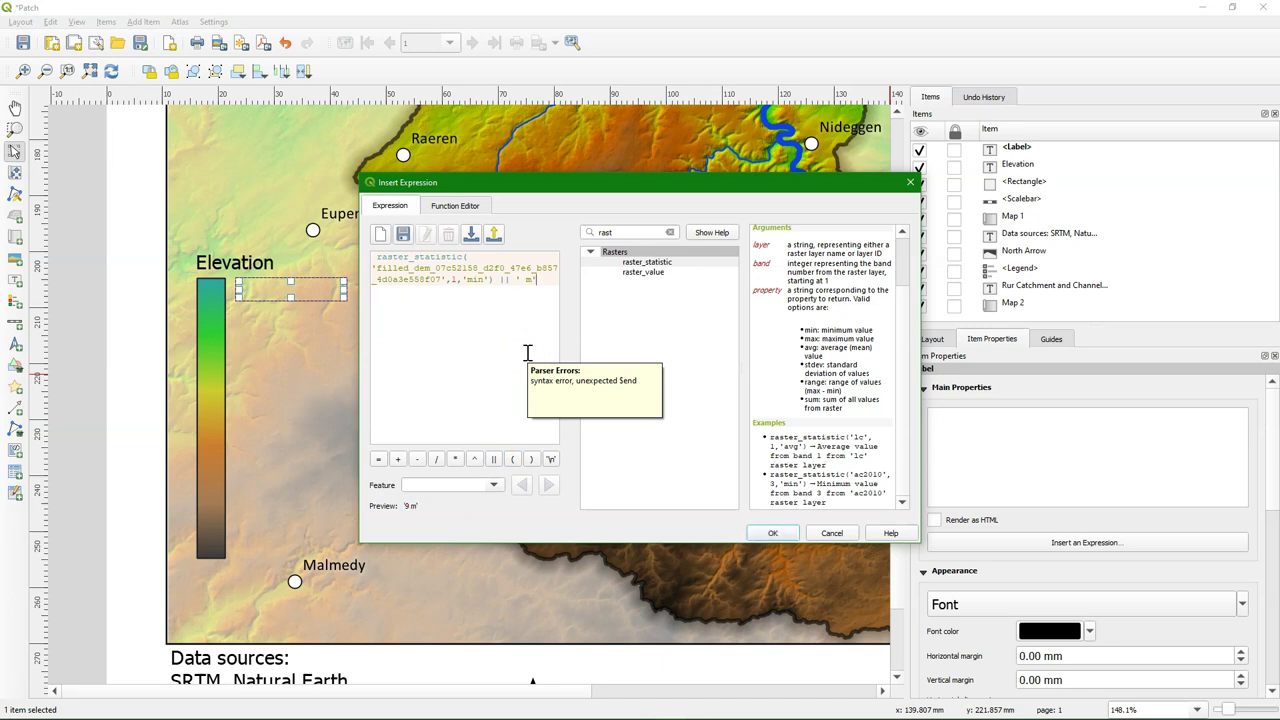
left_click(771, 533)
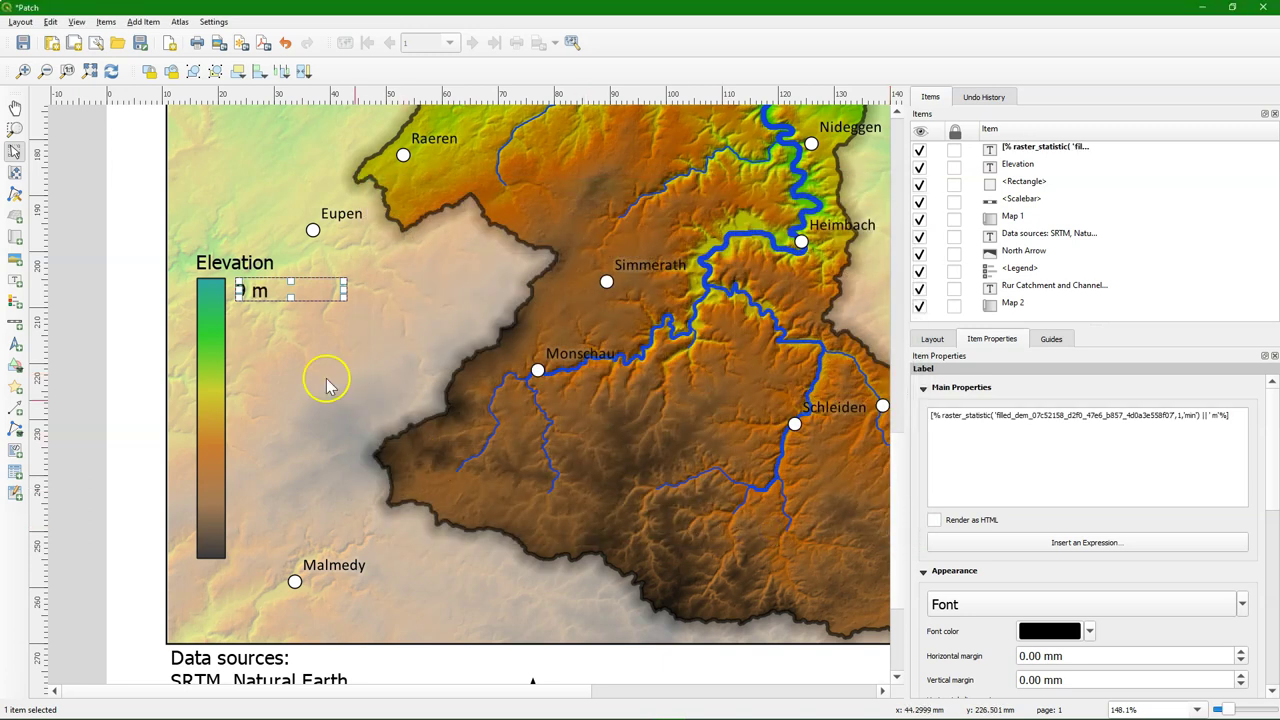
Duplicate the 9 m label, move the copy to the ramp's bottom, and left-align both labels.
left_click(277, 338)
left_click(316, 310)
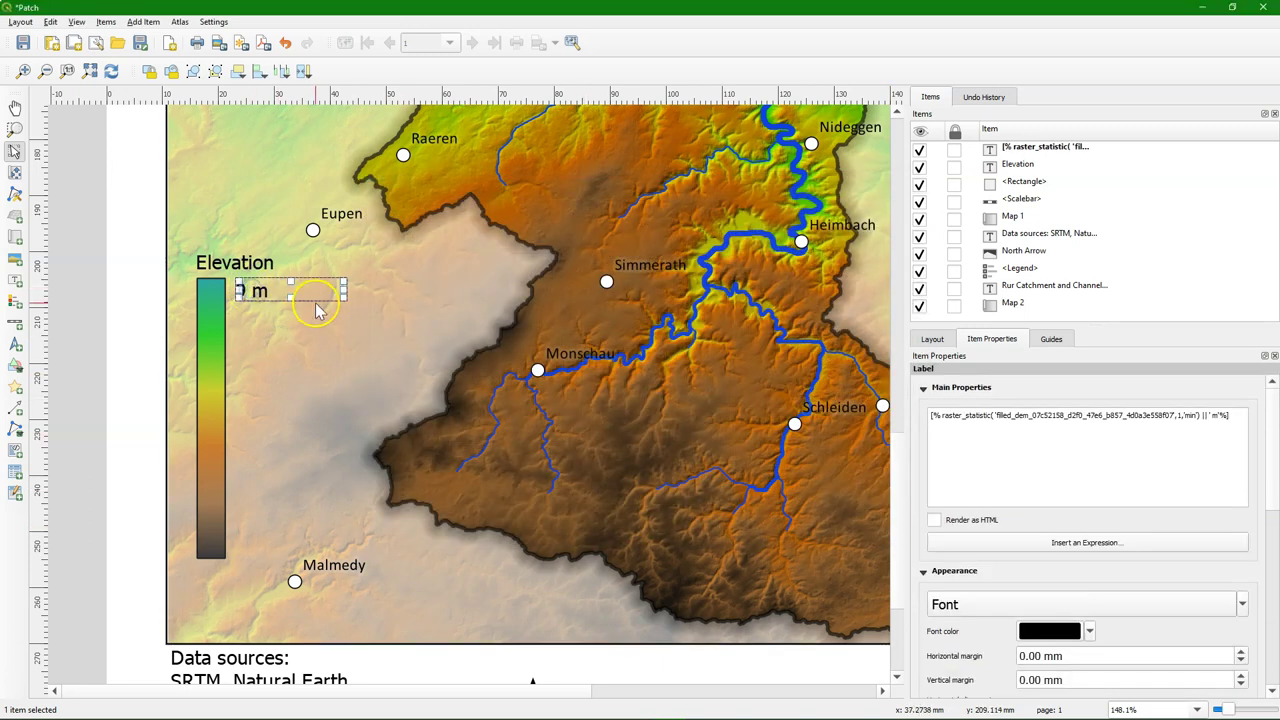
key("ctrl+v")
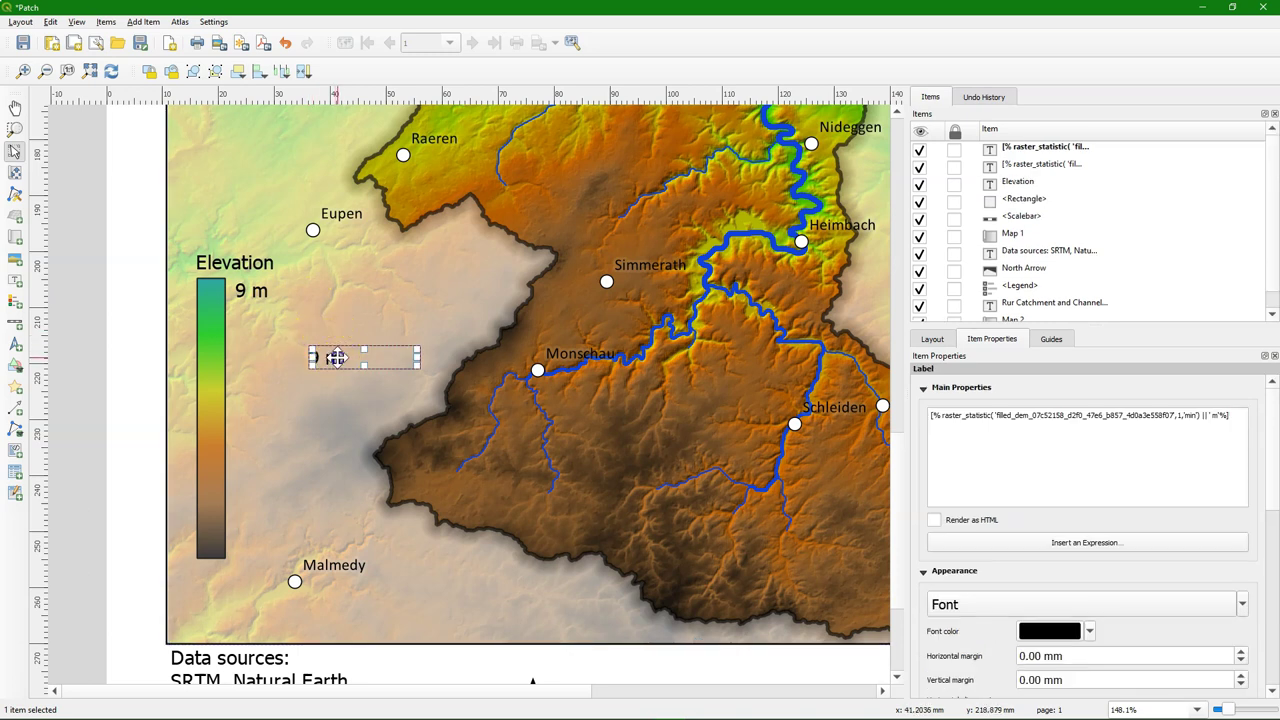
left_click_drag(338, 358, 265, 548)
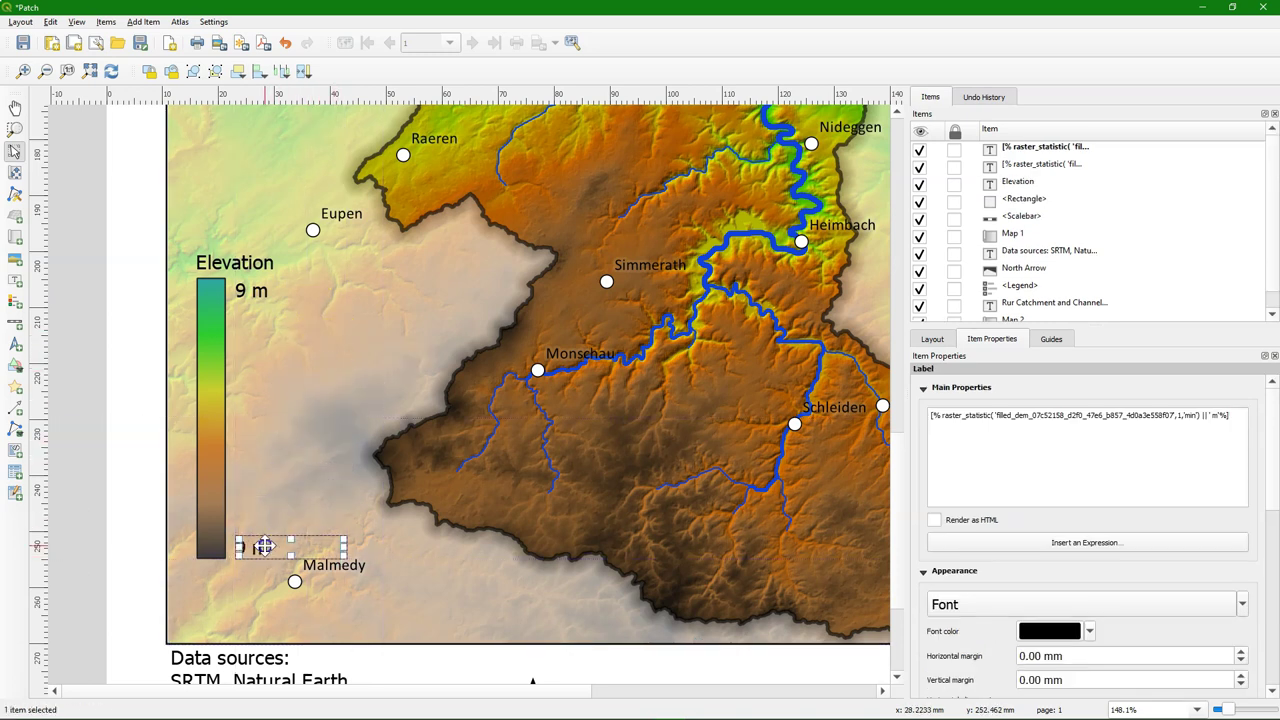
left_click(251, 289, "shift")
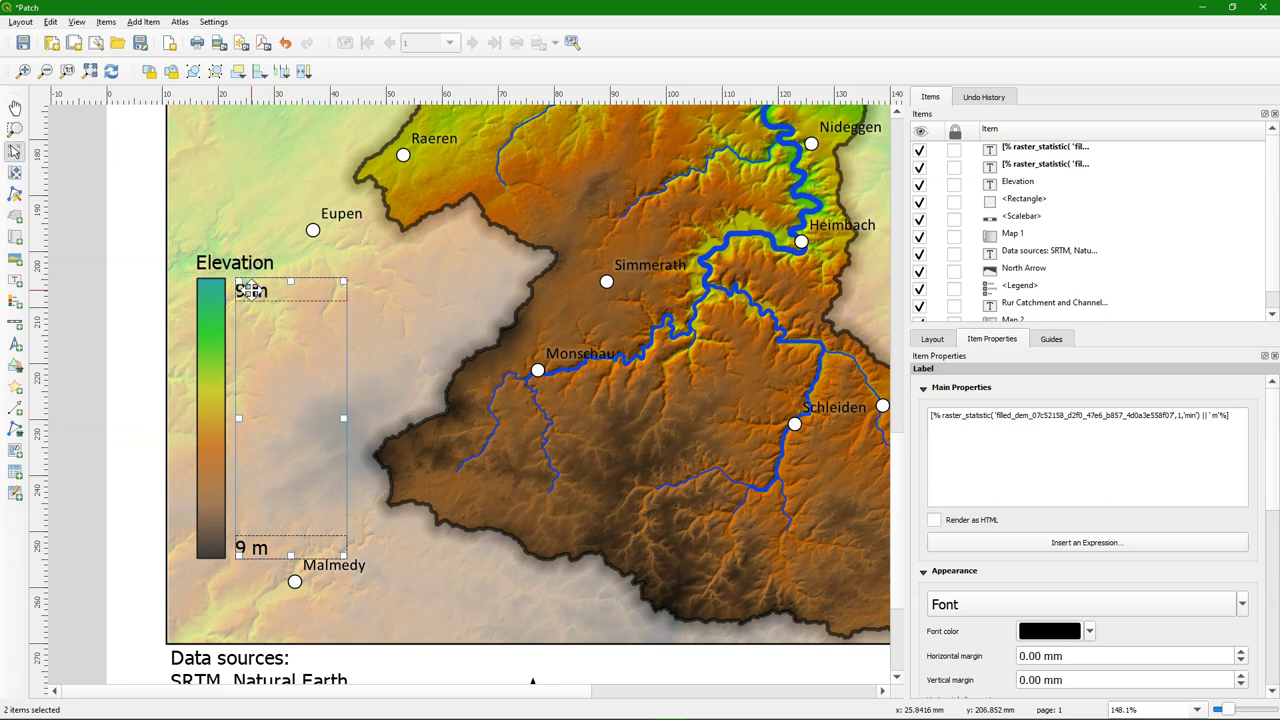
left_click(260, 75)
left_click(268, 94)
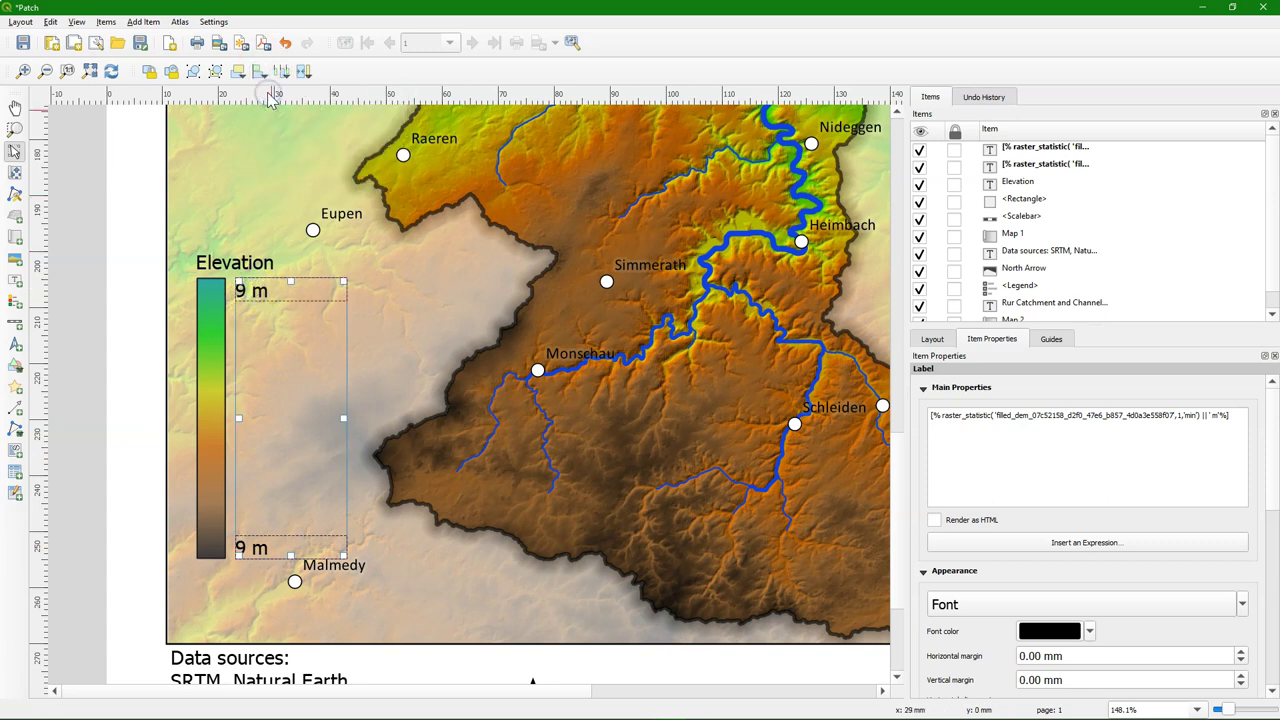
left_click(240, 593)
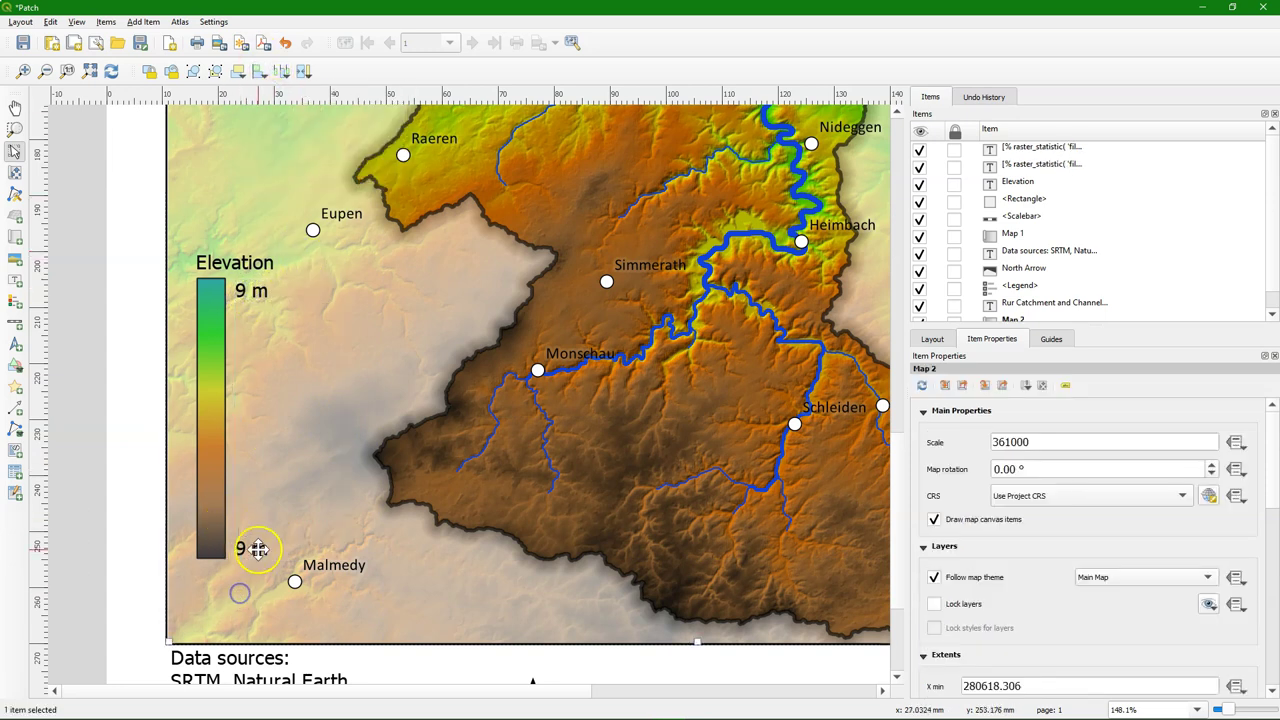
Change 'min' to 'max' in the bottom label's expression so it reads 707 m.
left_click(258, 549)
left_click(1188, 415)
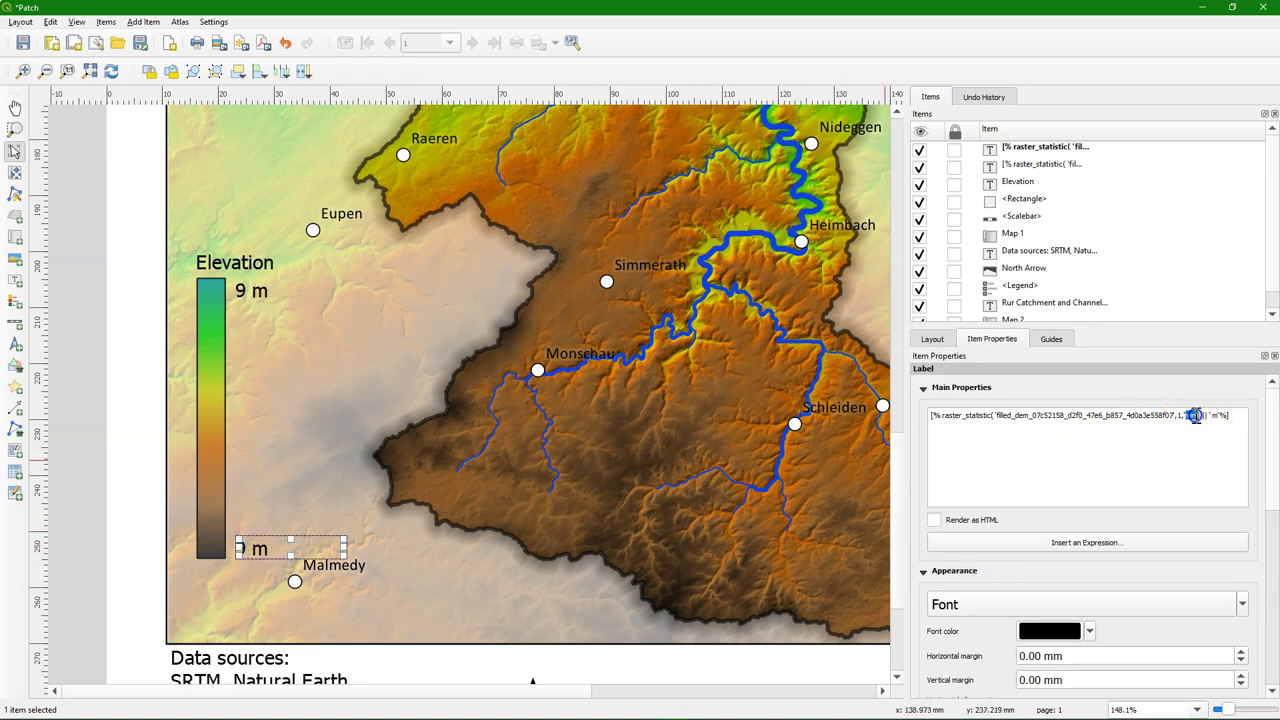
double_click(1194, 415)
type("max")
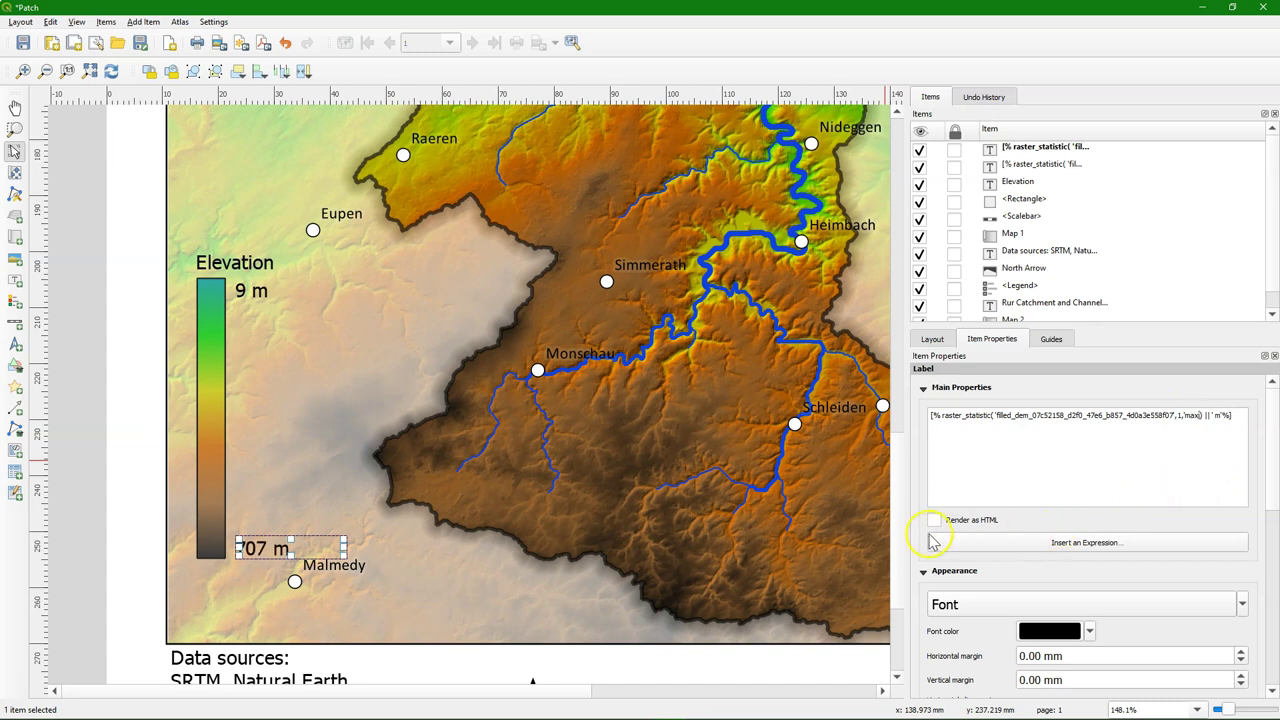
left_click(396, 566)
left_click(237, 489)
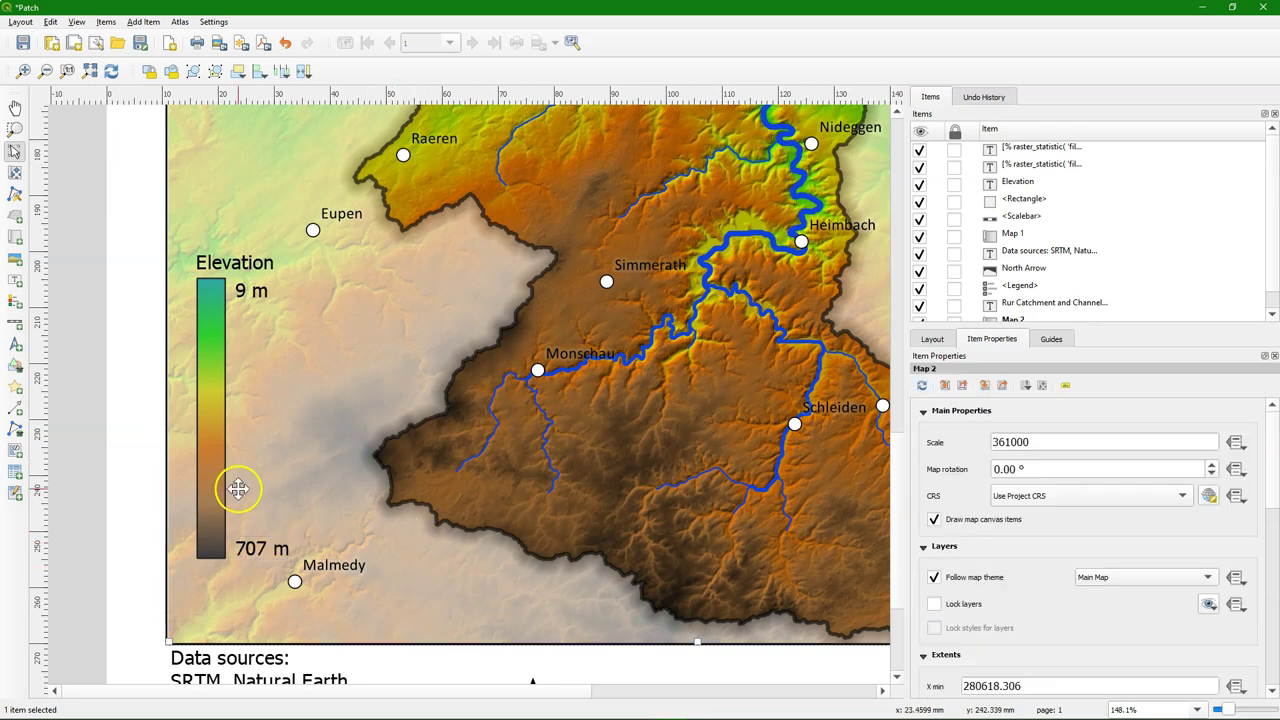
left_click(15, 176)
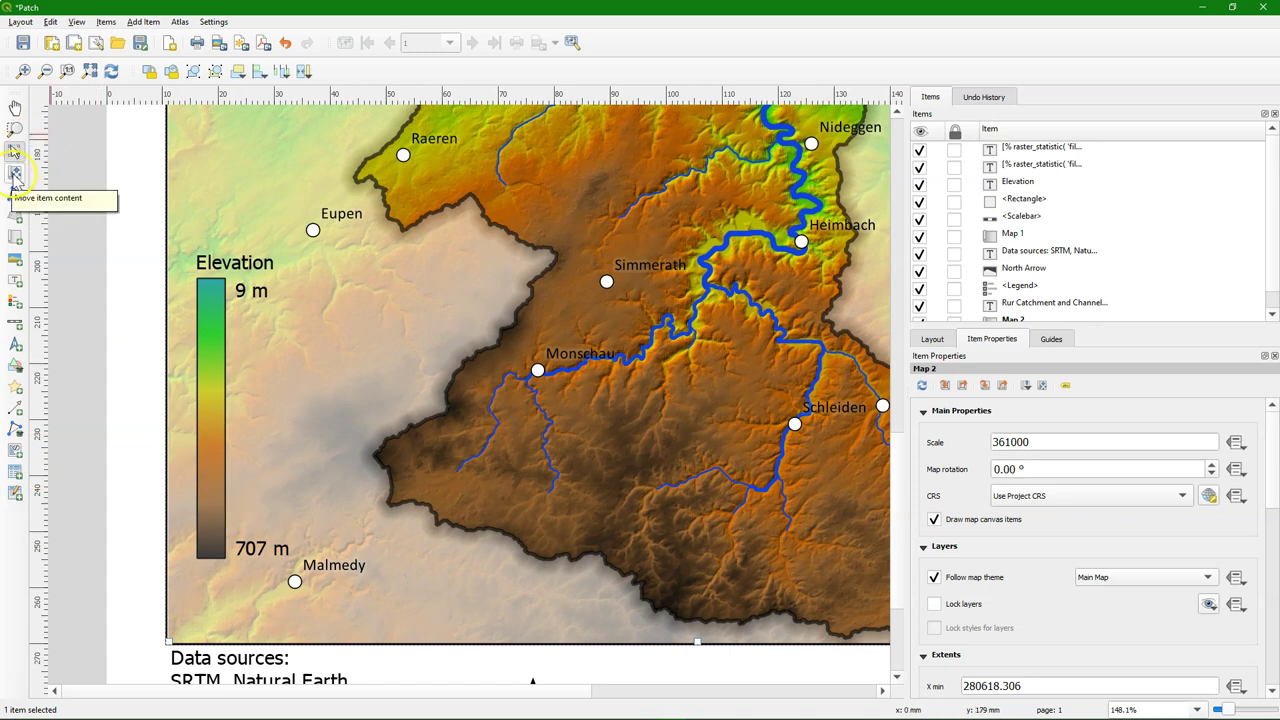
Add a frame around the Map 1 inset locator map.
left_click(86, 72)
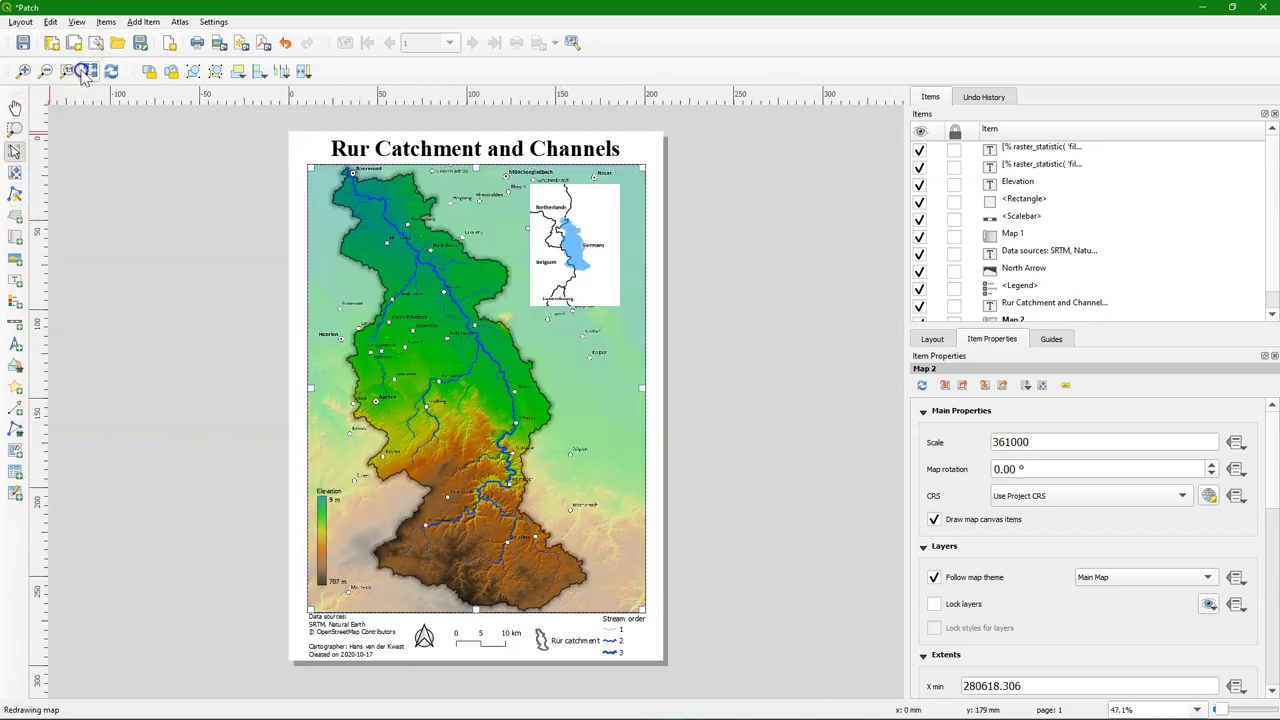
left_click(590, 275)
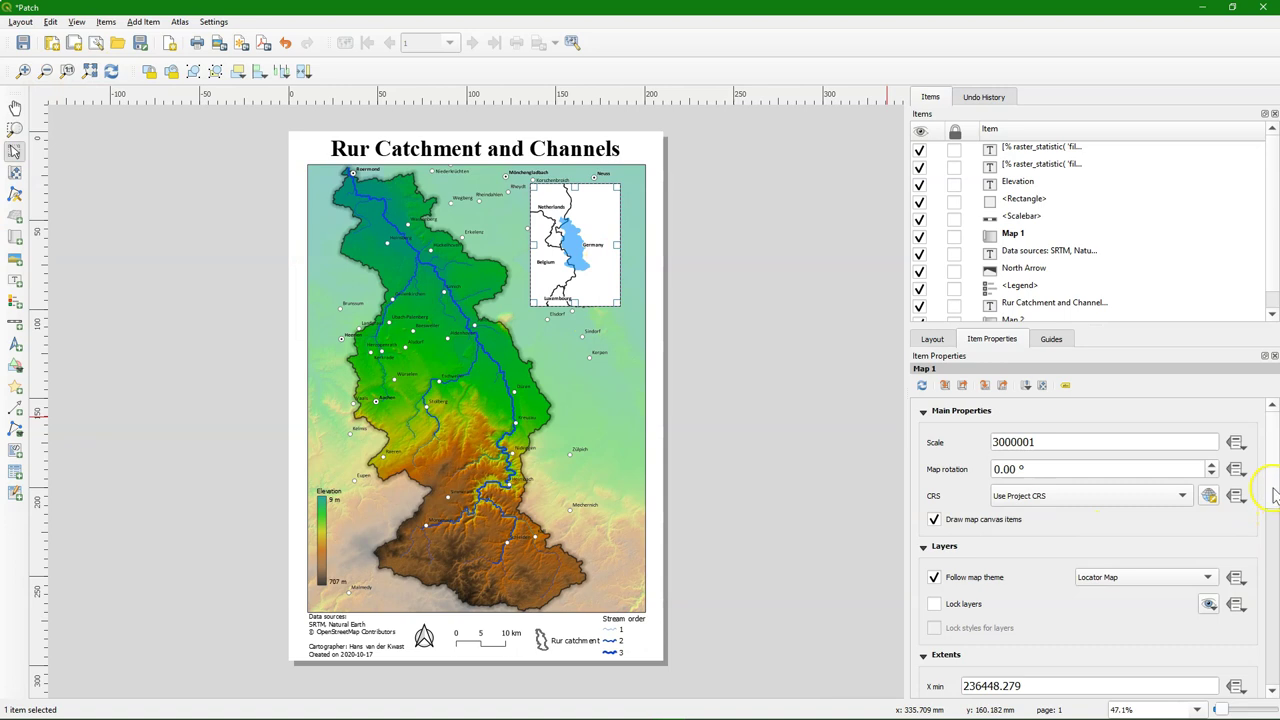
left_click_drag(1275, 493, 1263, 594)
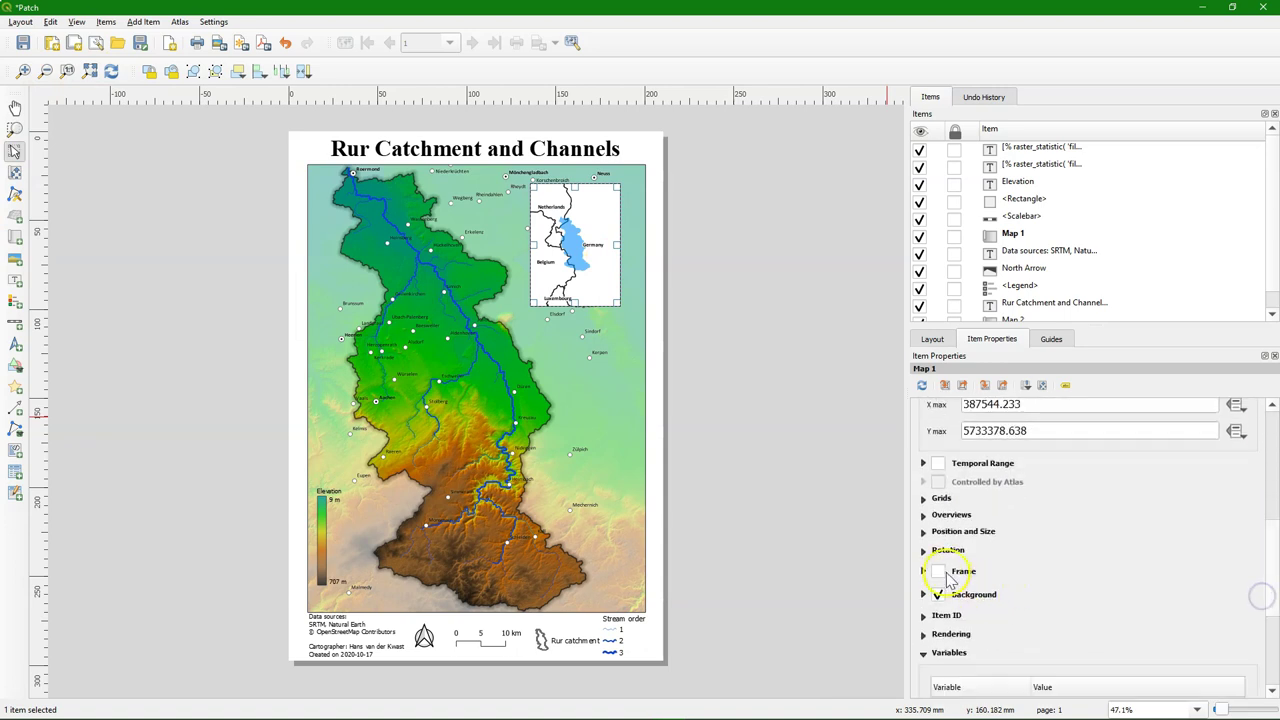
left_click(938, 571)
left_click(789, 548)
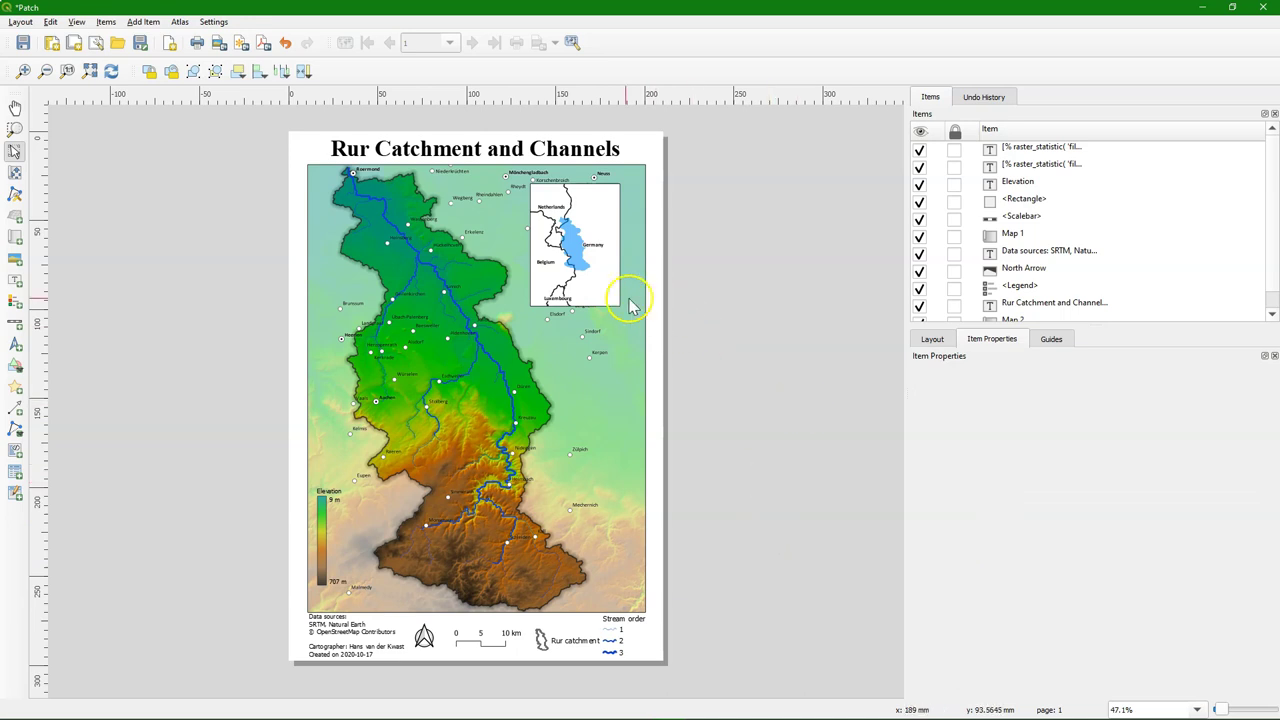
Make Map 1 a label blocking item in the main map's label settings.
left_click(588, 288)
left_click(612, 404)
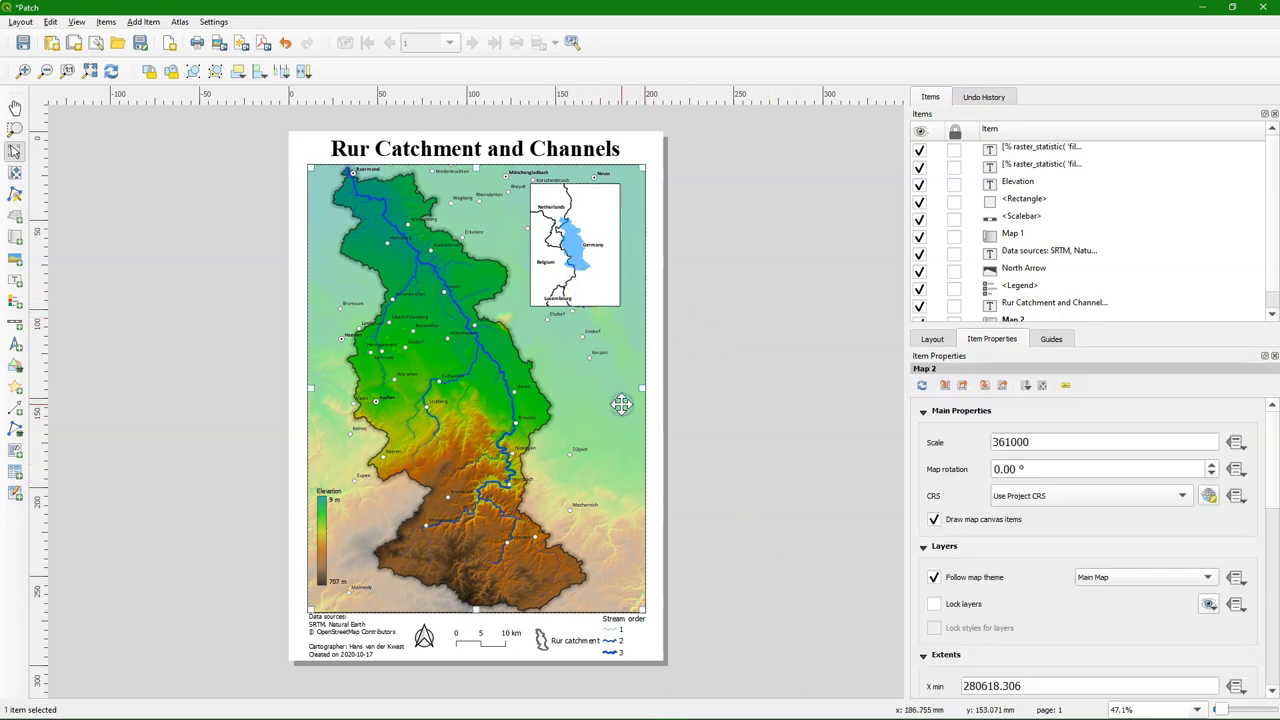
left_click(1066, 386)
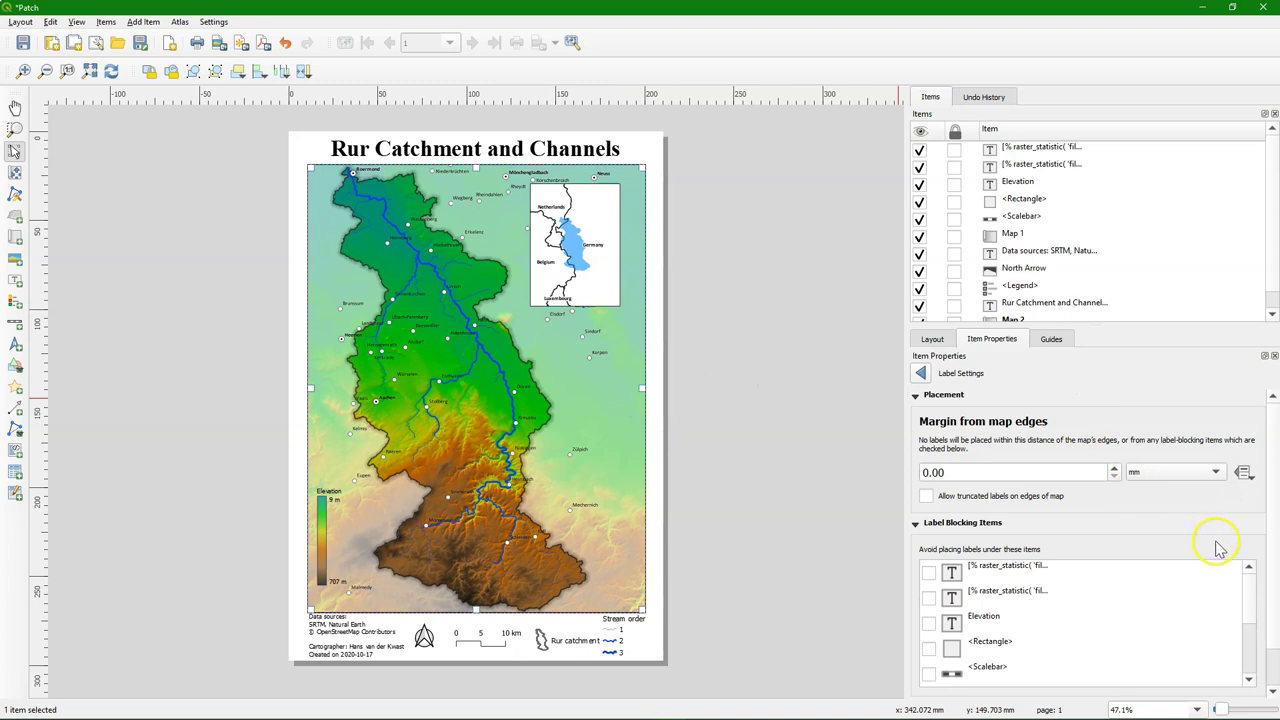
mouse_move(1249, 597)
left_mouse_down()
mouse_move(1245, 663)
mouse_move(1252, 620)
left_mouse_up()
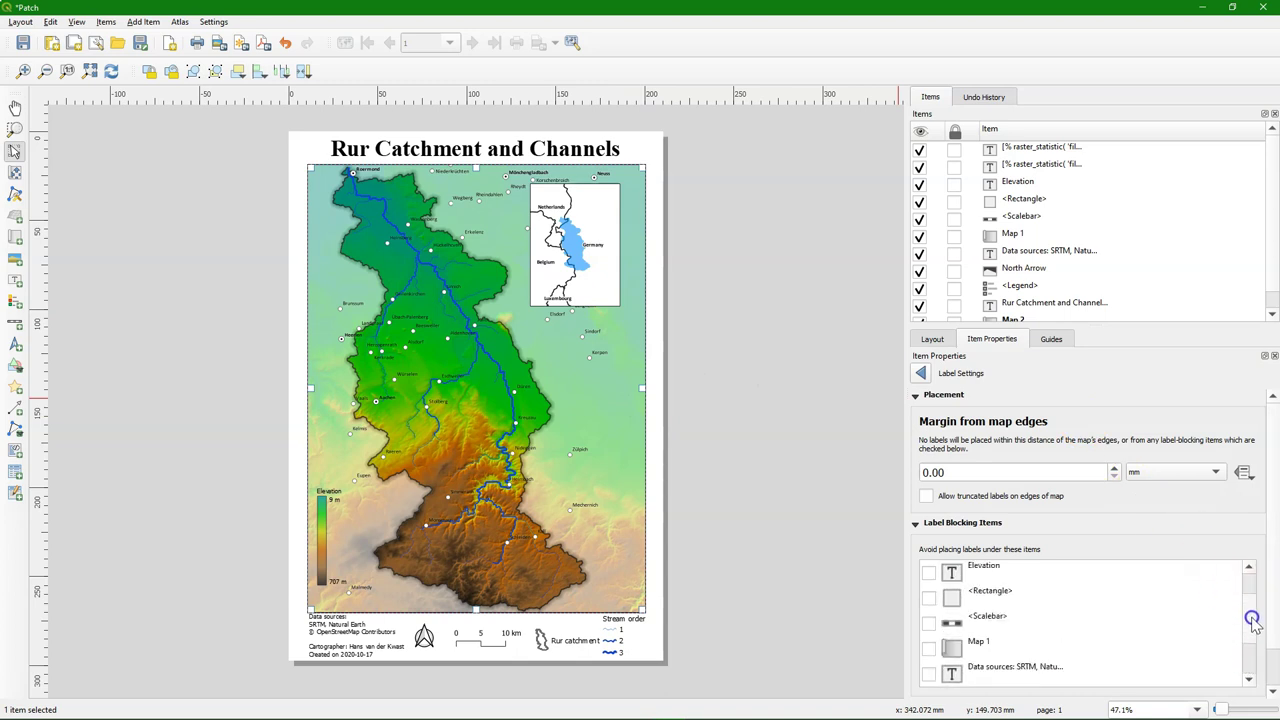
left_click(930, 649)
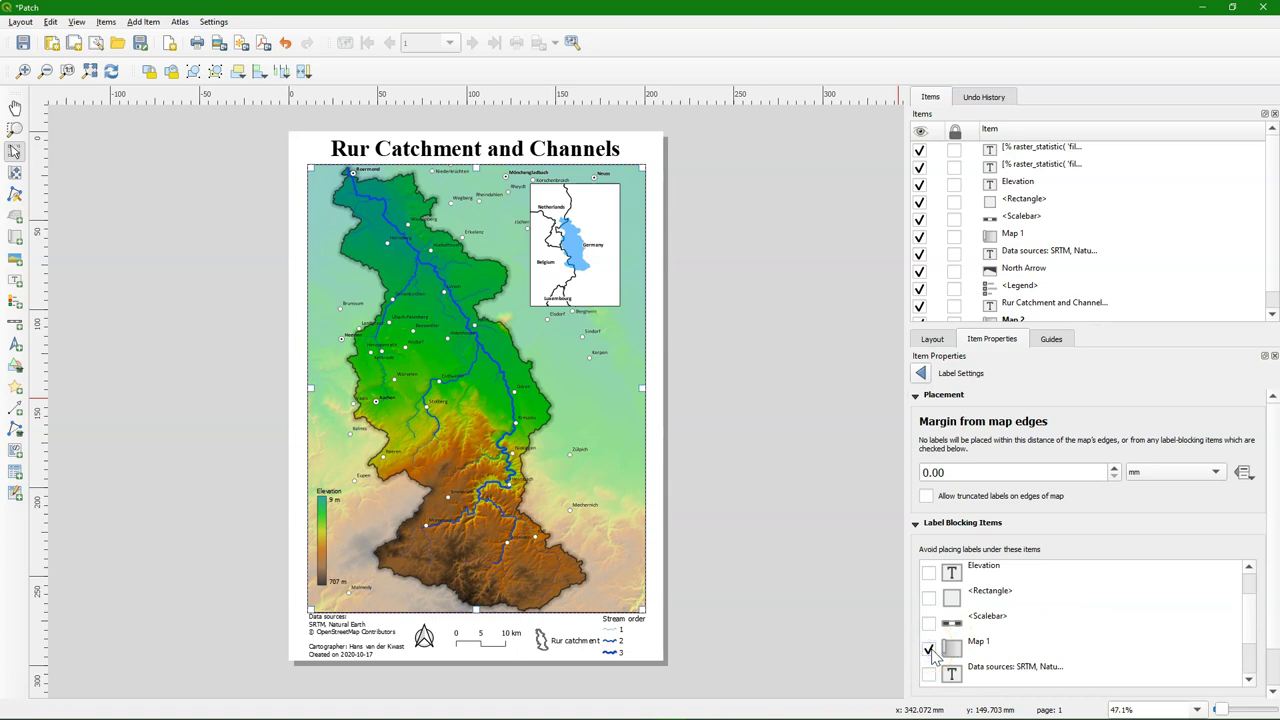
left_click(800, 495)
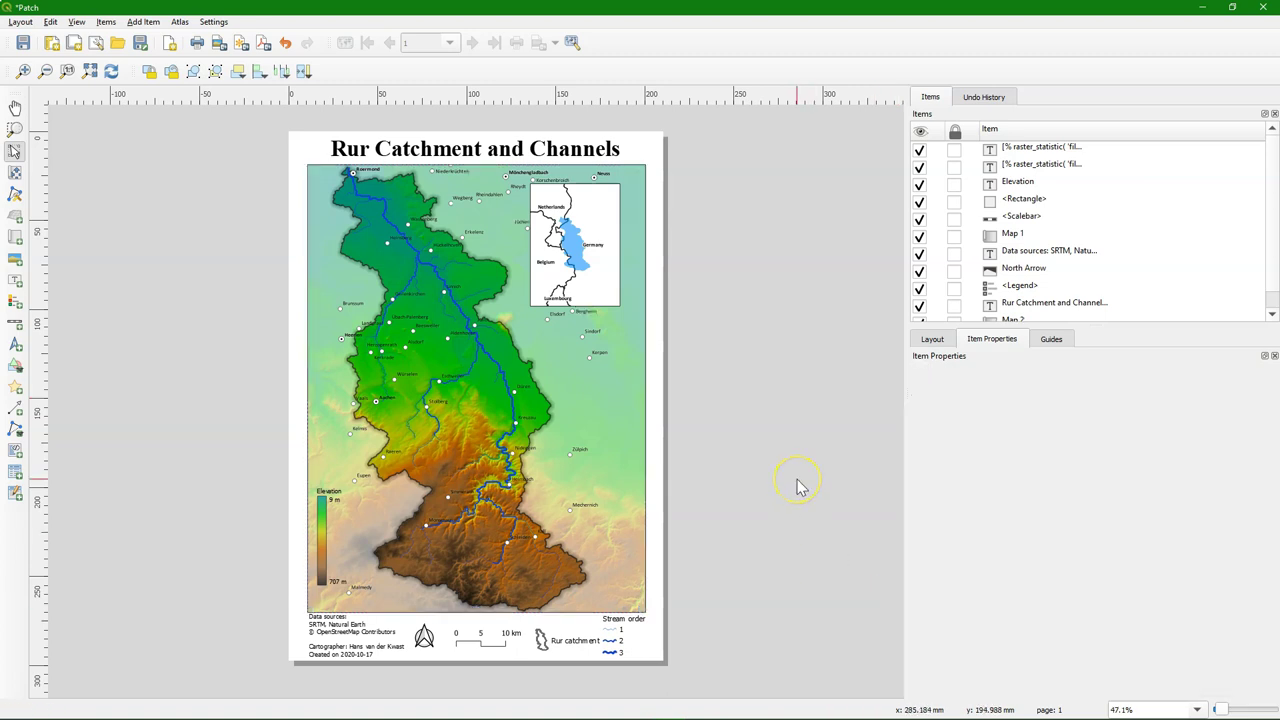